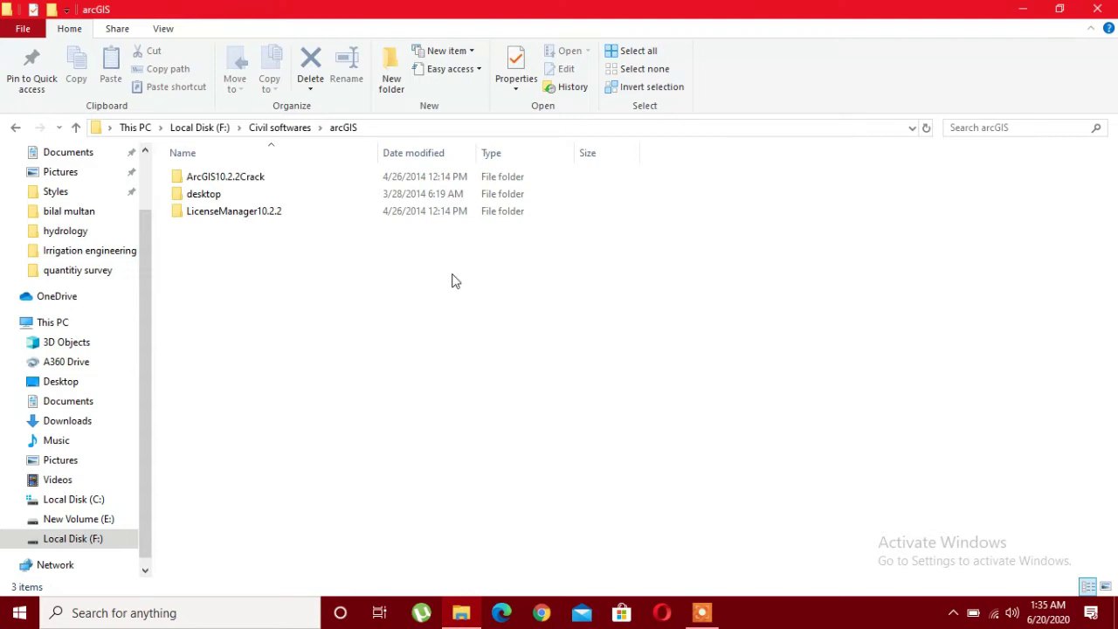
Step: Launch the License Manager Setup application from the windows folder inside LicenseManager10.2.2 and allow it to run
{"action": "left_click_drag", "start_coordinate": [276, 297], "coordinate": [280, 236]}
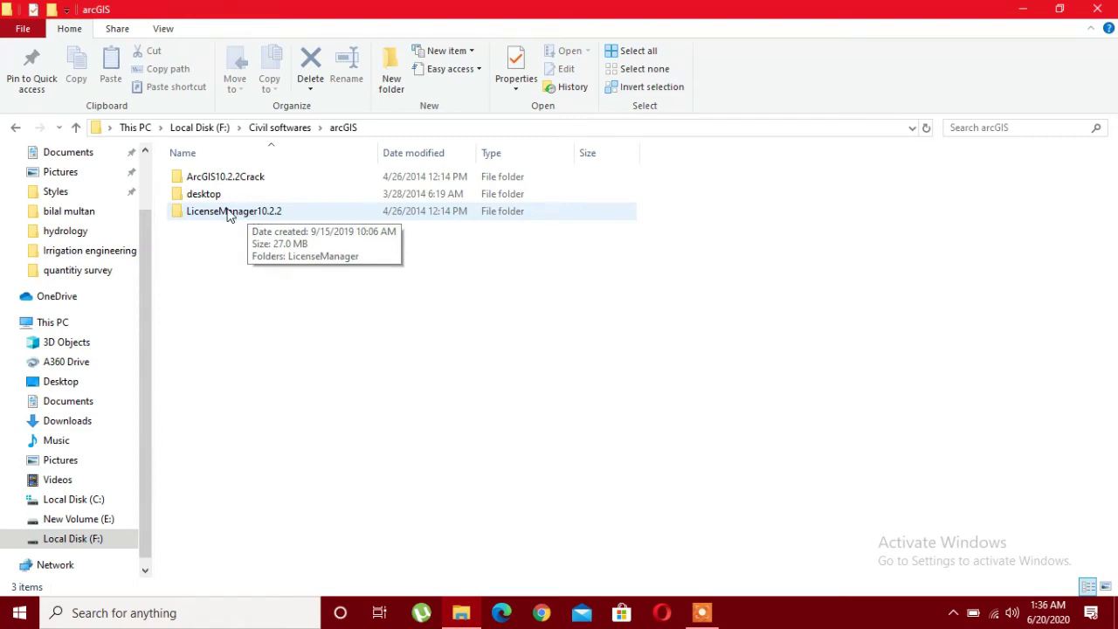
{"action": "double_click", "coordinate": [228, 215]}
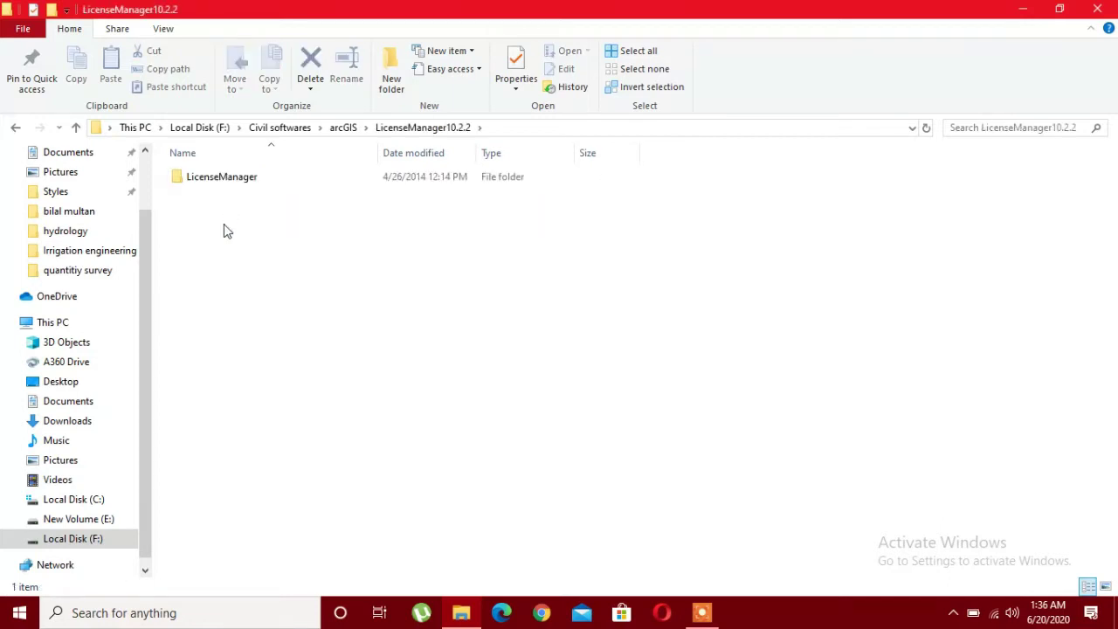
{"action": "left_click", "coordinate": [247, 185]}
{"action": "double_click", "coordinate": [246, 185]}
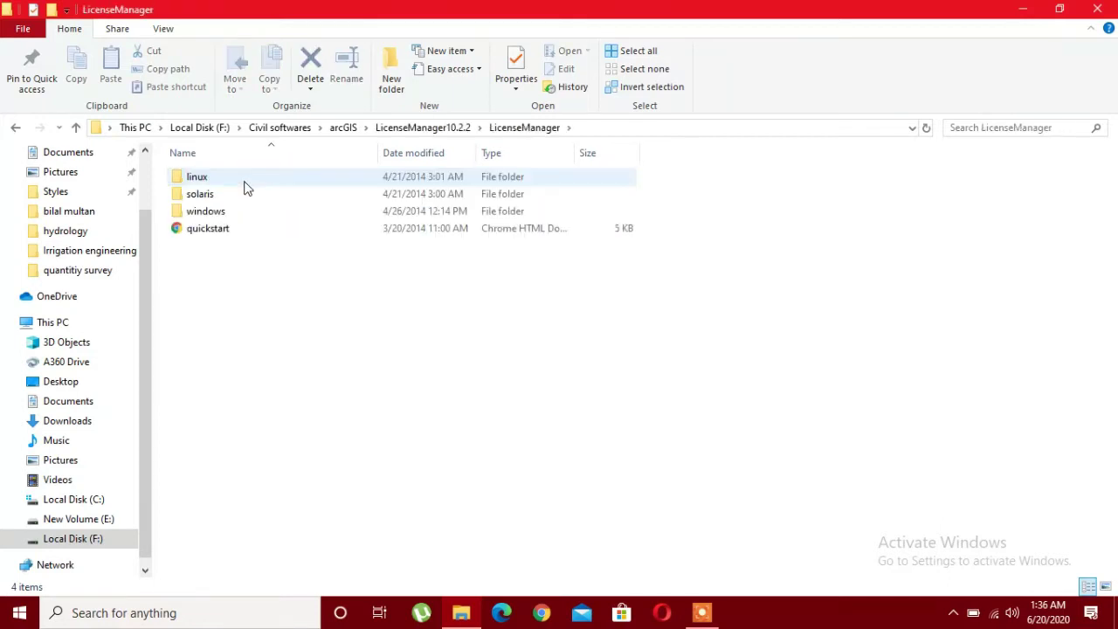
{"action": "double_click", "coordinate": [215, 215]}
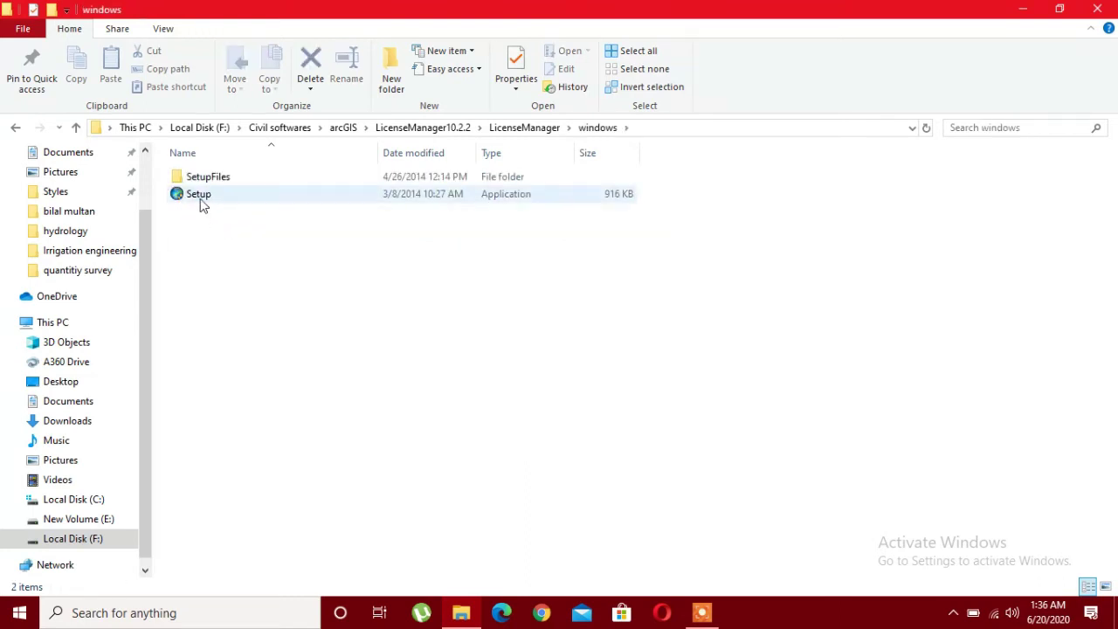
{"action": "left_click", "coordinate": [204, 195]}
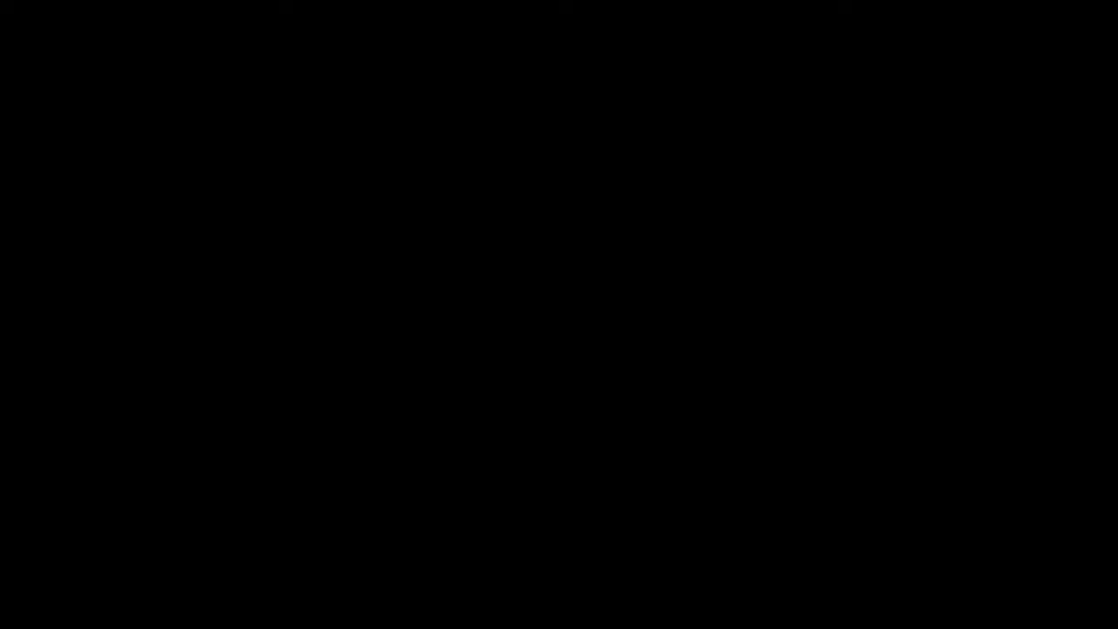
{"action": "left_click", "coordinate": [507, 429]}
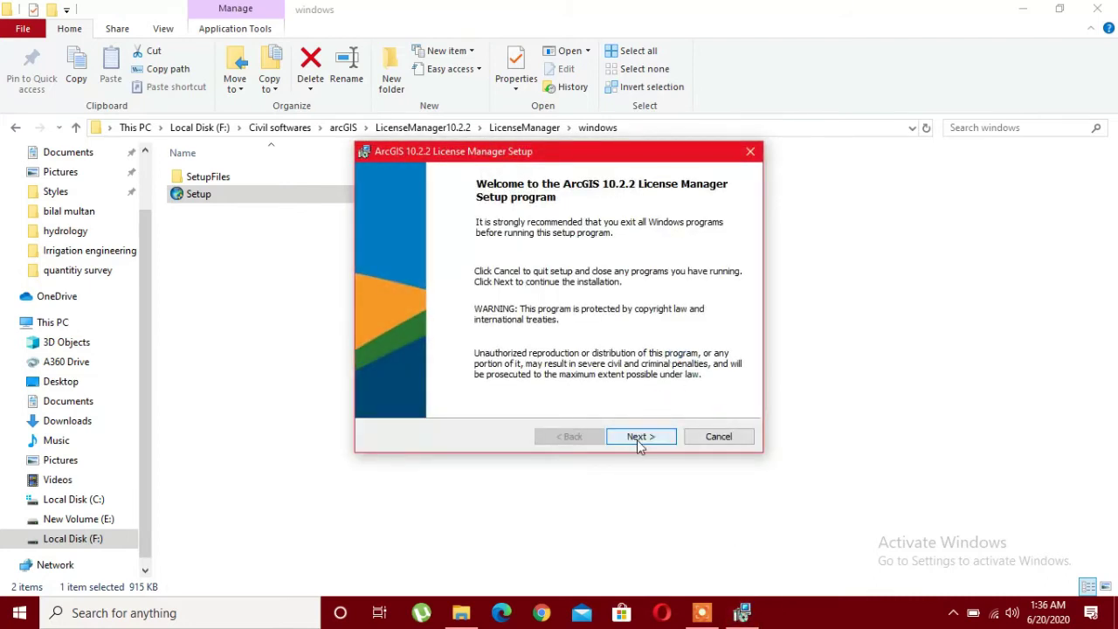
Step: Accept the license agreement and install ArcGIS 10.2.2 License Manager with the default settings
{"action": "left_click", "coordinate": [638, 441]}
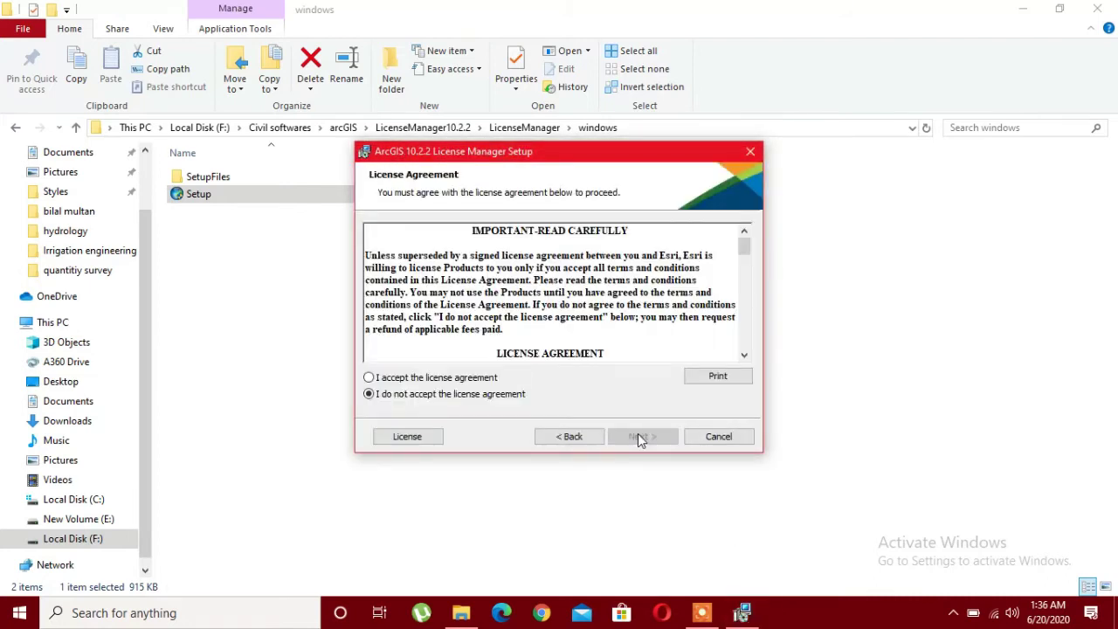
{"action": "left_click", "coordinate": [418, 379]}
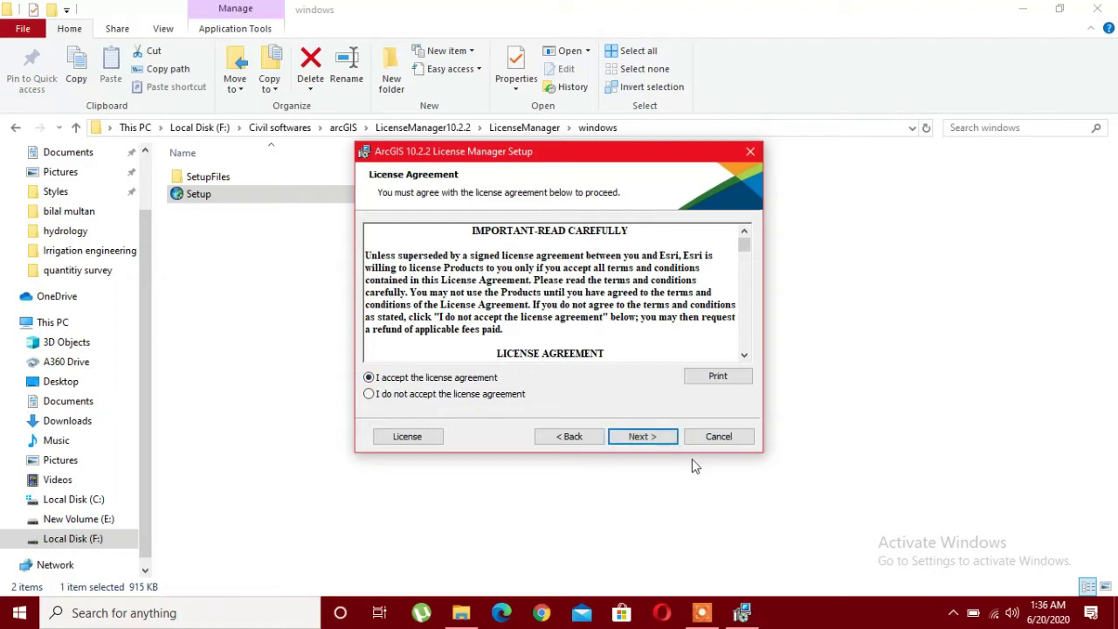
{"action": "left_click", "coordinate": [647, 438]}
{"action": "left_click", "coordinate": [651, 438]}
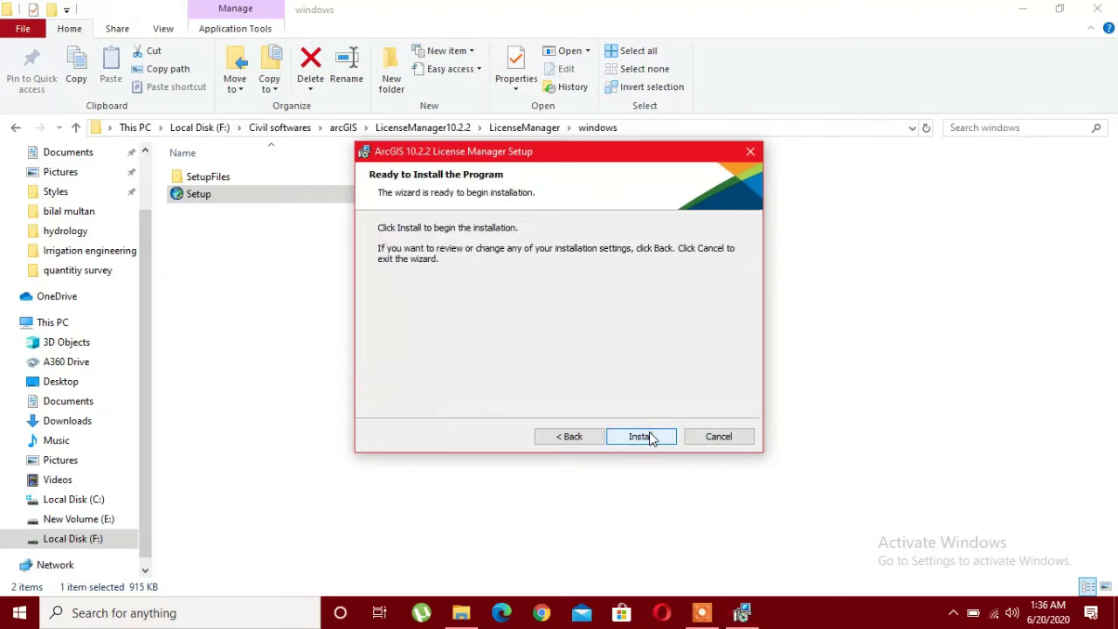
{"action": "left_click", "coordinate": [650, 437]}
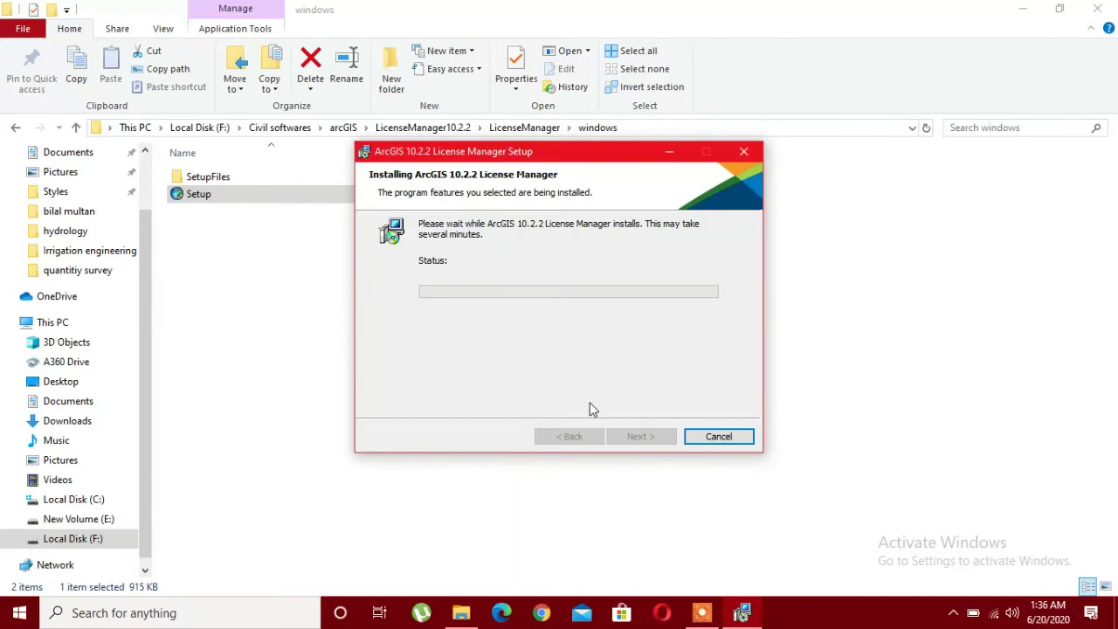
{"action": "mouse_move", "coordinate": [715, 612]}
{"action": "left_click", "coordinate": [701, 613]}
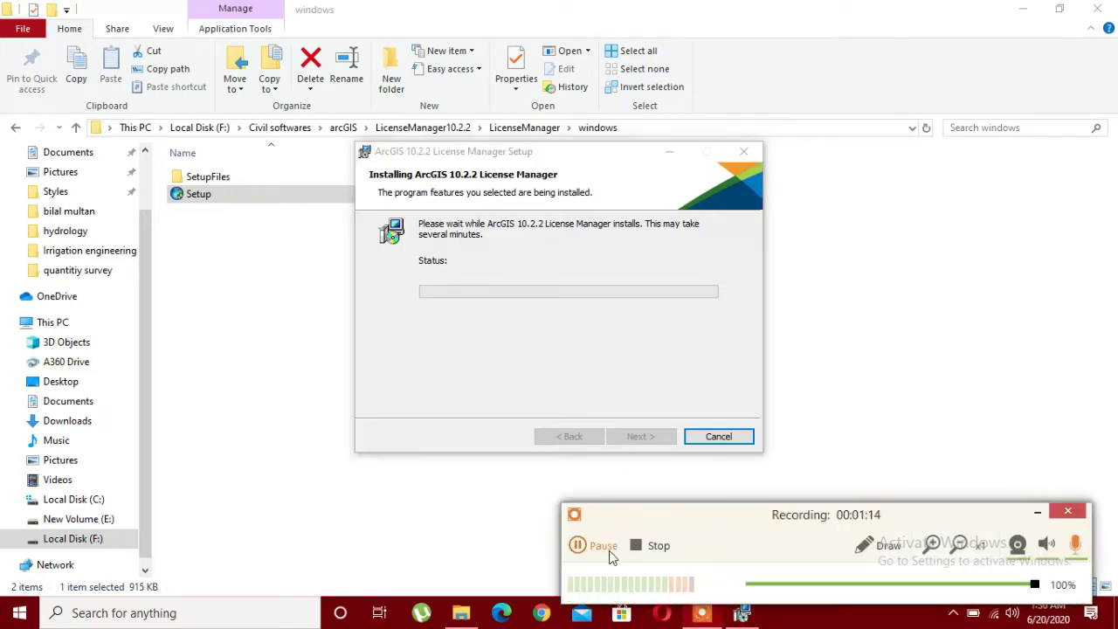
{"action": "left_click_drag", "start_coordinate": [610, 552], "coordinate": [350, 538]}
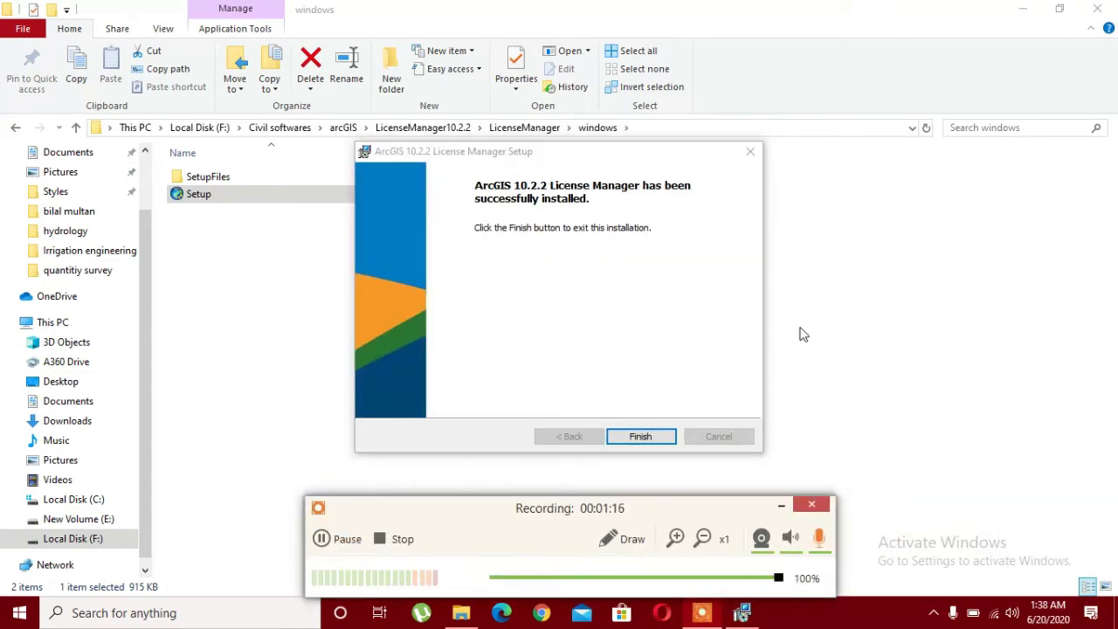
Step: Finish the License Manager installation and cancel the License Server Administrator dialog
{"action": "left_click", "coordinate": [617, 444]}
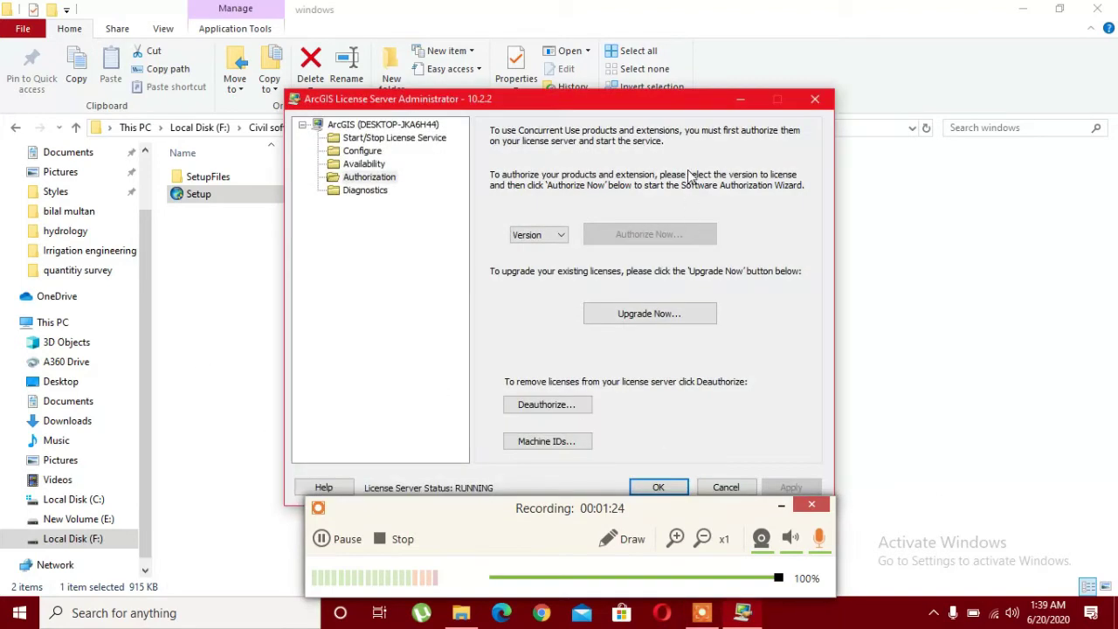
{"action": "left_click_drag", "start_coordinate": [639, 108], "coordinate": [609, 20]}
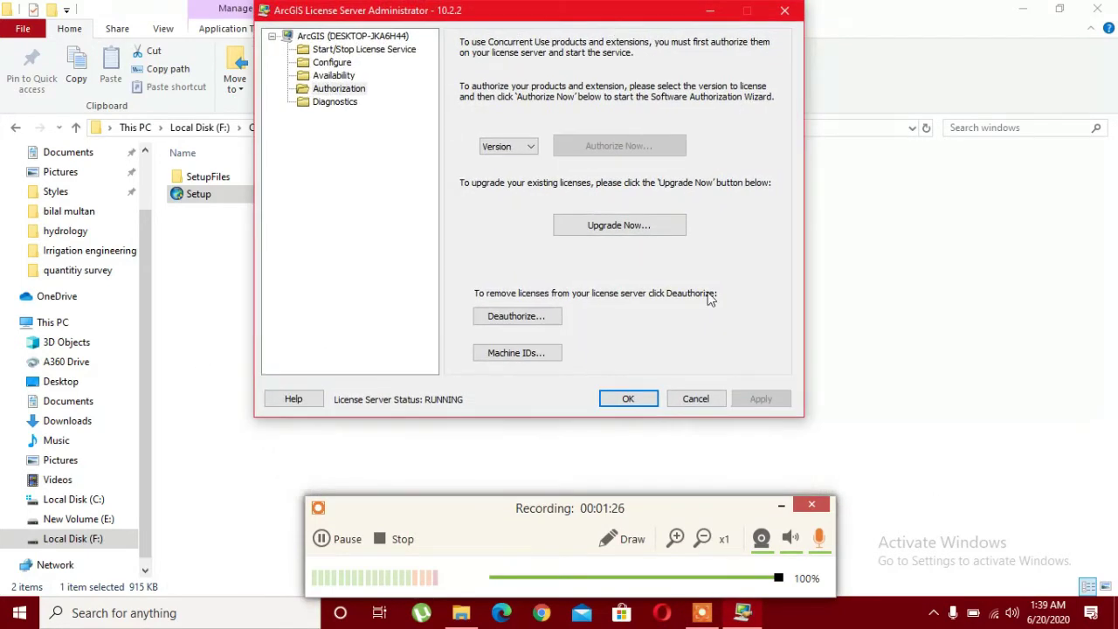
{"action": "left_click", "coordinate": [706, 402]}
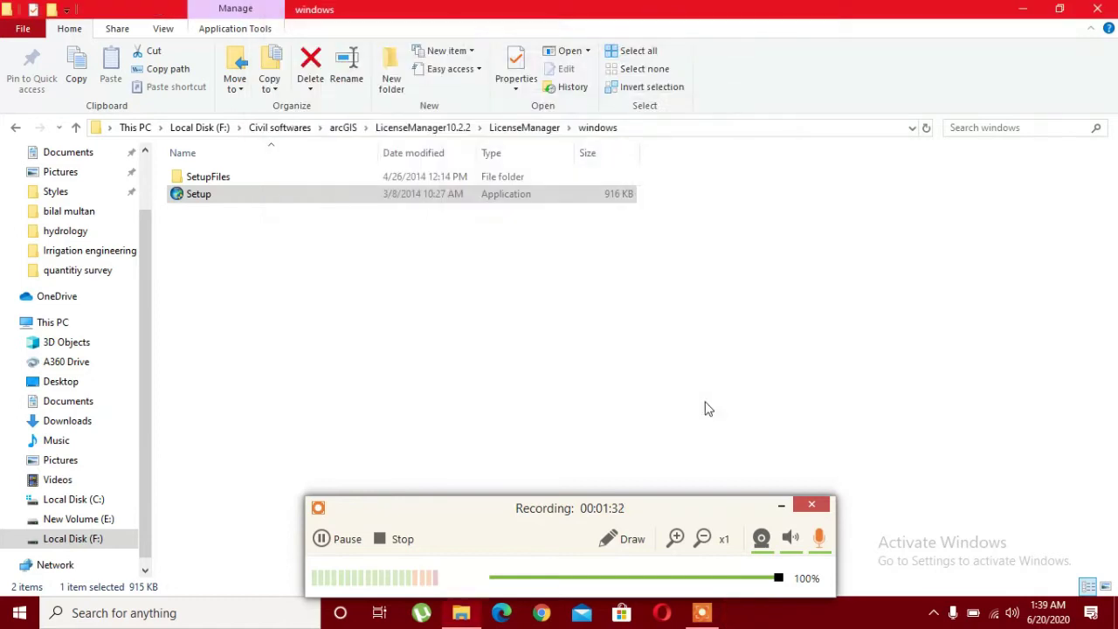
Step: Return to the arcGIS folder and launch the Setup application from its desktop folder
{"action": "left_click", "coordinate": [77, 128]}
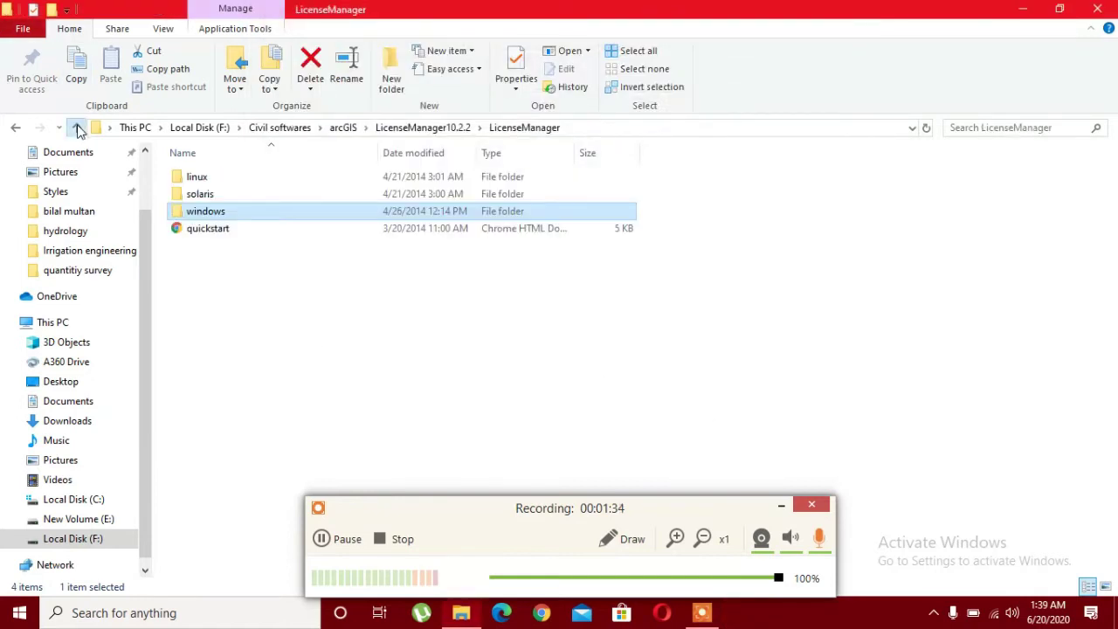
{"action": "left_click", "coordinate": [76, 127]}
{"action": "left_click", "coordinate": [77, 127]}
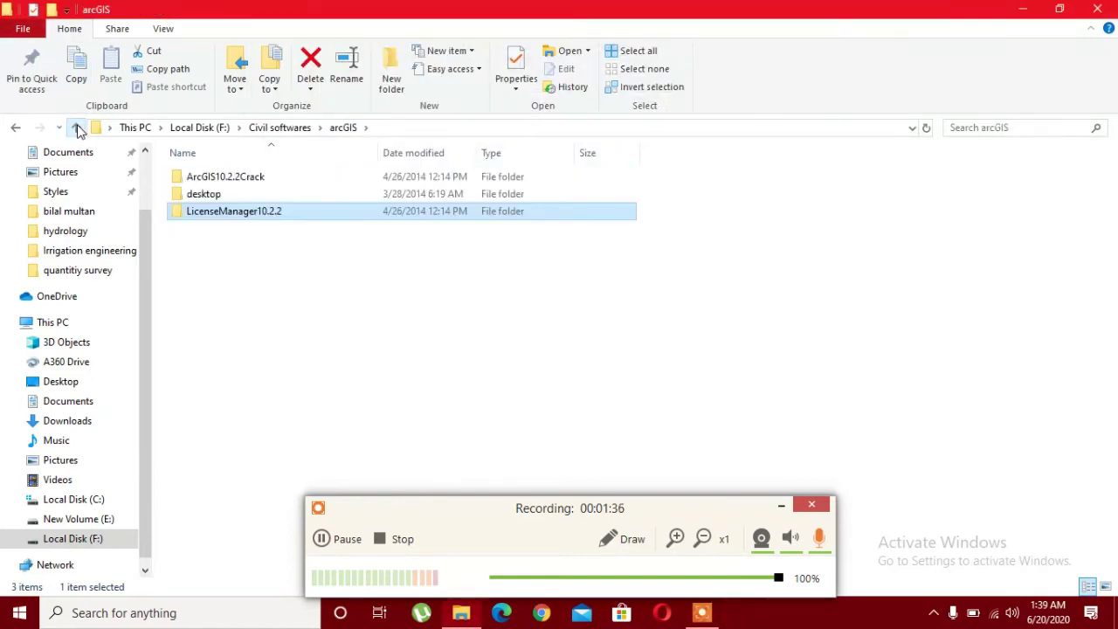
{"action": "double_click", "coordinate": [200, 194]}
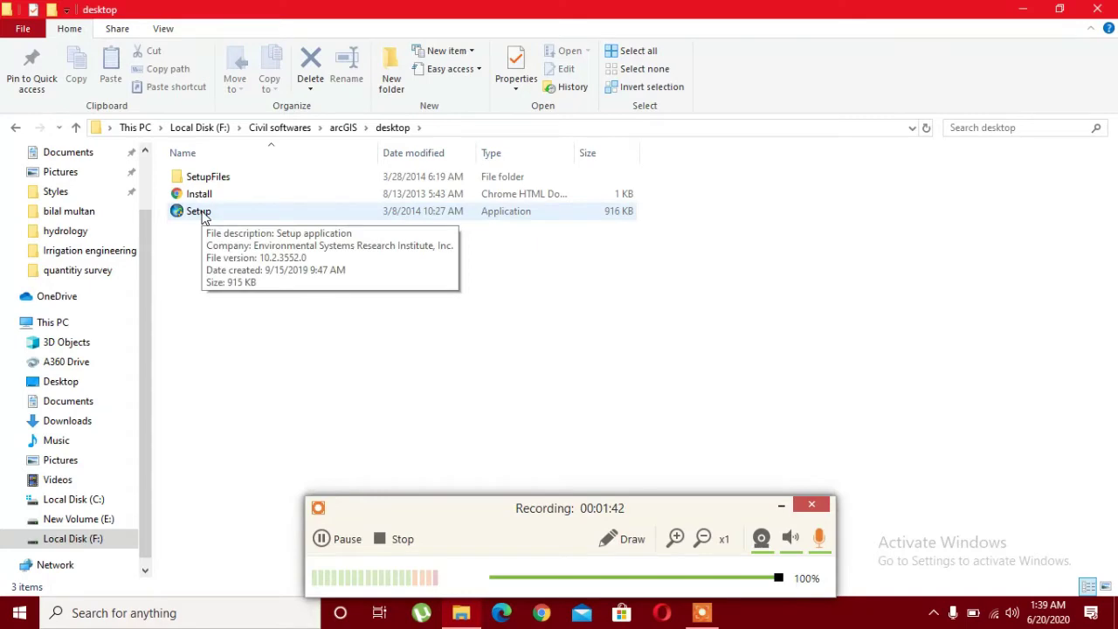
{"action": "left_click", "coordinate": [203, 217]}
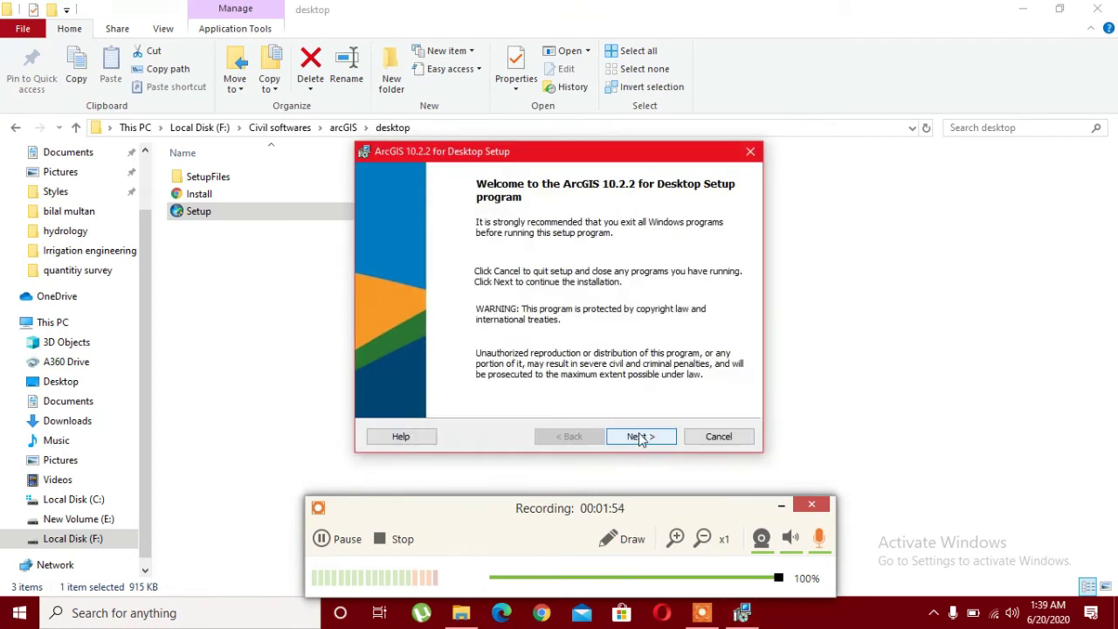
Step: Accept the license agreement and install ArcGIS 10.2.2 for Desktop as a Complete setup, keeping the default application and Python folders
{"action": "left_click", "coordinate": [639, 436]}
{"action": "left_click", "coordinate": [478, 378]}
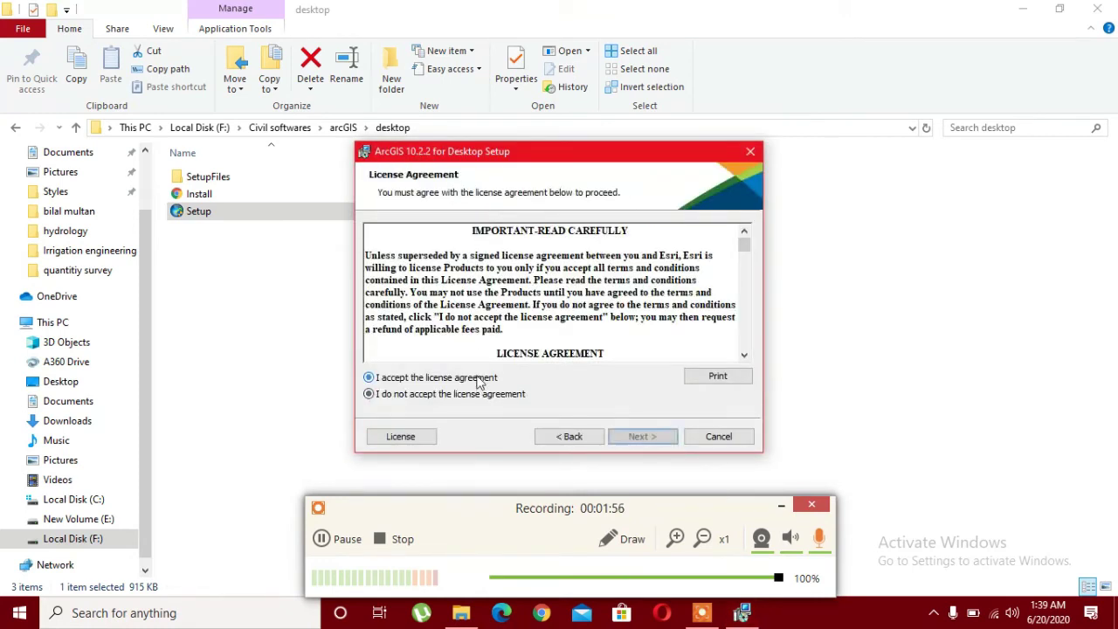
{"action": "left_click", "coordinate": [639, 436]}
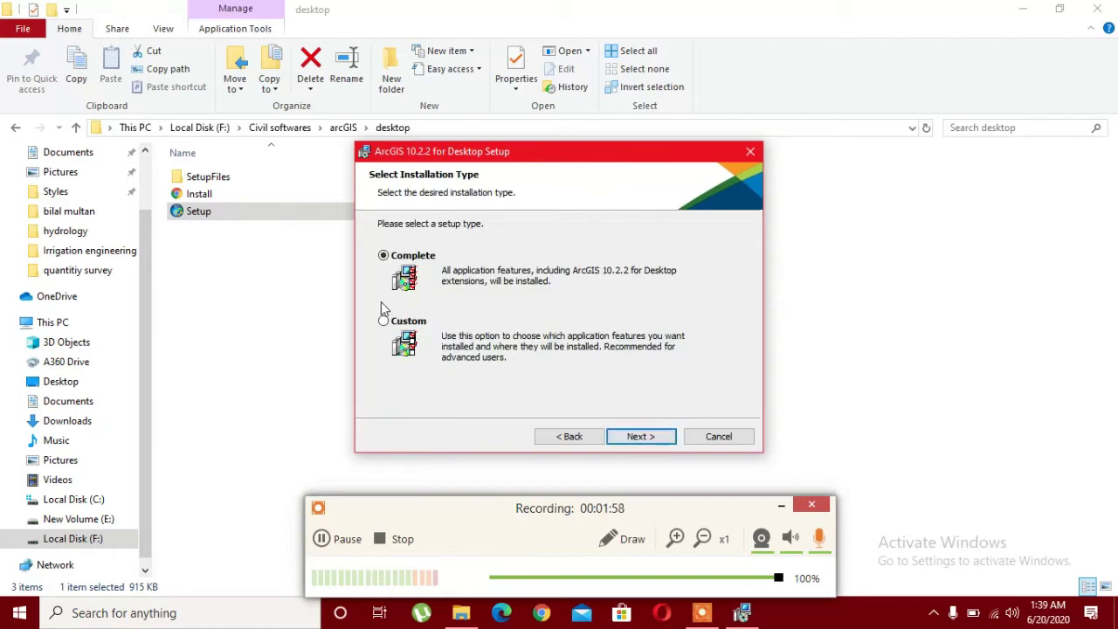
{"action": "left_click", "coordinate": [634, 436]}
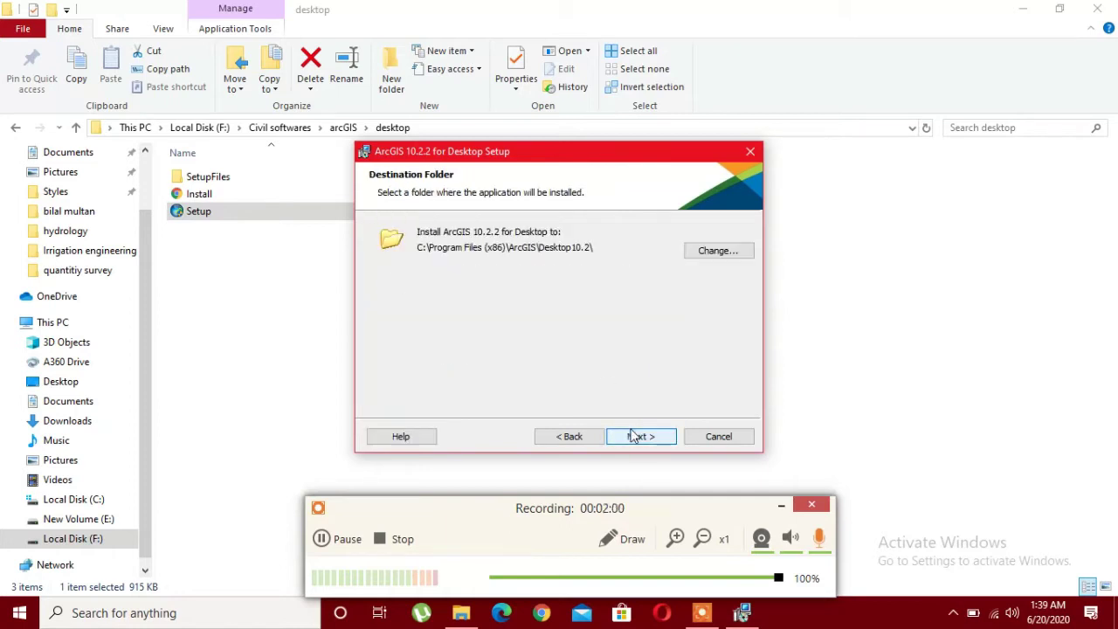
{"action": "left_click", "coordinate": [635, 436]}
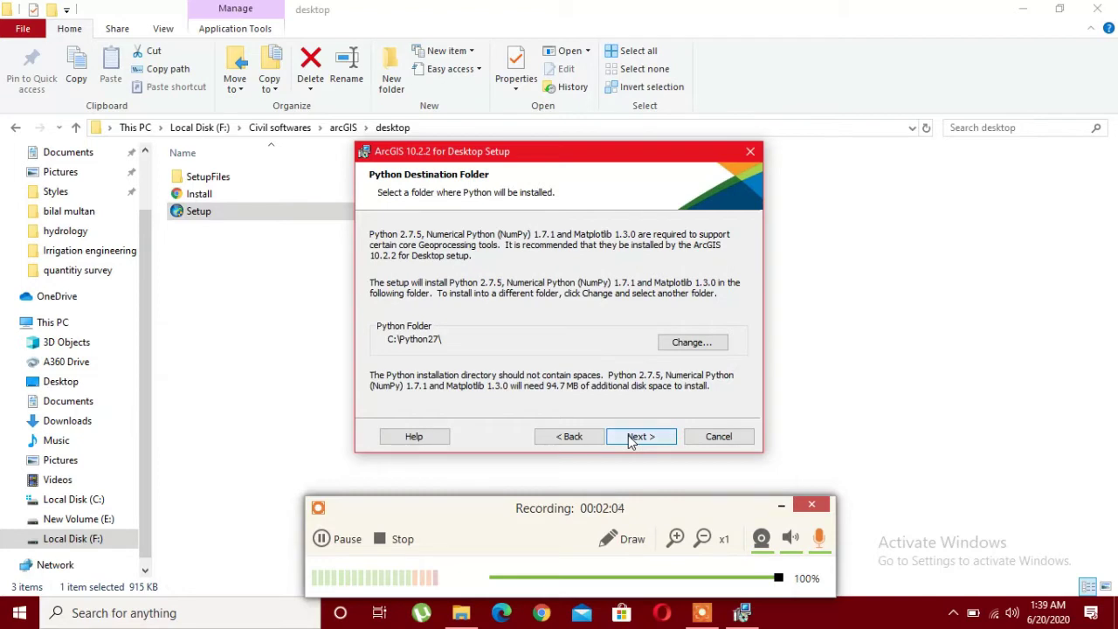
{"action": "left_click", "coordinate": [632, 439]}
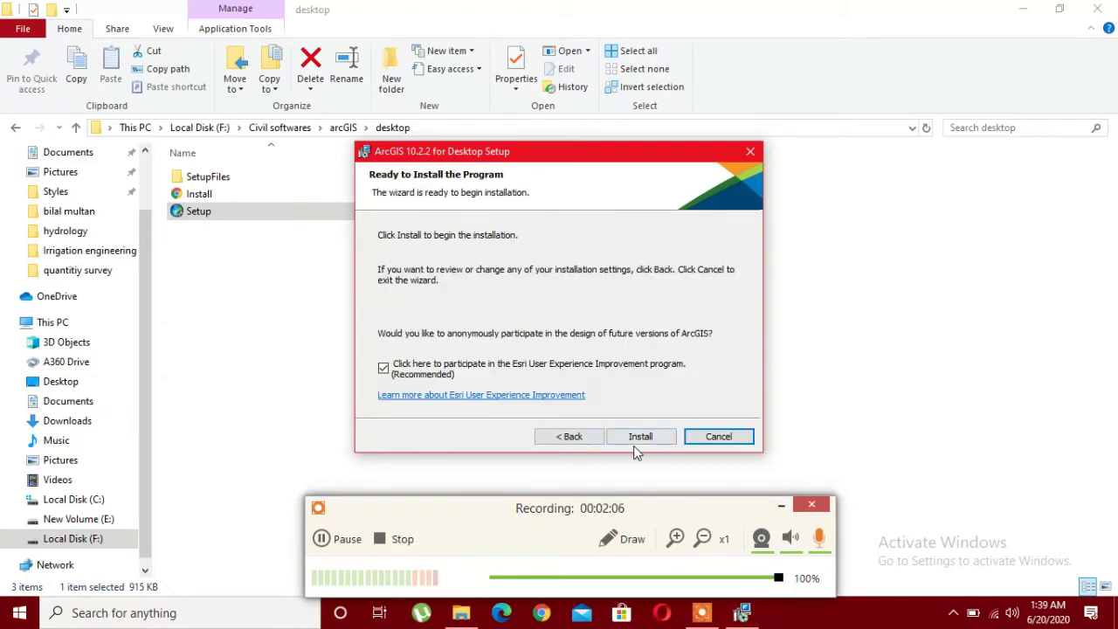
{"action": "left_click", "coordinate": [640, 437]}
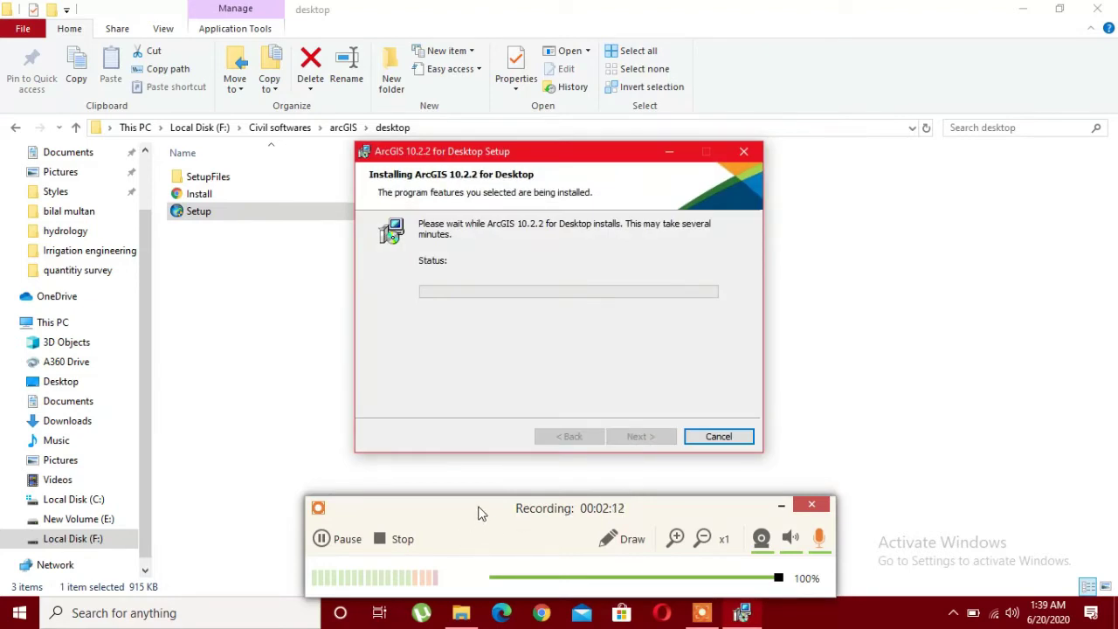
{"action": "left_click_drag", "start_coordinate": [479, 513], "coordinate": [554, 507]}
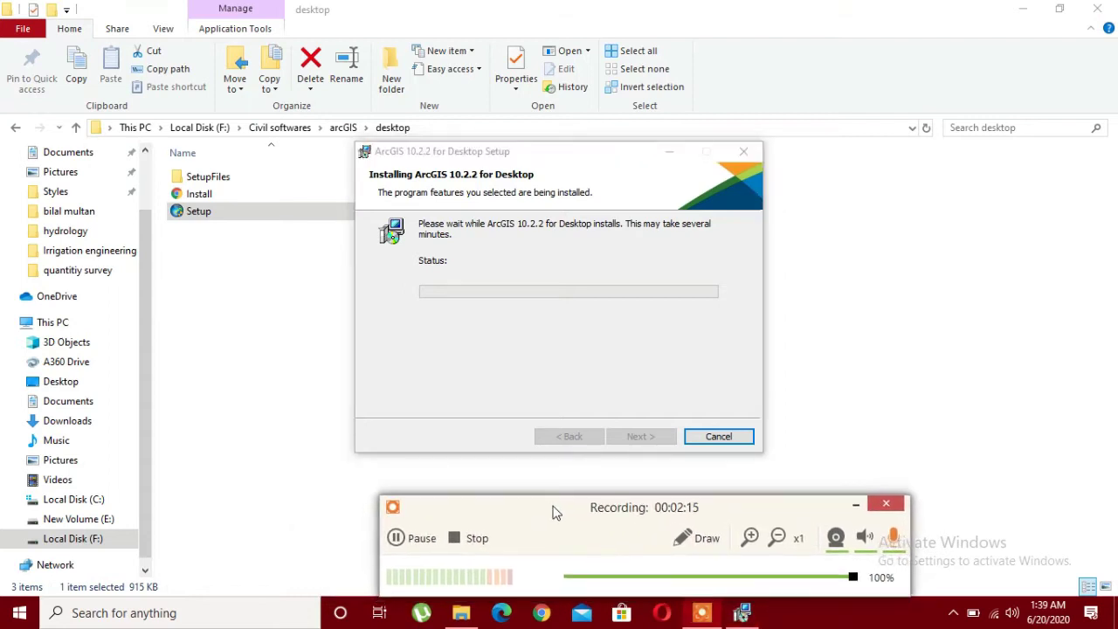
{"action": "left_click", "coordinate": [415, 530]}
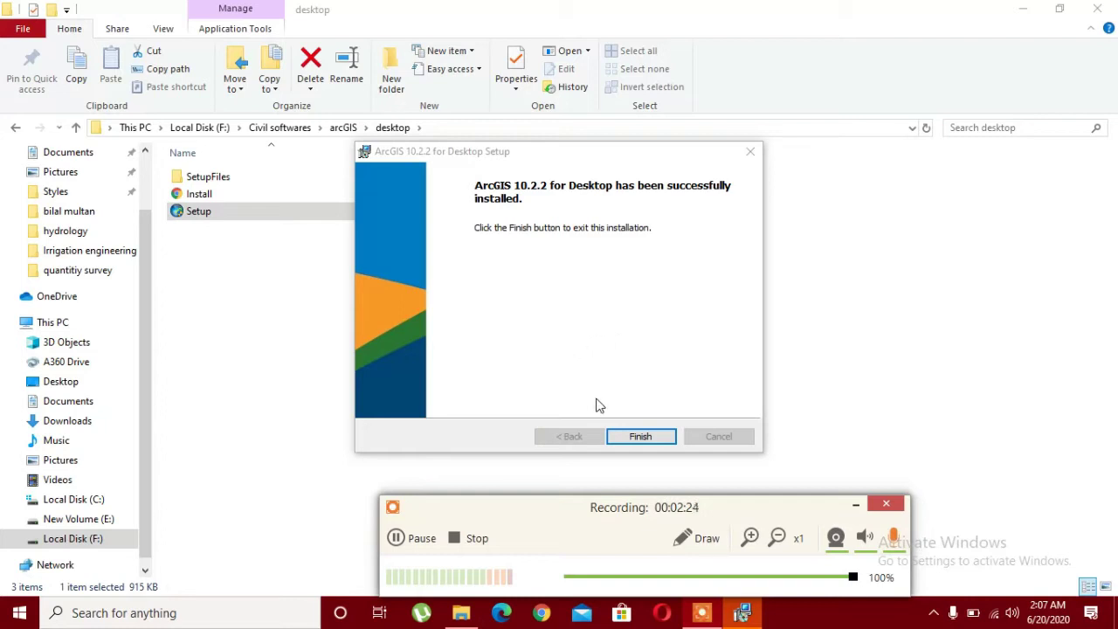
Step: Finish the ArcGIS for Desktop installation and cancel the ArcGIS Administrator Wizard
{"action": "left_click_drag", "start_coordinate": [601, 154], "coordinate": [592, 137]}
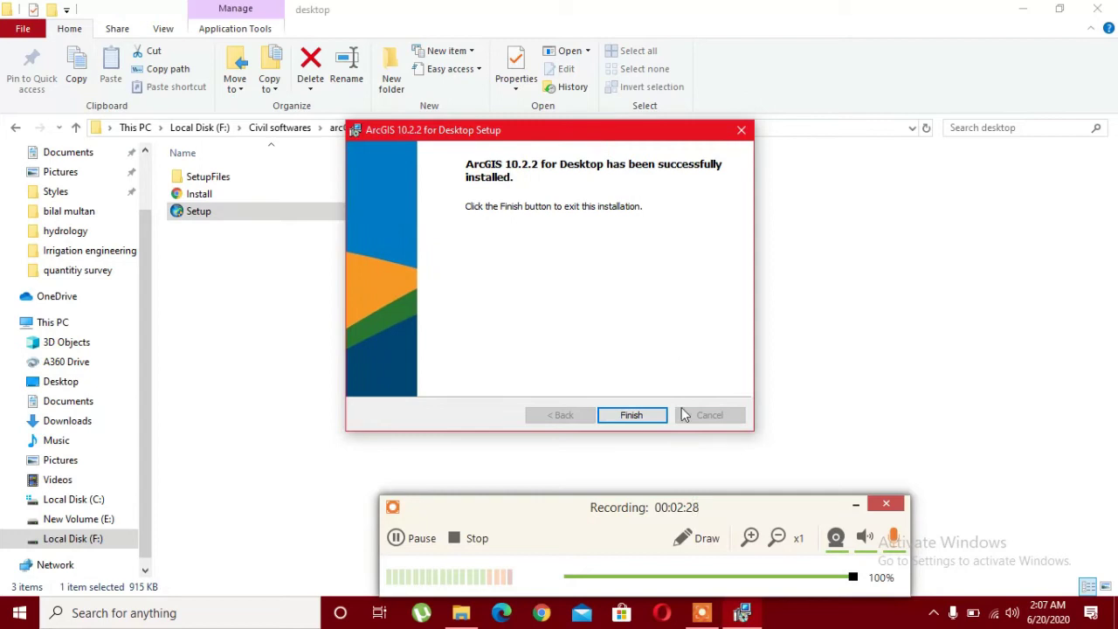
{"action": "left_click", "coordinate": [637, 415]}
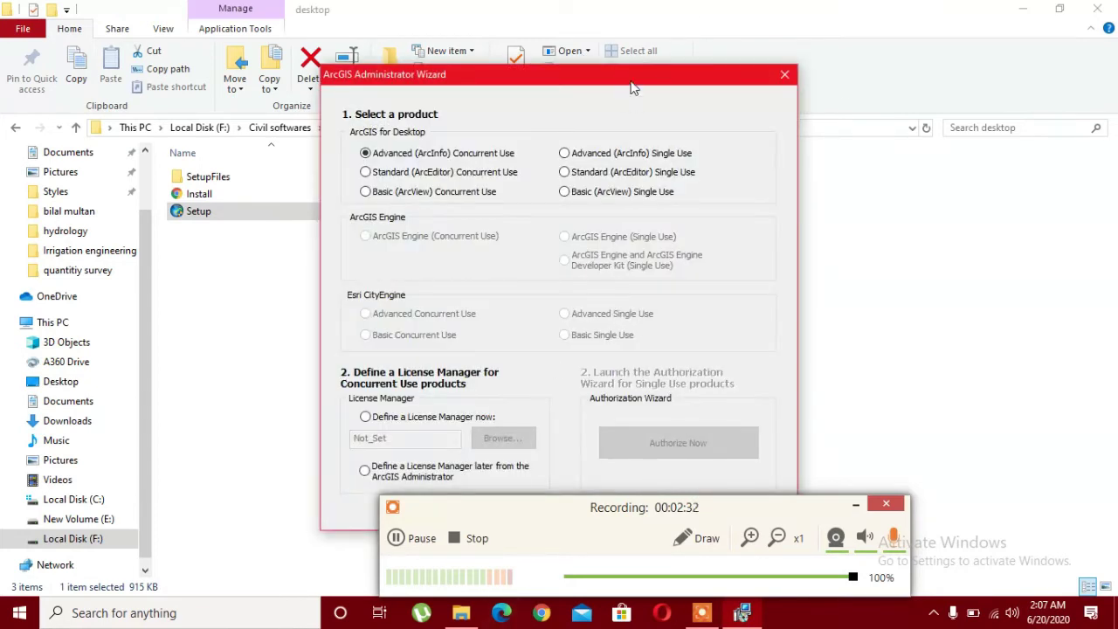
{"action": "left_click_drag", "start_coordinate": [634, 71], "coordinate": [627, 7]}
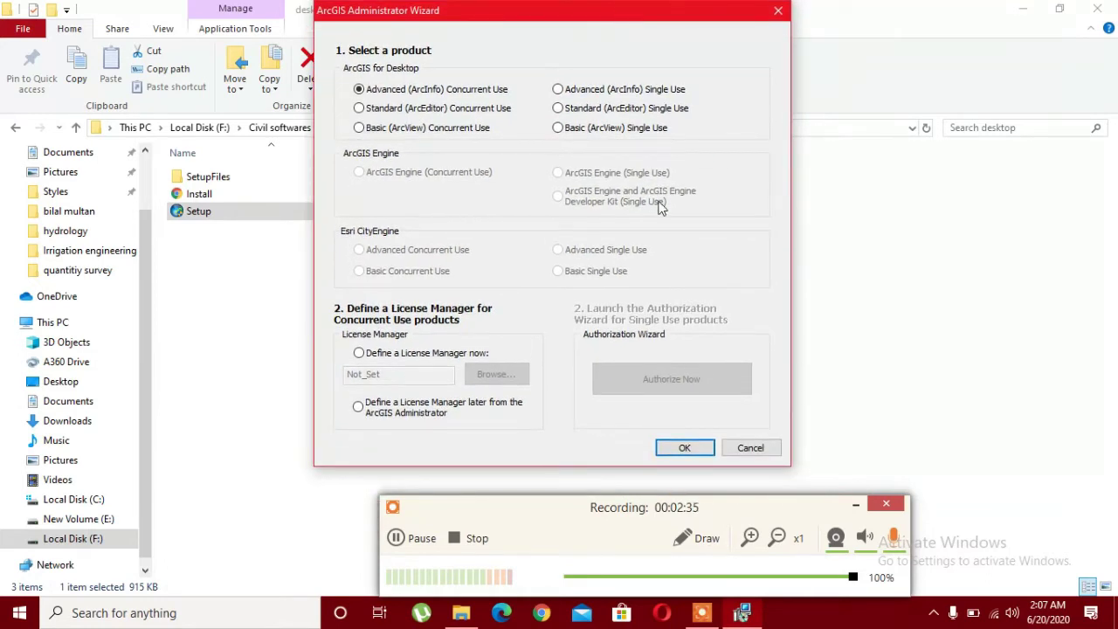
{"action": "left_click", "coordinate": [768, 450]}
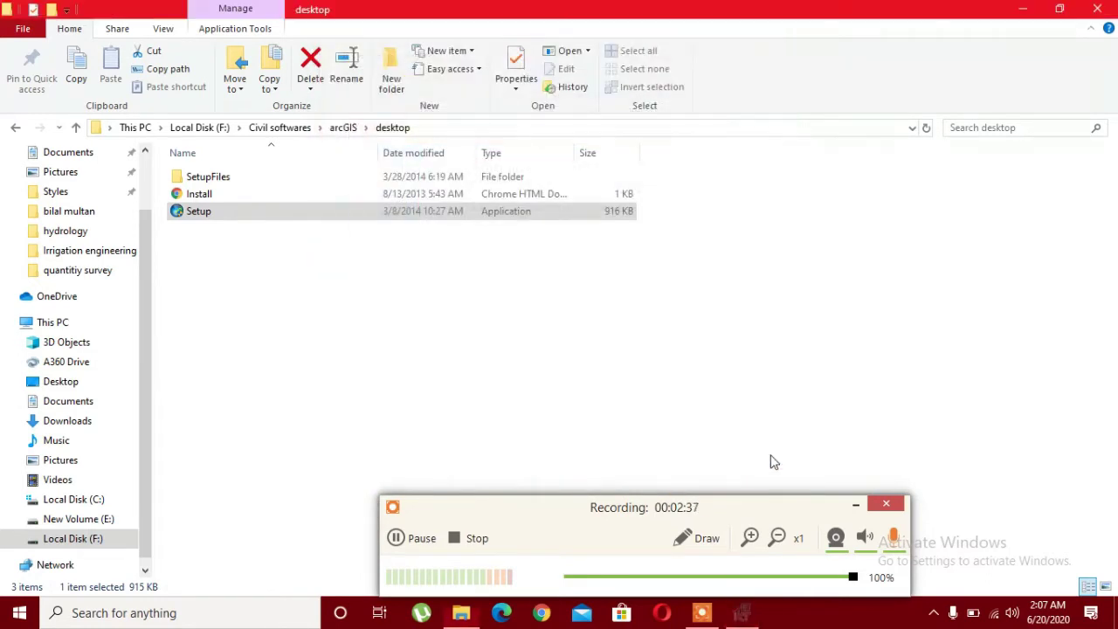
Step: Go to the ArcGIS10.2.2 Crack folder inside the arcGIS folder and launch ArcGIS_KeyGen_modified
{"action": "left_click", "coordinate": [77, 127]}
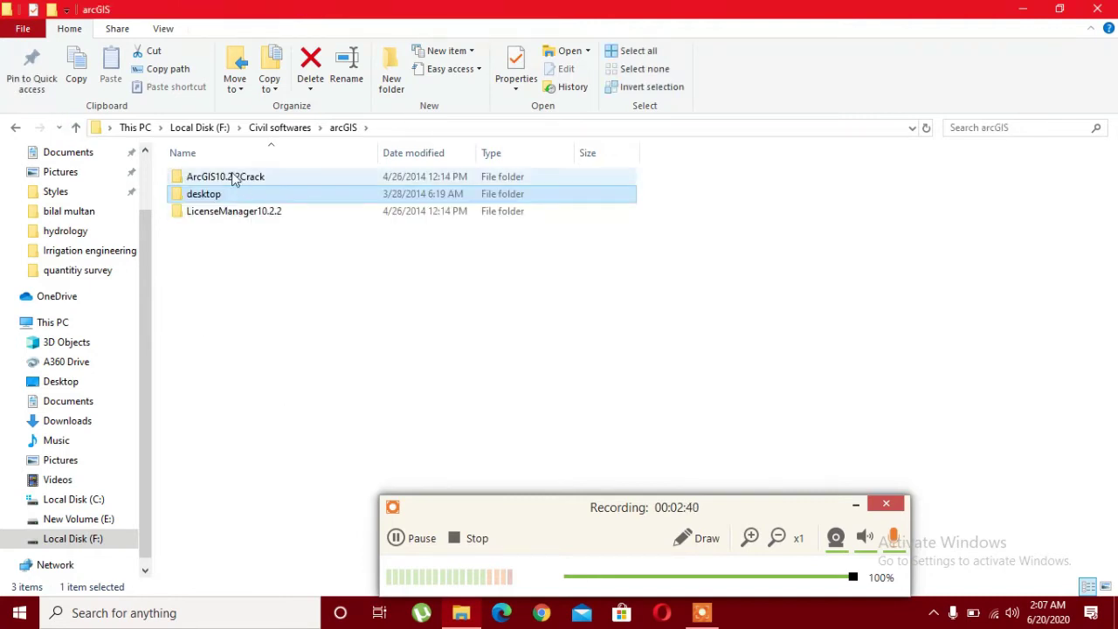
{"action": "double_click", "coordinate": [227, 177]}
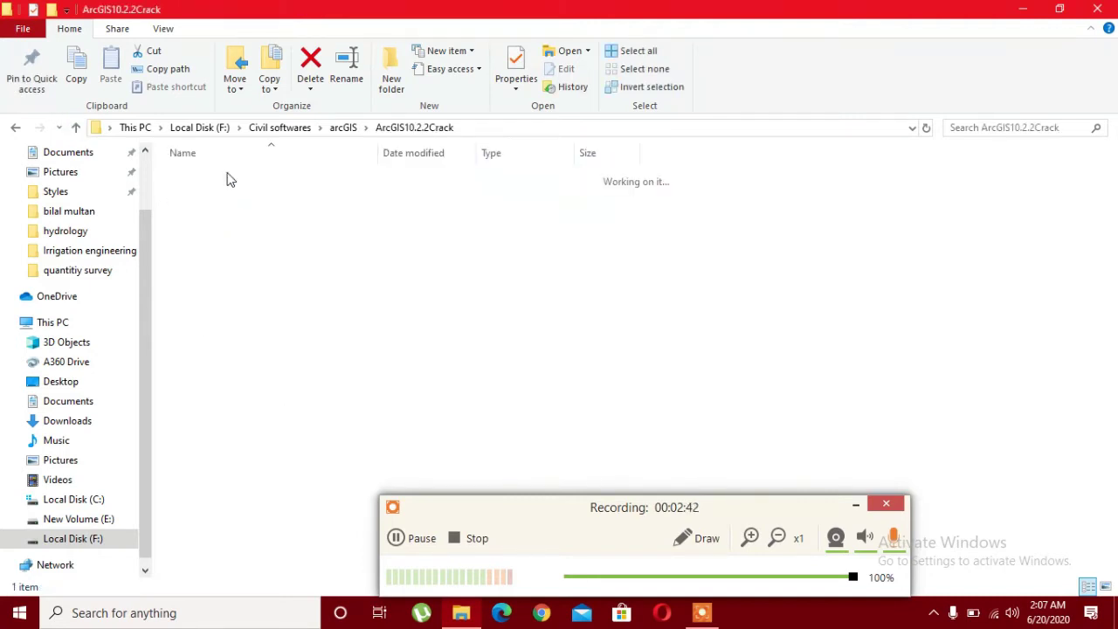
{"action": "left_click", "coordinate": [228, 179]}
{"action": "double_click", "coordinate": [227, 176]}
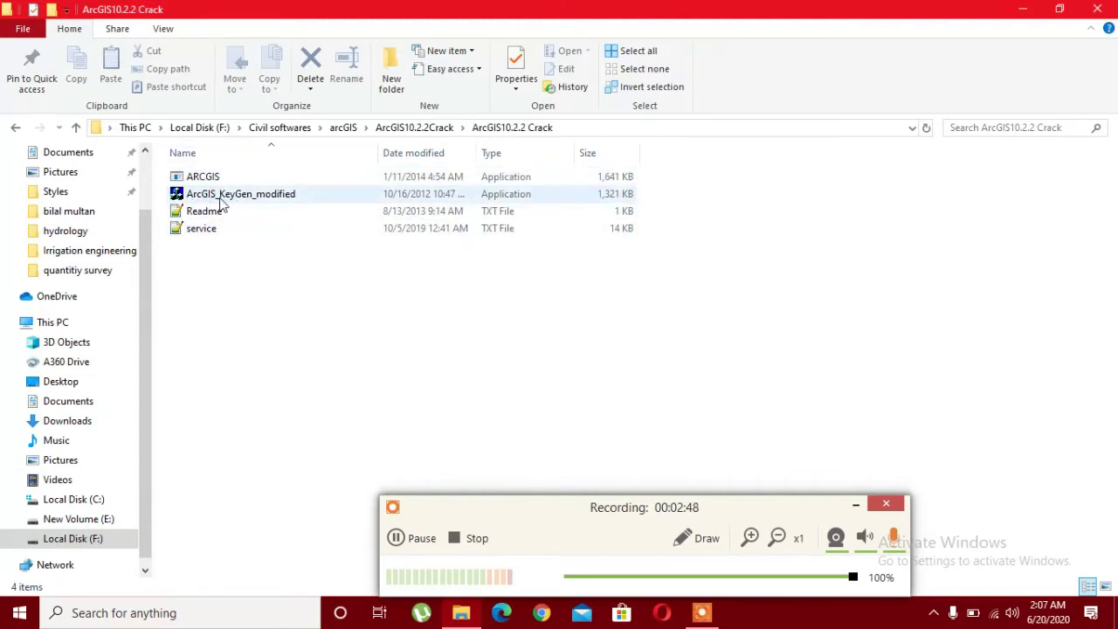
{"action": "left_click", "coordinate": [256, 197]}
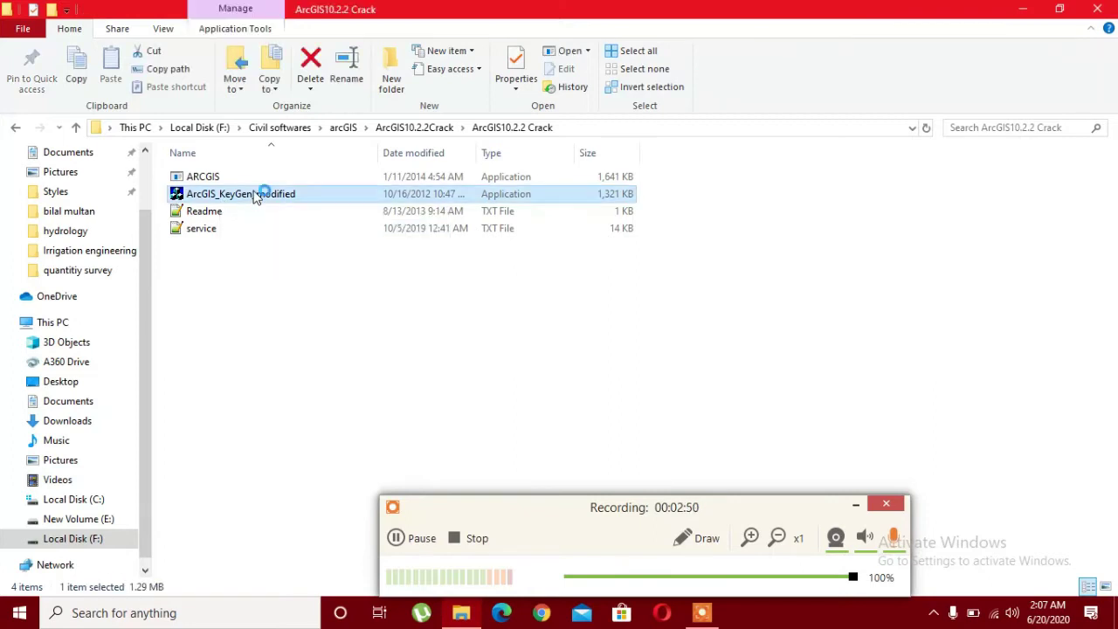
Step: Close the key generator and relaunch ArcGIS_KeyGen_modified as administrator, allowing it to make changes
{"action": "double_click", "coordinate": [256, 198]}
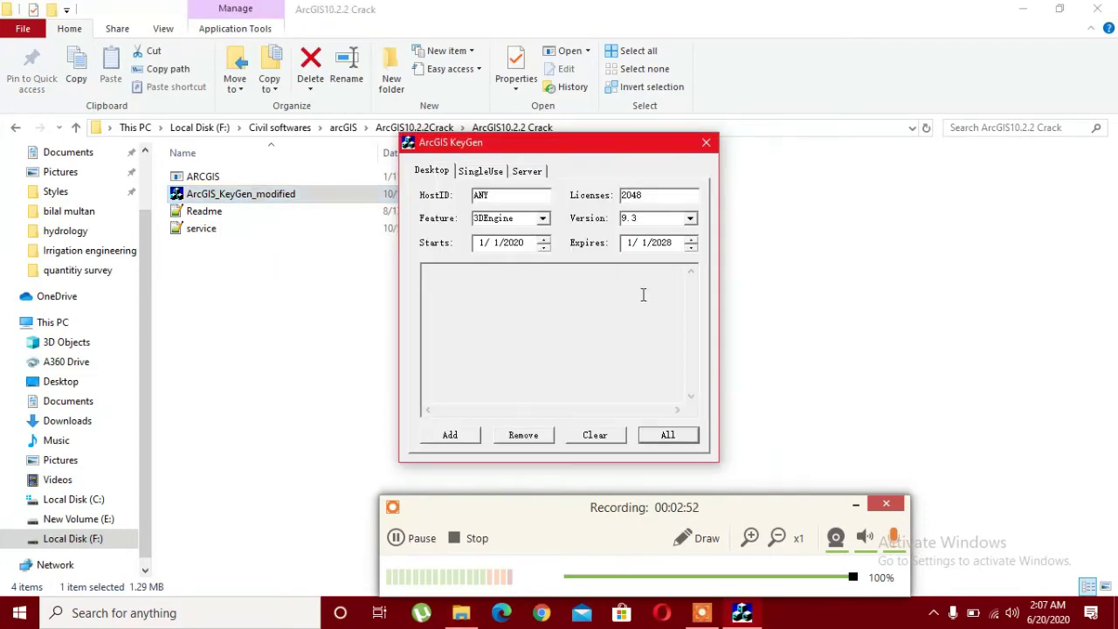
{"action": "left_click", "coordinate": [708, 143]}
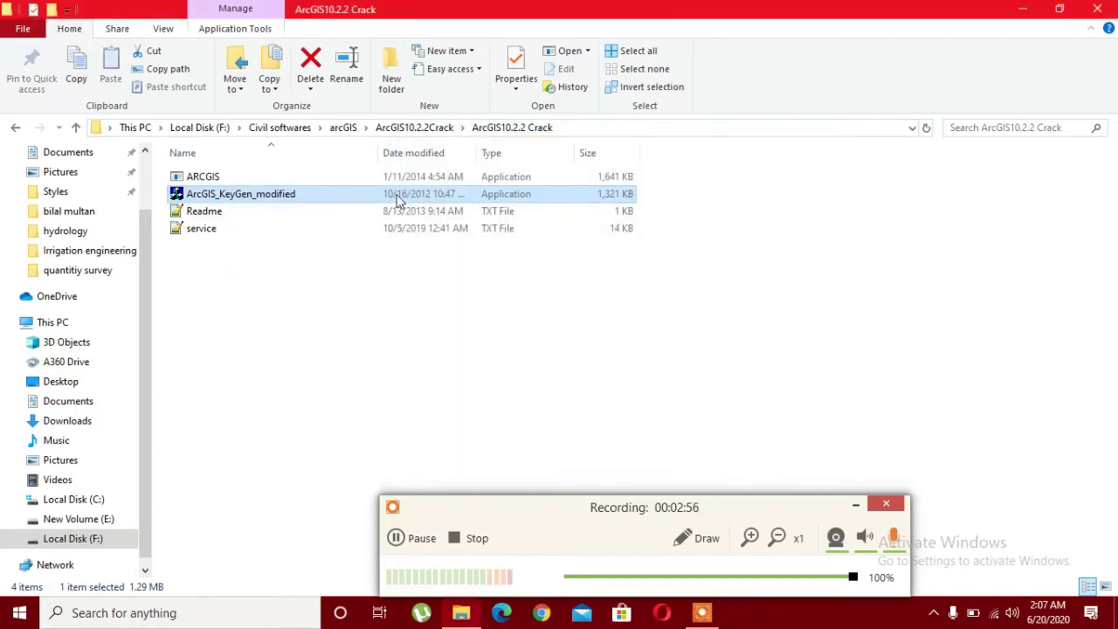
{"action": "double_click", "coordinate": [349, 196]}
{"action": "right_click", "coordinate": [351, 197]}
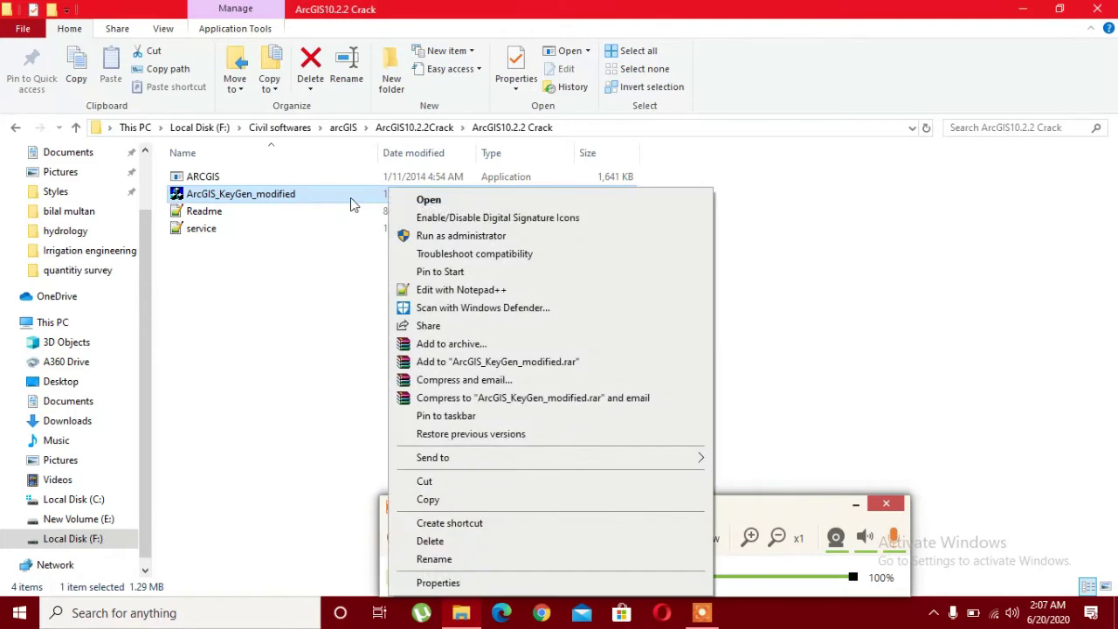
{"action": "left_click", "coordinate": [476, 241]}
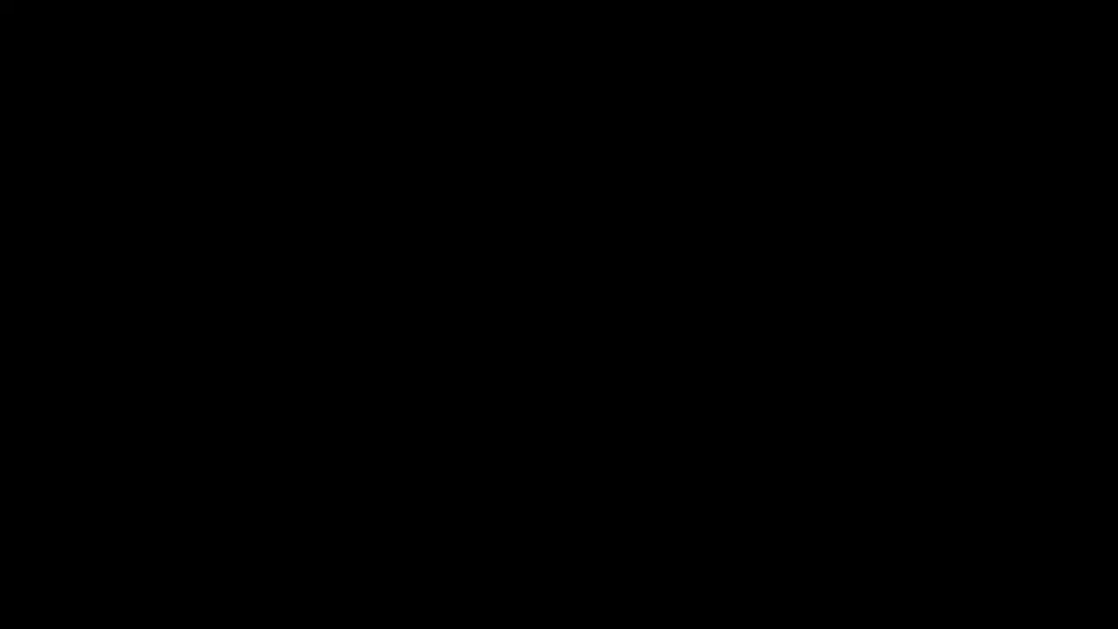
{"action": "left_click", "coordinate": [525, 424]}
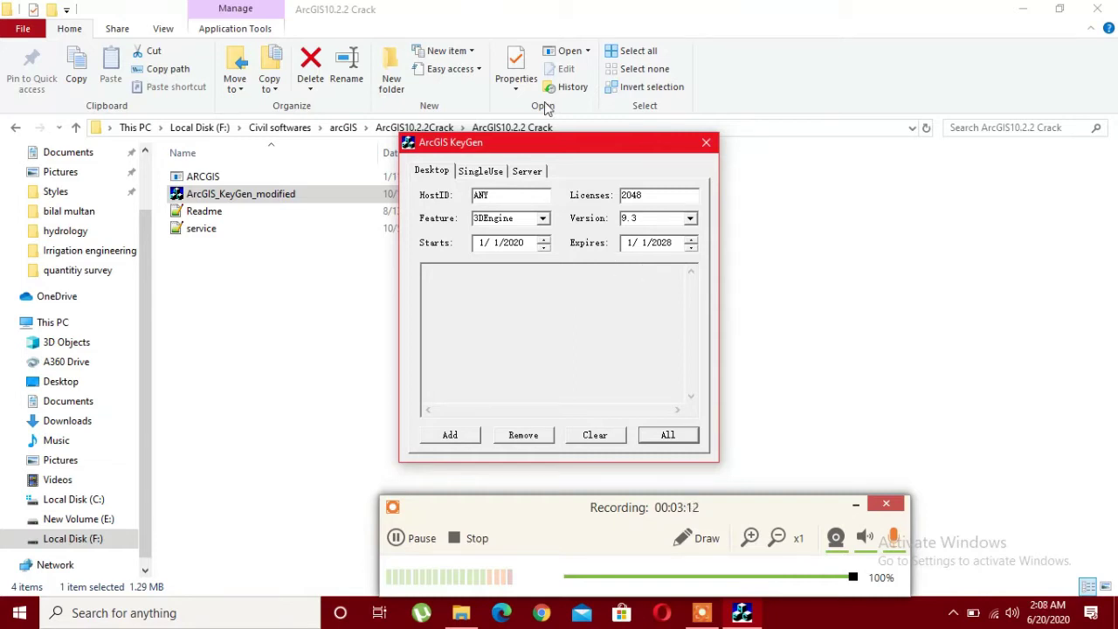
Step: Set the key generator's license count to 2700 and version to 10.2.2, keeping 3DEngine as the feature
{"action": "double_click", "coordinate": [659, 194]}
{"action": "type", "text": "2"}
{"action": "left_click", "coordinate": [674, 220]}
{"action": "left_click", "coordinate": [675, 218]}
{"action": "type", "text": "1"}
{"action": "left_click", "coordinate": [543, 218]}
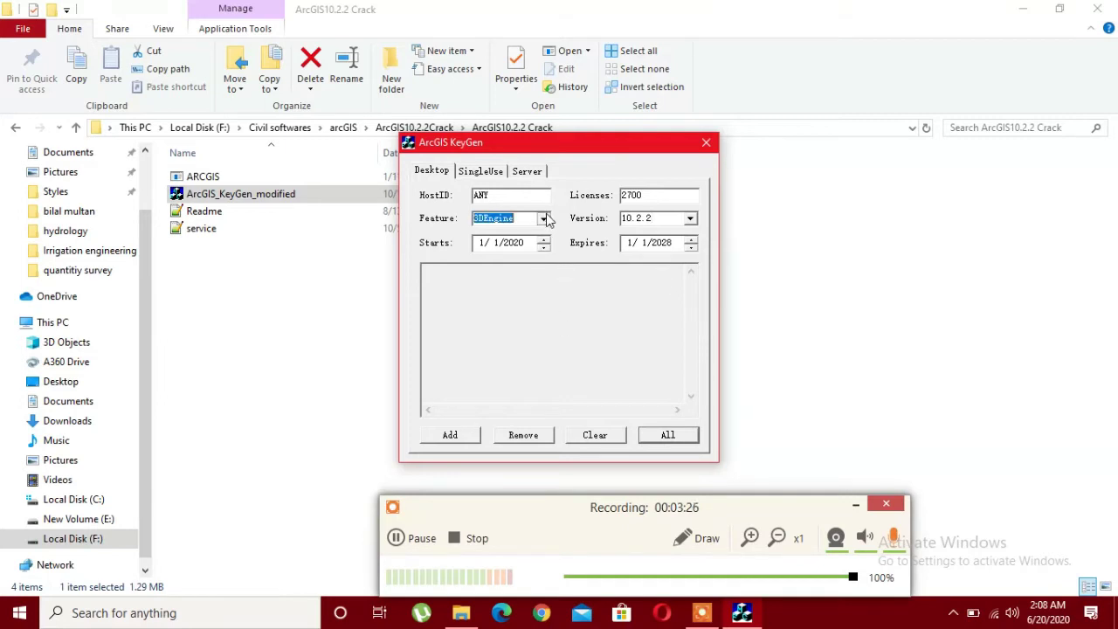
{"action": "left_click", "coordinate": [544, 218]}
Step: Try to generate the Desktop license entries for version 10.2.2 and dismiss the FLEXible License Manager message
{"action": "left_click", "coordinate": [659, 434]}
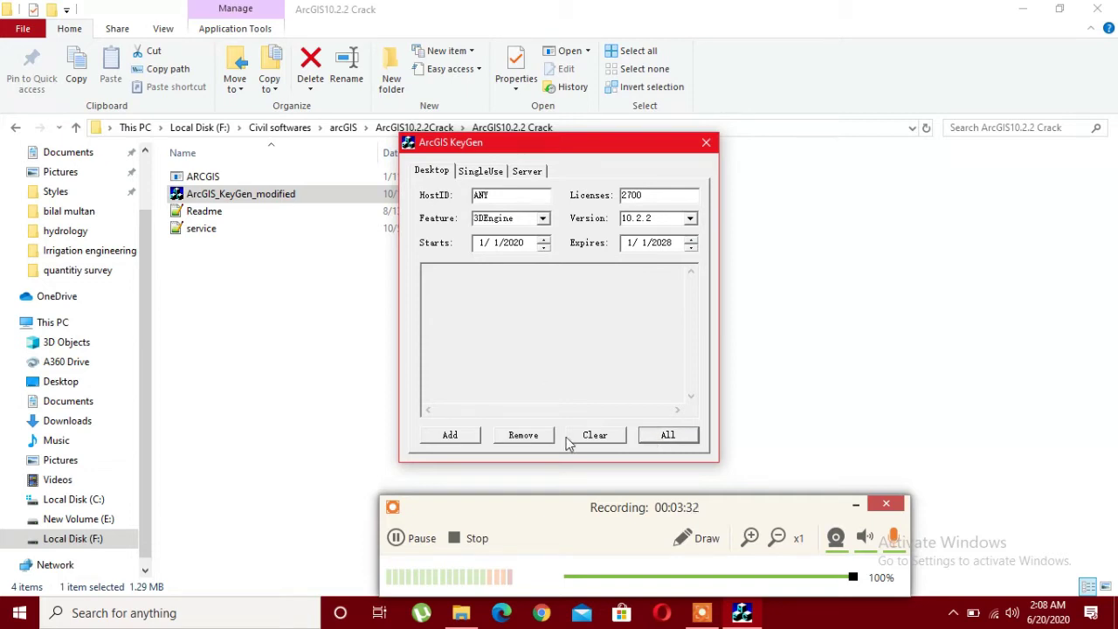
{"action": "left_click", "coordinate": [458, 435]}
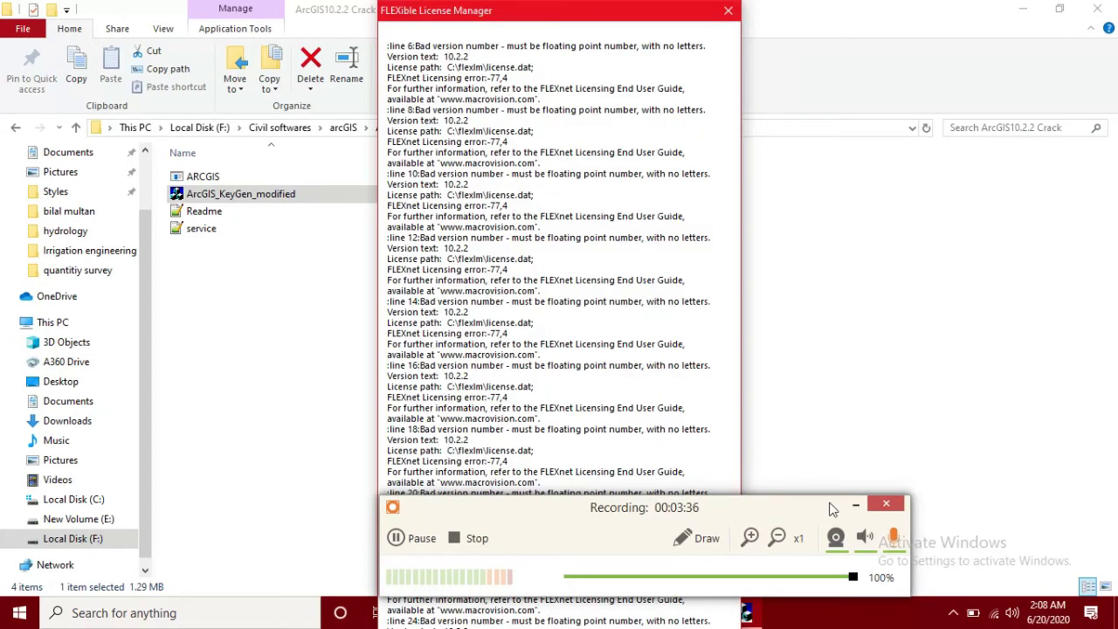
{"action": "left_click_drag", "start_coordinate": [832, 509], "coordinate": [838, 510]}
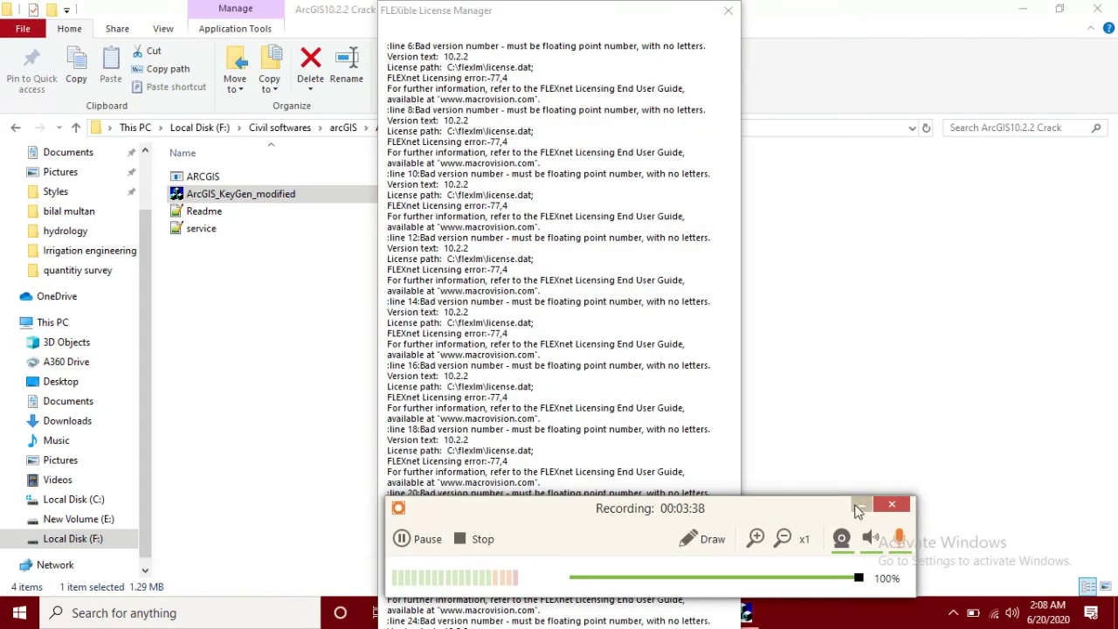
{"action": "left_click", "coordinate": [859, 507]}
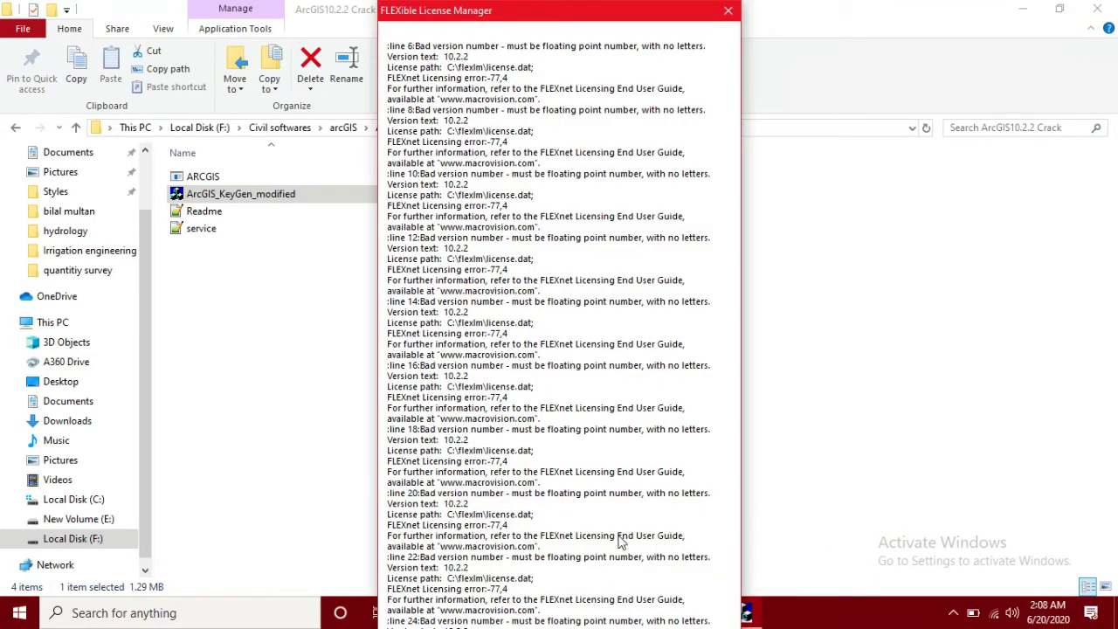
{"action": "left_click", "coordinate": [728, 11]}
Step: Try again to generate the license entries for all features, dismiss the message and close ArcGIS KeyGen
{"action": "left_click", "coordinate": [463, 437]}
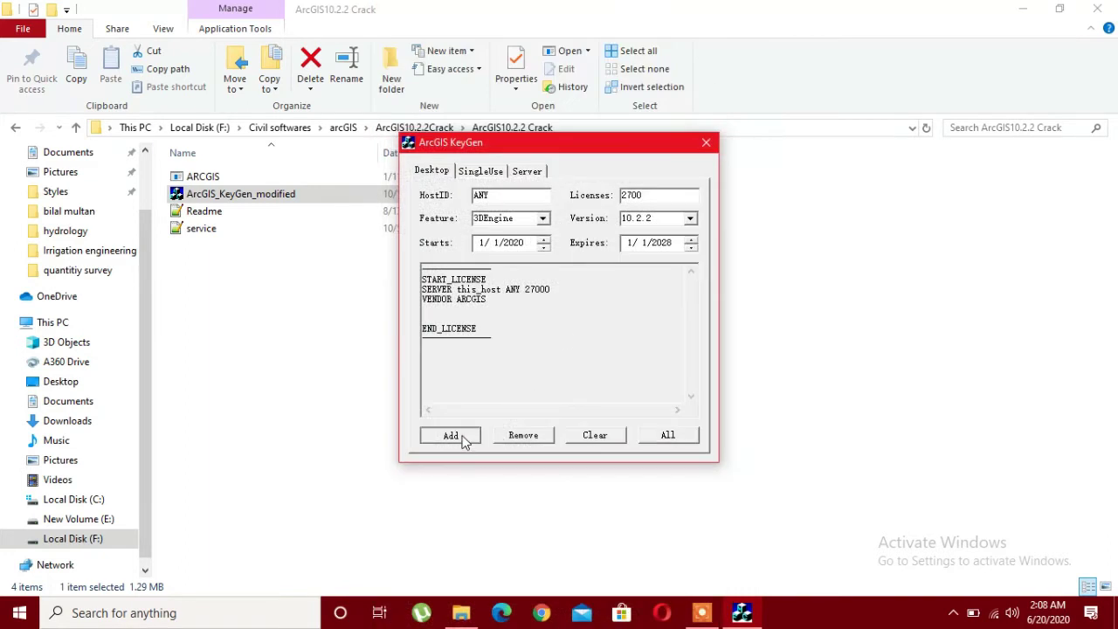
{"action": "left_click", "coordinate": [668, 434]}
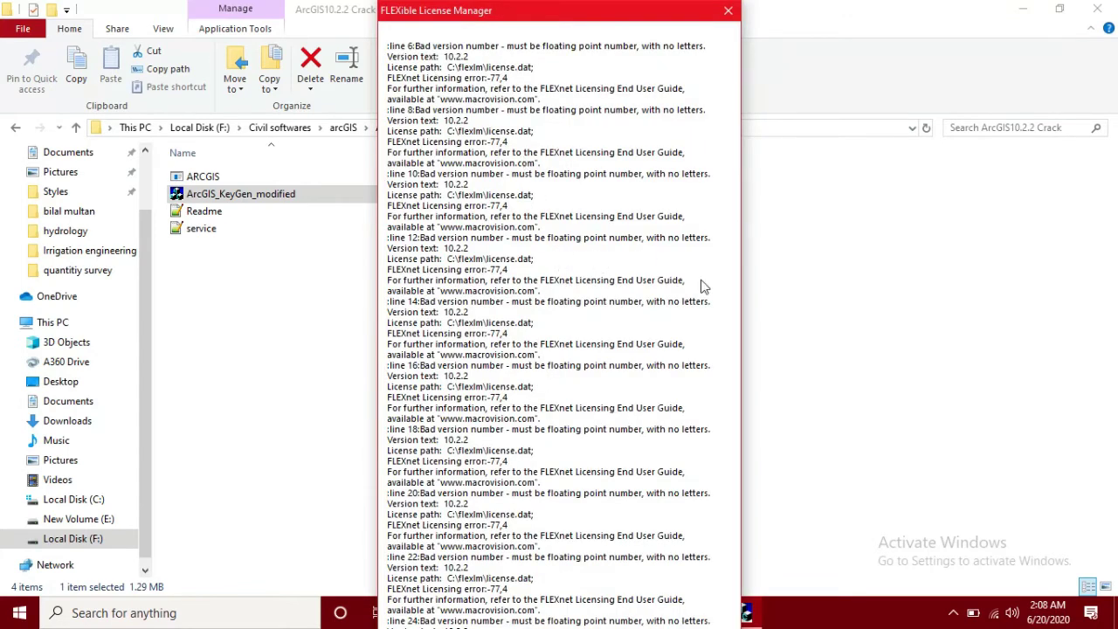
{"action": "left_click", "coordinate": [747, 288]}
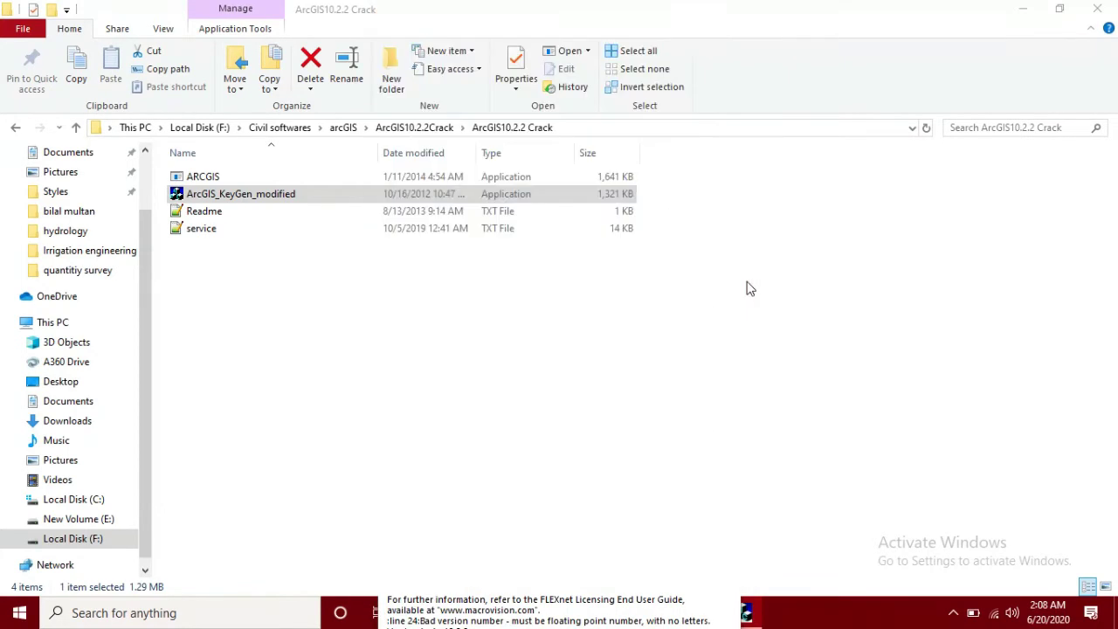
{"action": "left_click", "coordinate": [722, 619]}
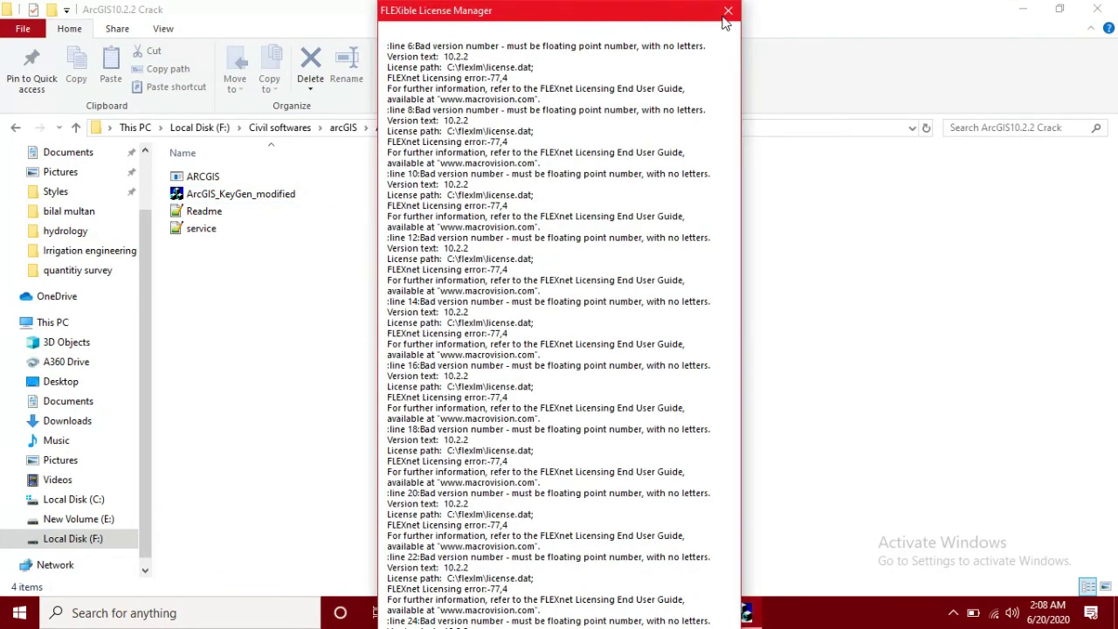
{"action": "left_click", "coordinate": [727, 13]}
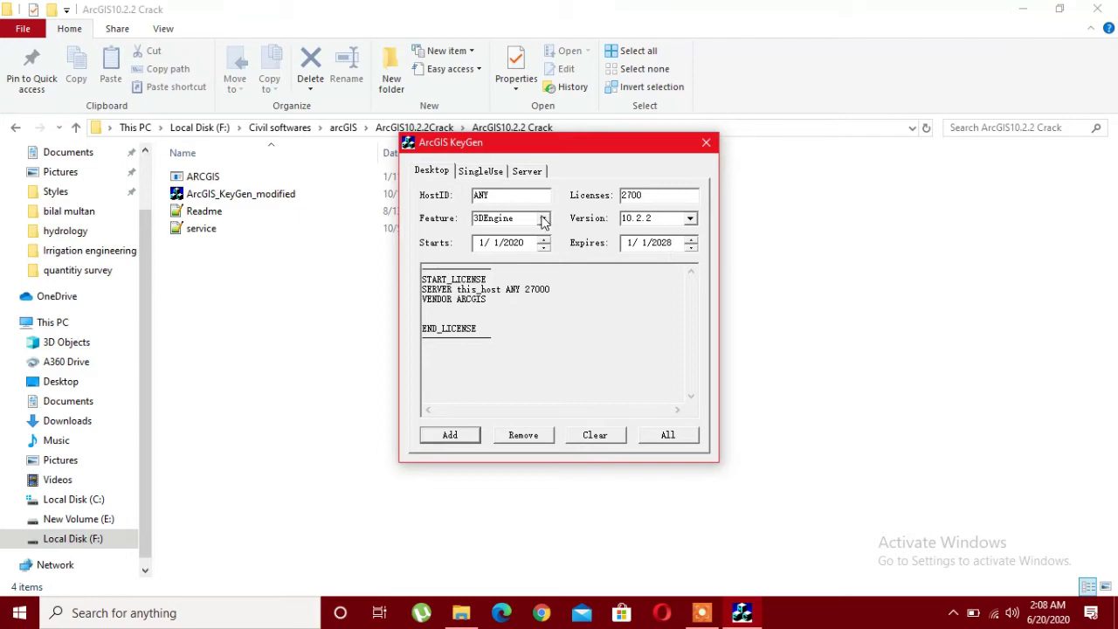
{"action": "left_click", "coordinate": [706, 612]}
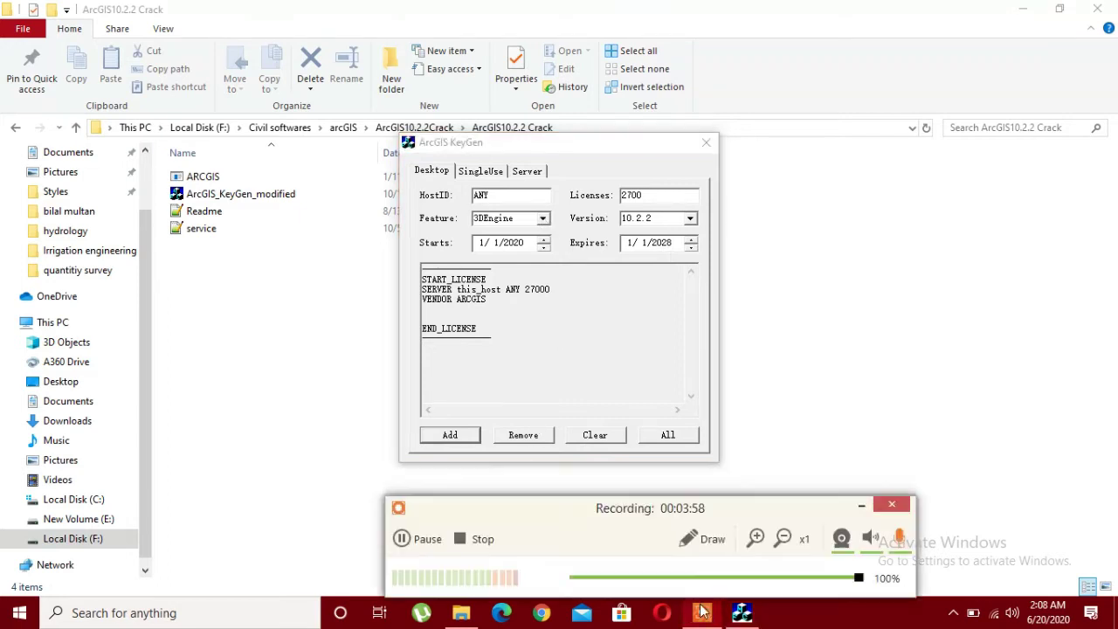
{"action": "left_click", "coordinate": [420, 539]}
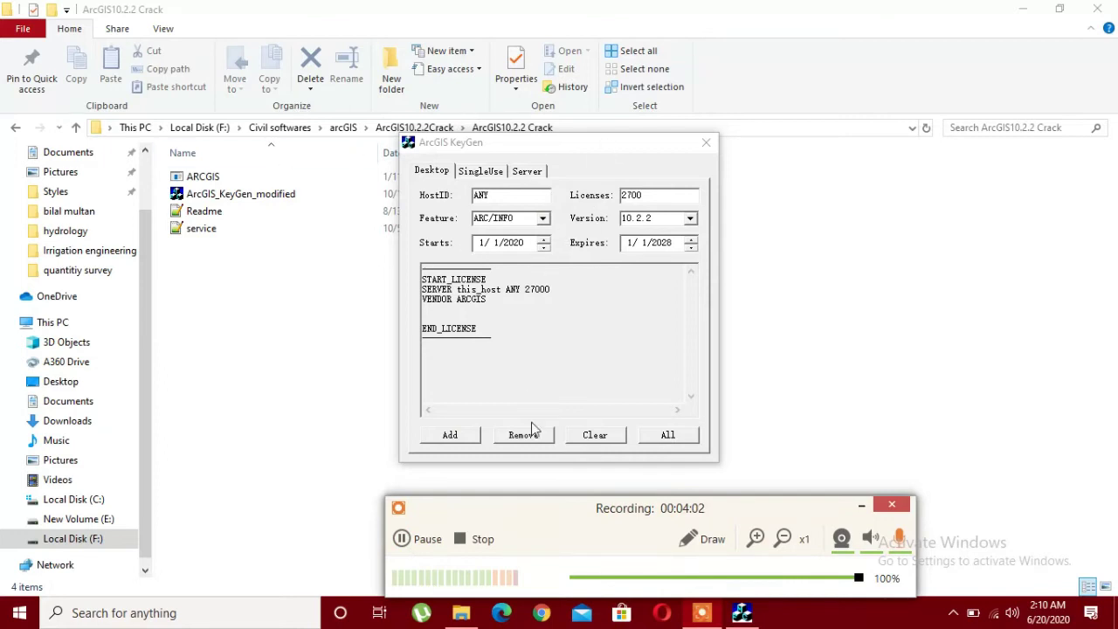
{"action": "left_click", "coordinate": [703, 145]}
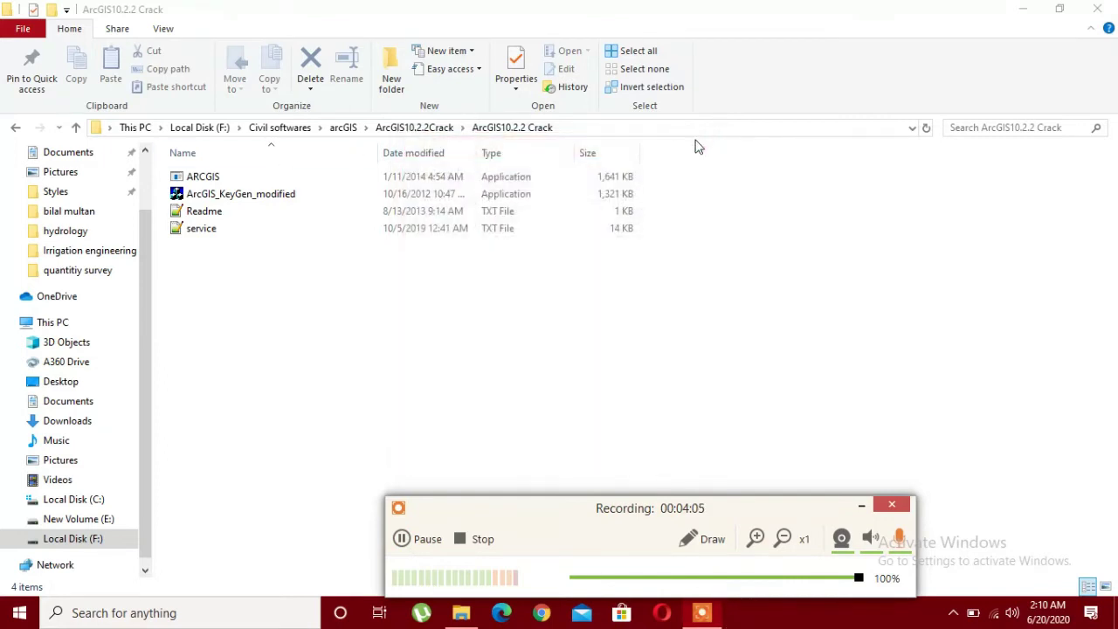
Step: Open the service text file from the ArcGIS10.2.2 Crack folder and examine its SERVER and VENDOR lines
{"action": "double_click", "coordinate": [215, 234]}
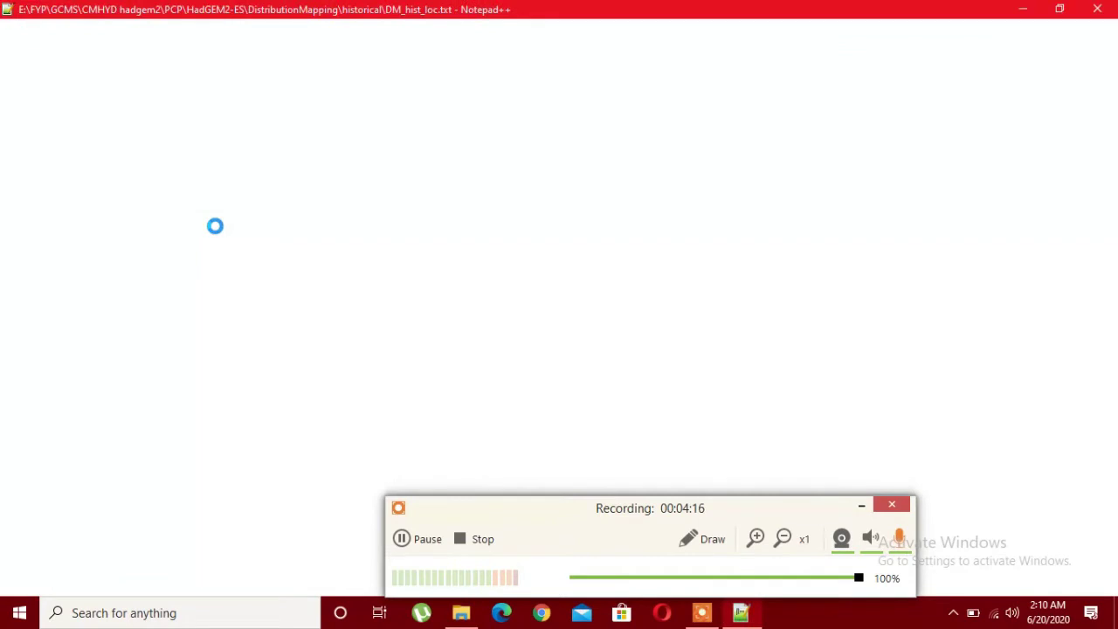
{"action": "key", "text": "Escape"}
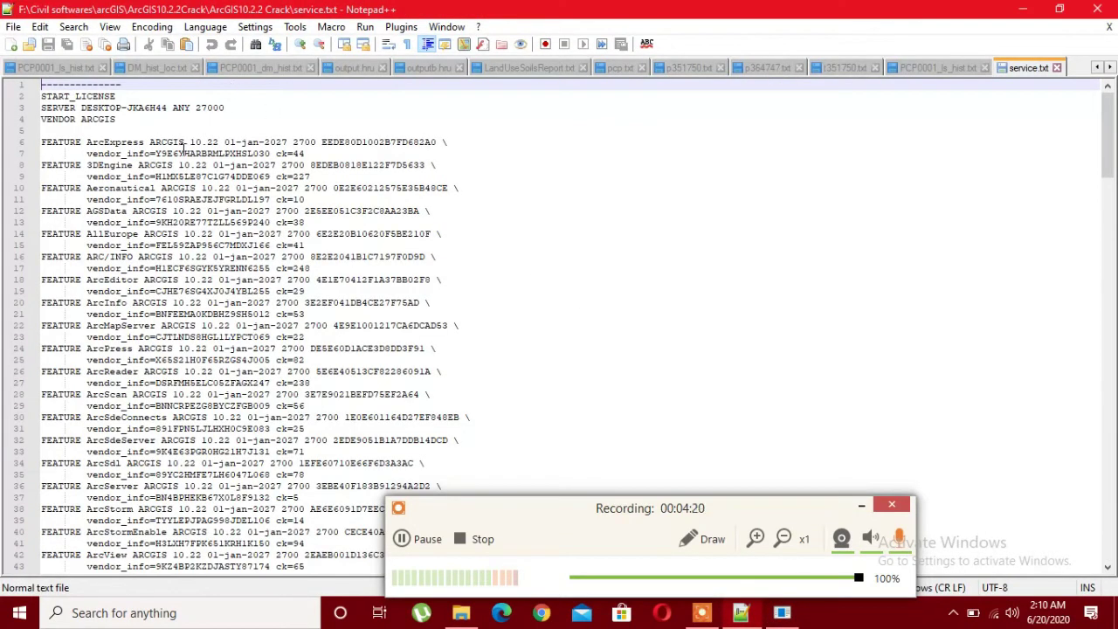
{"action": "scroll", "coordinate": [124, 185], "scroll_direction": "down", "scroll_amount": 8}
{"action": "scroll", "coordinate": [113, 144], "scroll_direction": "up", "scroll_amount": 8}
{"action": "left_click_drag", "start_coordinate": [42, 108], "coordinate": [178, 119]}
{"action": "left_click", "coordinate": [205, 220]}
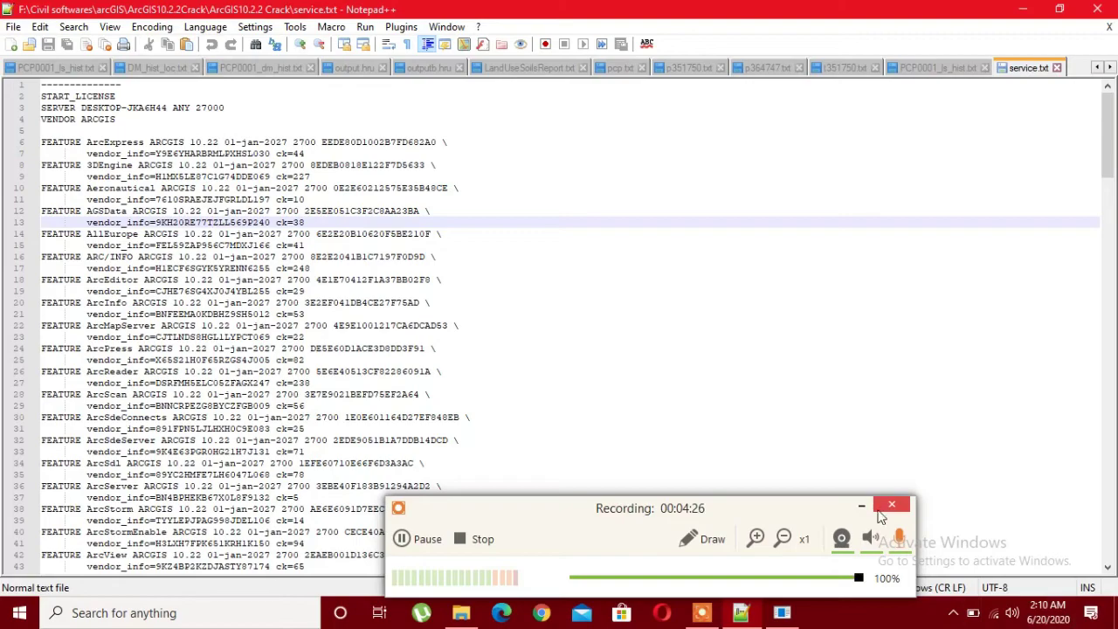
Step: Open This PC's System Properties from the desktop and copy the full computer name
{"action": "left_click", "coordinate": [1115, 615]}
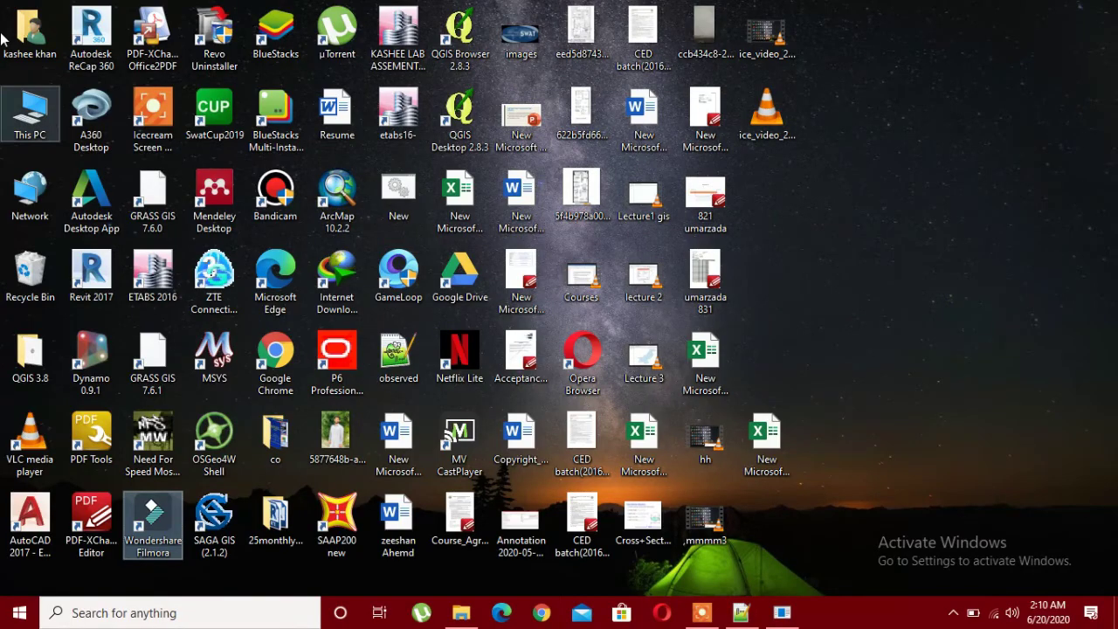
{"action": "right_click", "coordinate": [29, 122]}
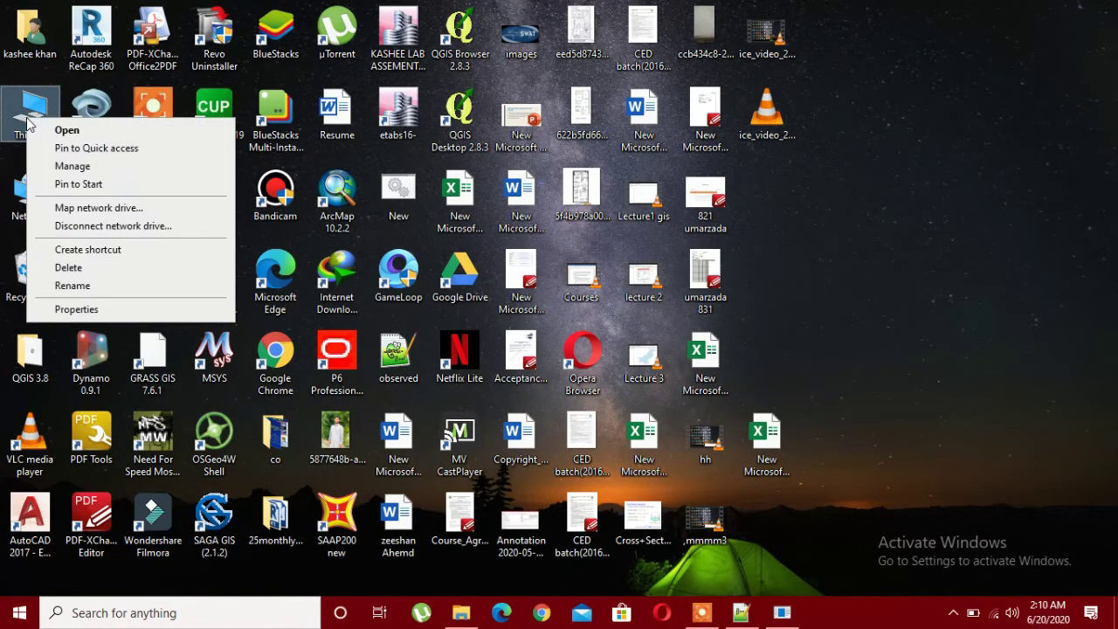
{"action": "left_click", "coordinate": [80, 311]}
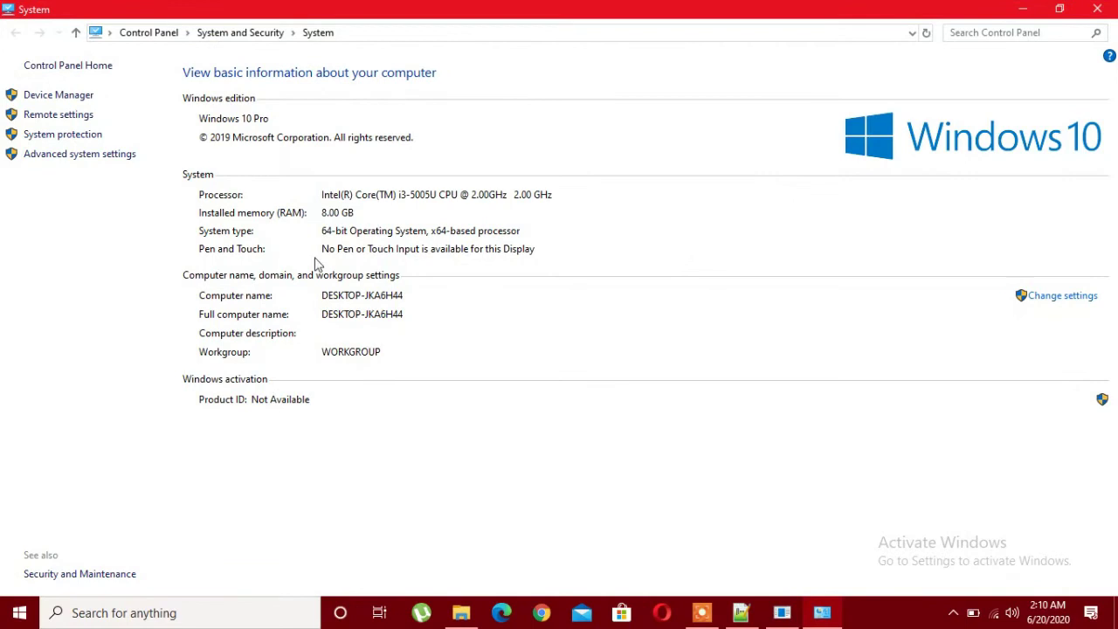
{"action": "left_click", "coordinate": [1031, 301]}
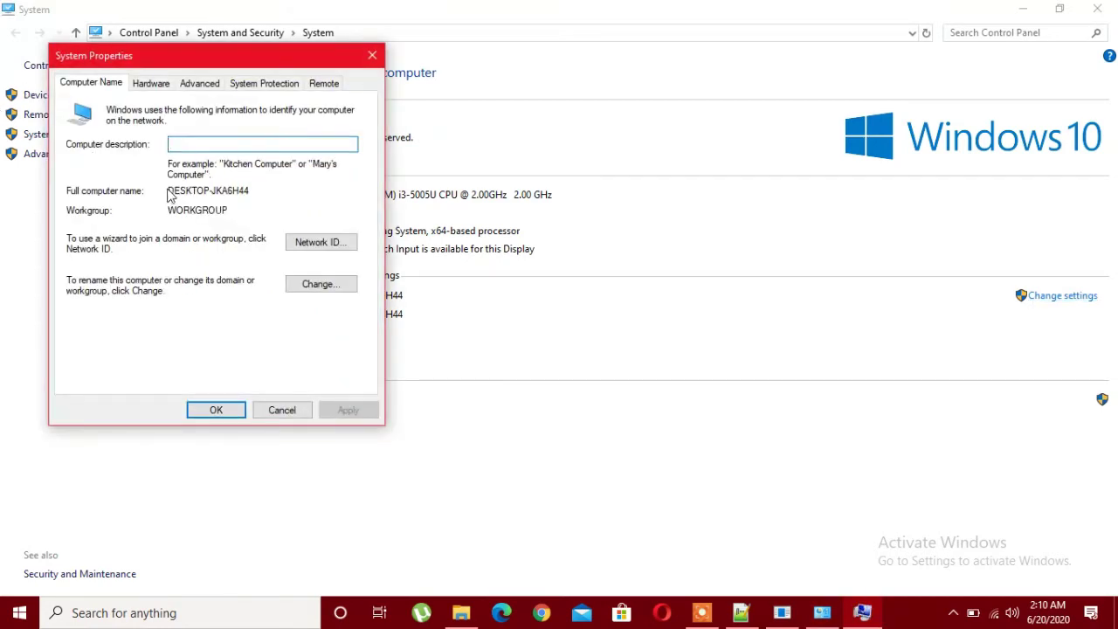
{"action": "left_click_drag", "start_coordinate": [167, 191], "coordinate": [260, 188]}
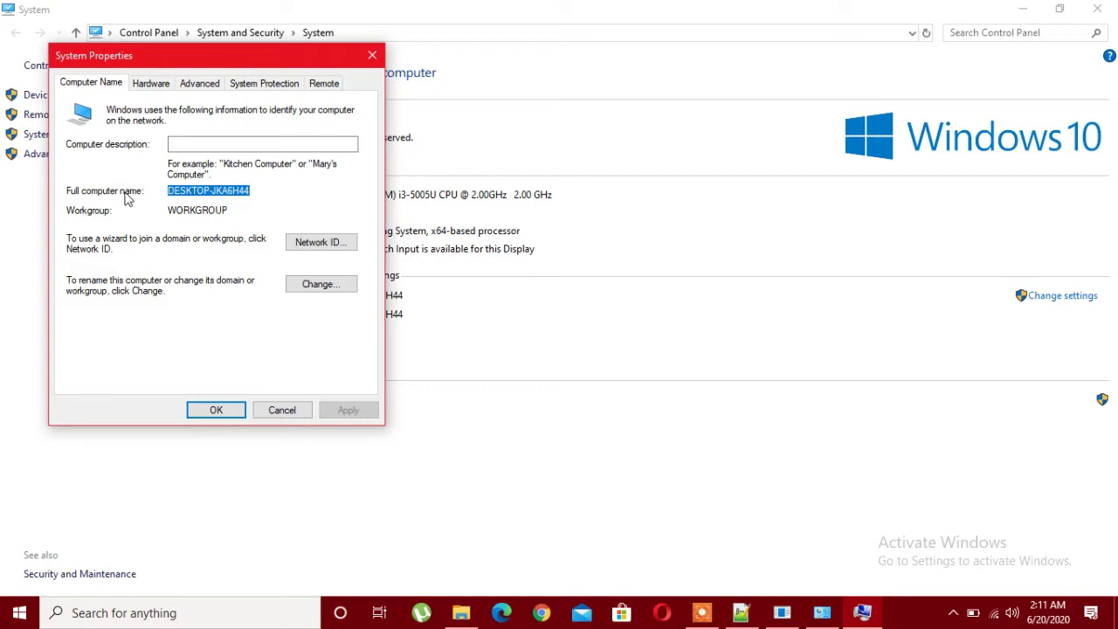
{"action": "right_click", "coordinate": [207, 189]}
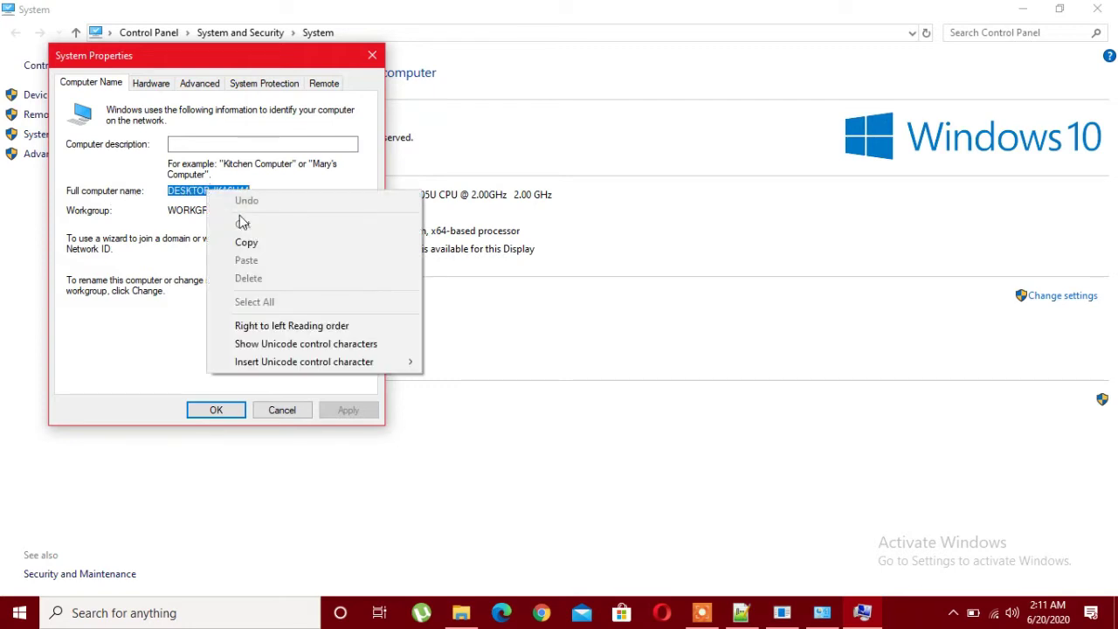
{"action": "left_click", "coordinate": [246, 242]}
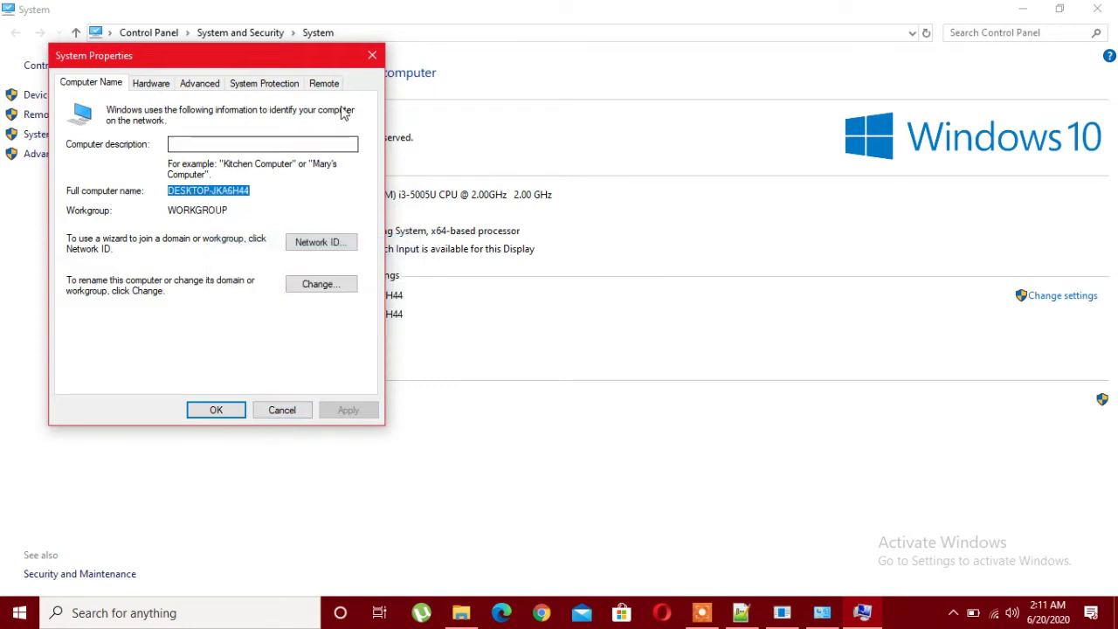
Step: Replace the host name on the SERVER line of service.txt with the copied computer name, save it and return to the ArcGIS10.2.2 Crack folder
{"action": "left_click", "coordinate": [739, 614]}
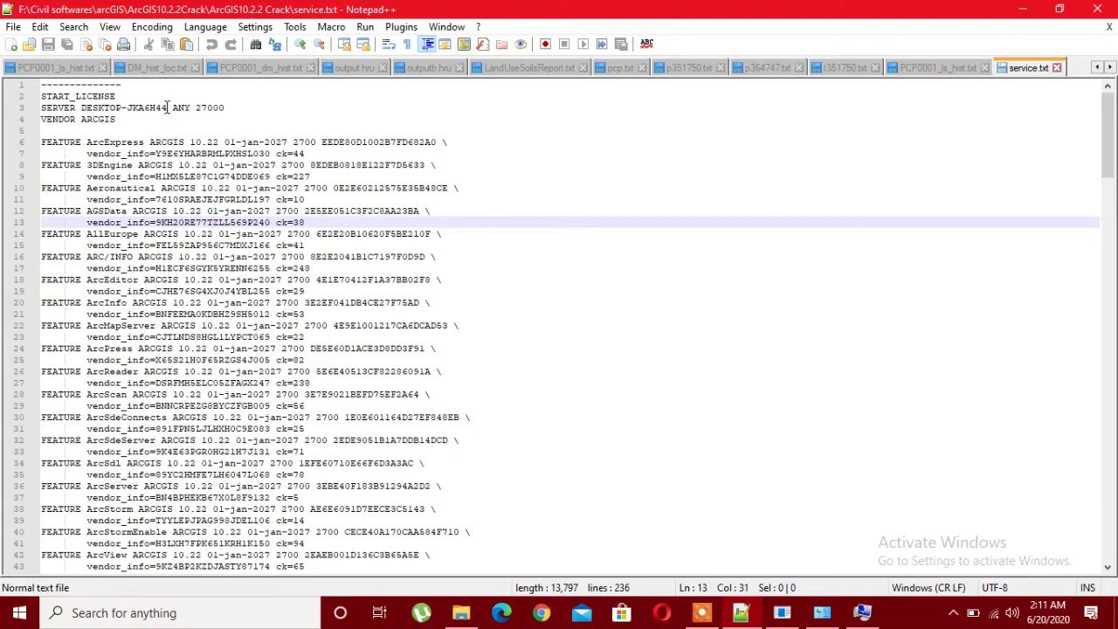
{"action": "left_click_drag", "start_coordinate": [167, 107], "coordinate": [81, 107]}
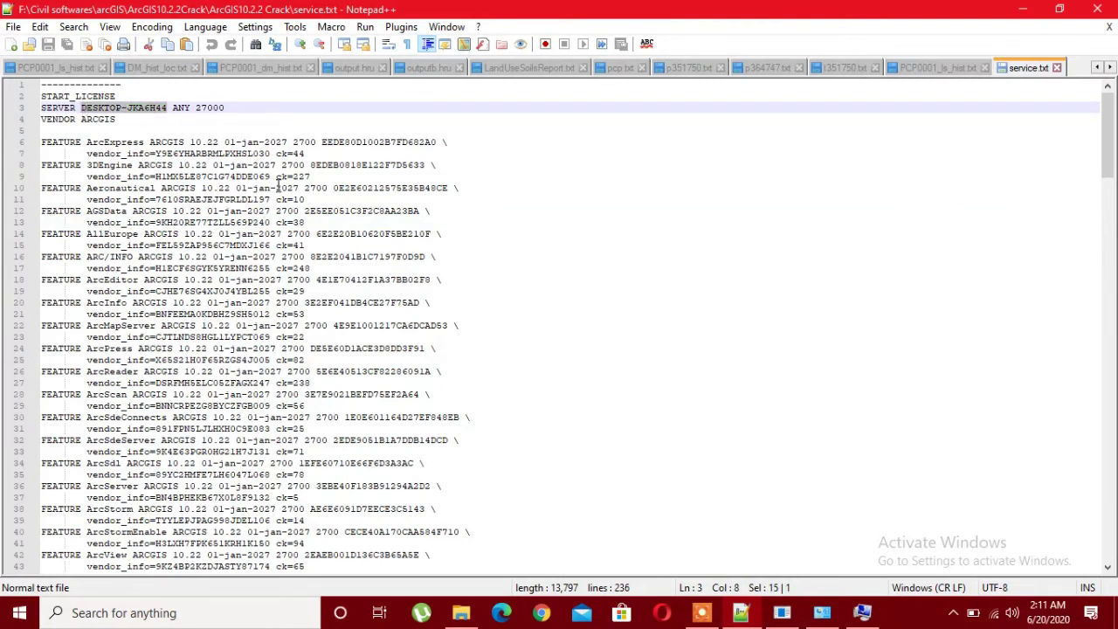
{"action": "key", "text": "BackSpace"}
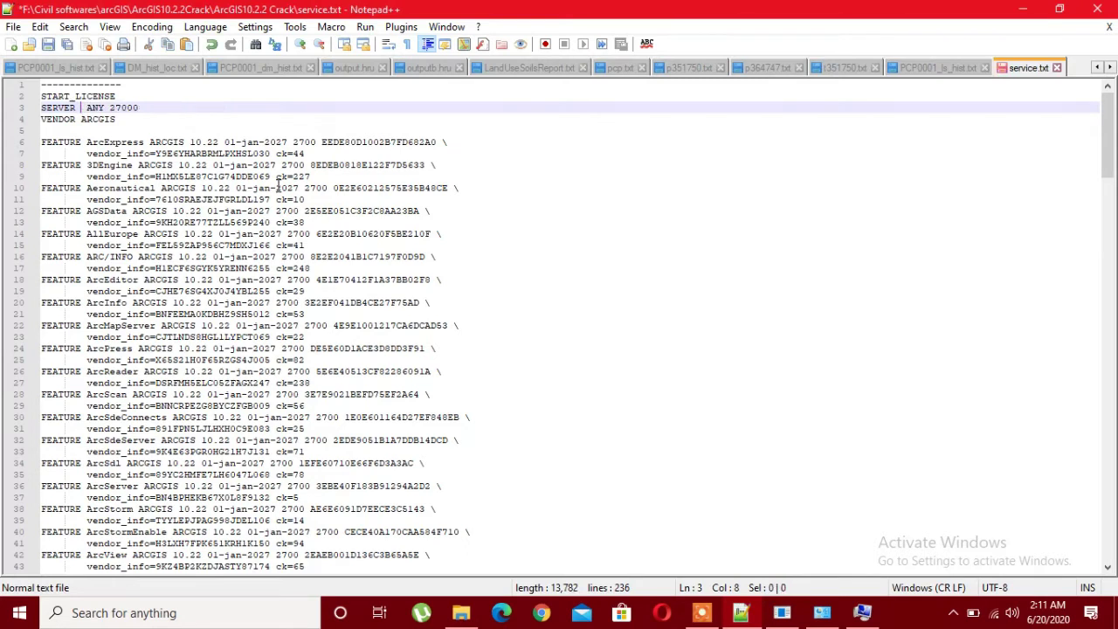
{"action": "key", "text": "ctrl+v"}
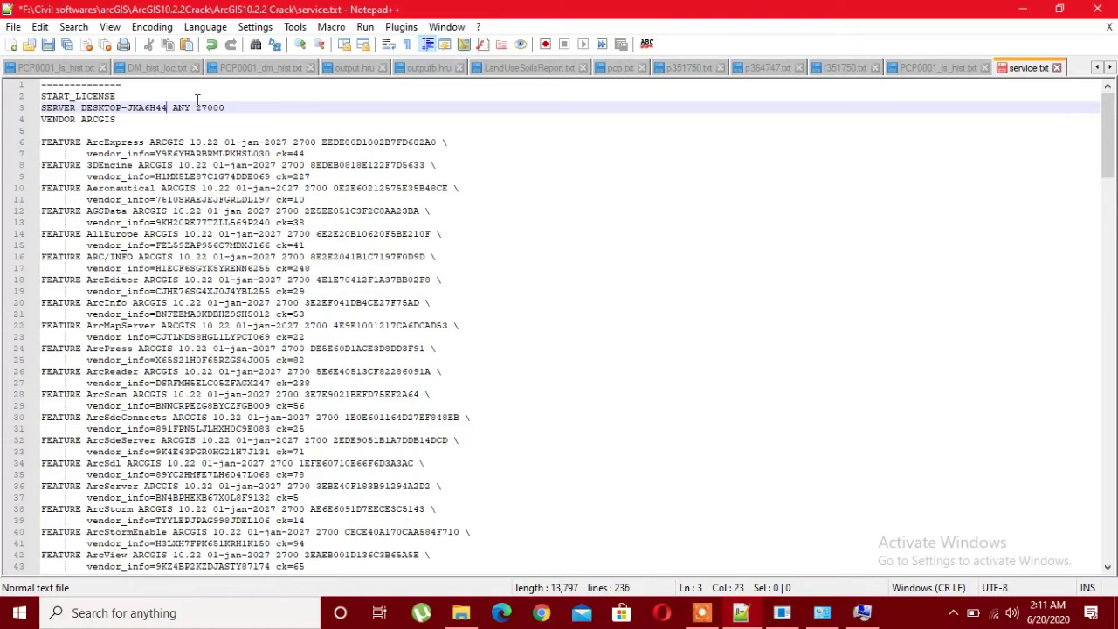
{"action": "left_click", "coordinate": [48, 43]}
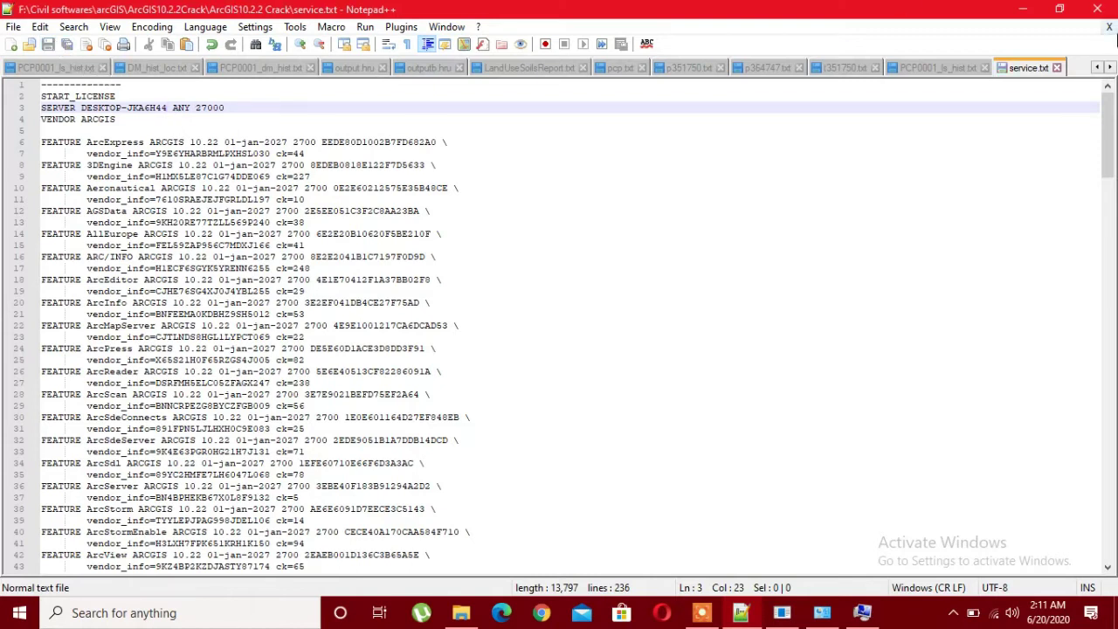
{"action": "left_click", "coordinate": [1103, 11]}
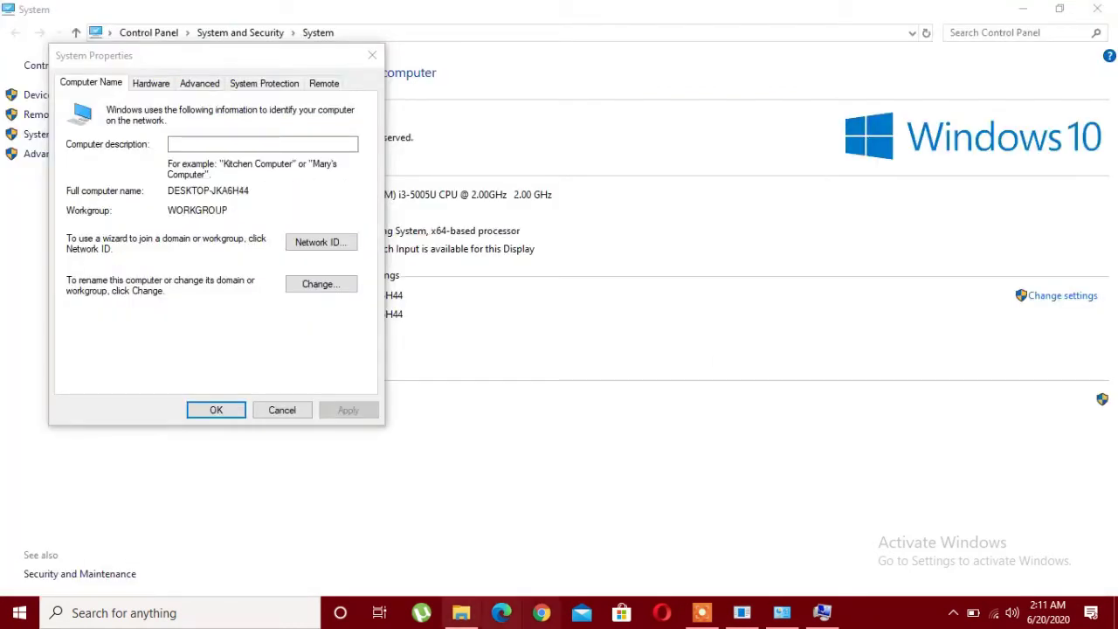
{"action": "left_click", "coordinate": [463, 612]}
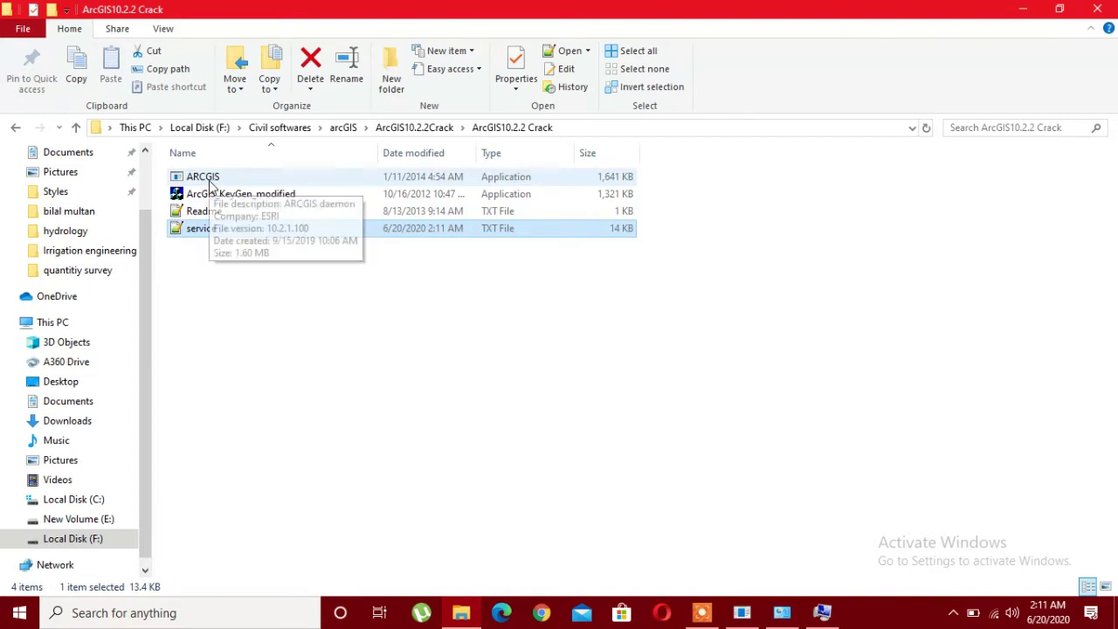
Step: Copy the ARCGIS application and the service text file from the ArcGIS10.2.2 Crack folder
{"action": "left_click", "coordinate": [210, 179], "text": "ctrl"}
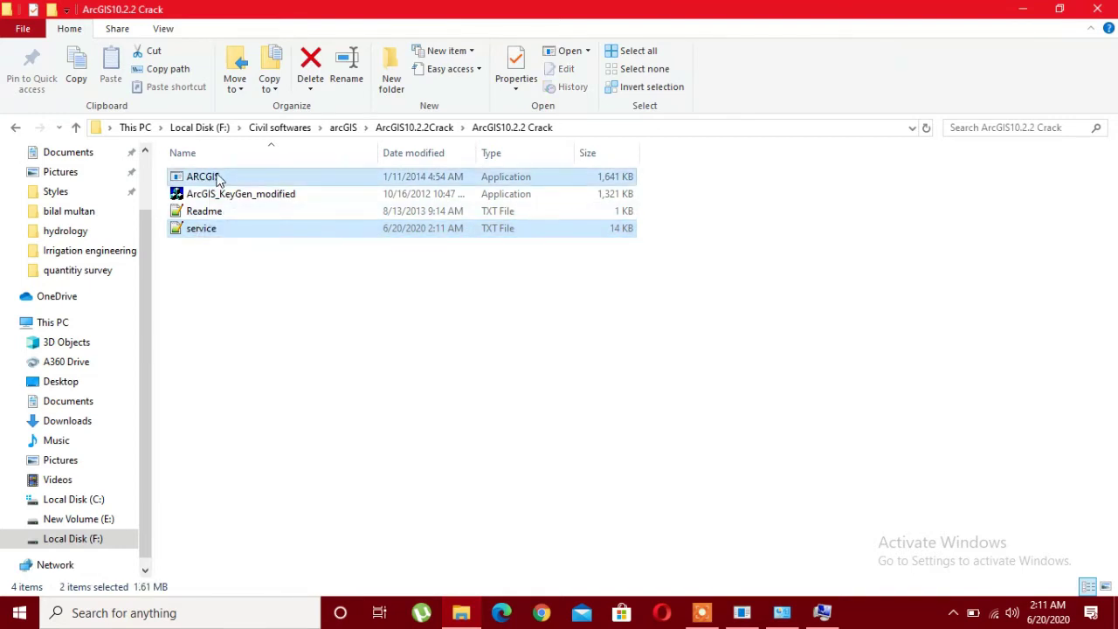
{"action": "right_click", "coordinate": [219, 178]}
{"action": "left_click", "coordinate": [268, 390]}
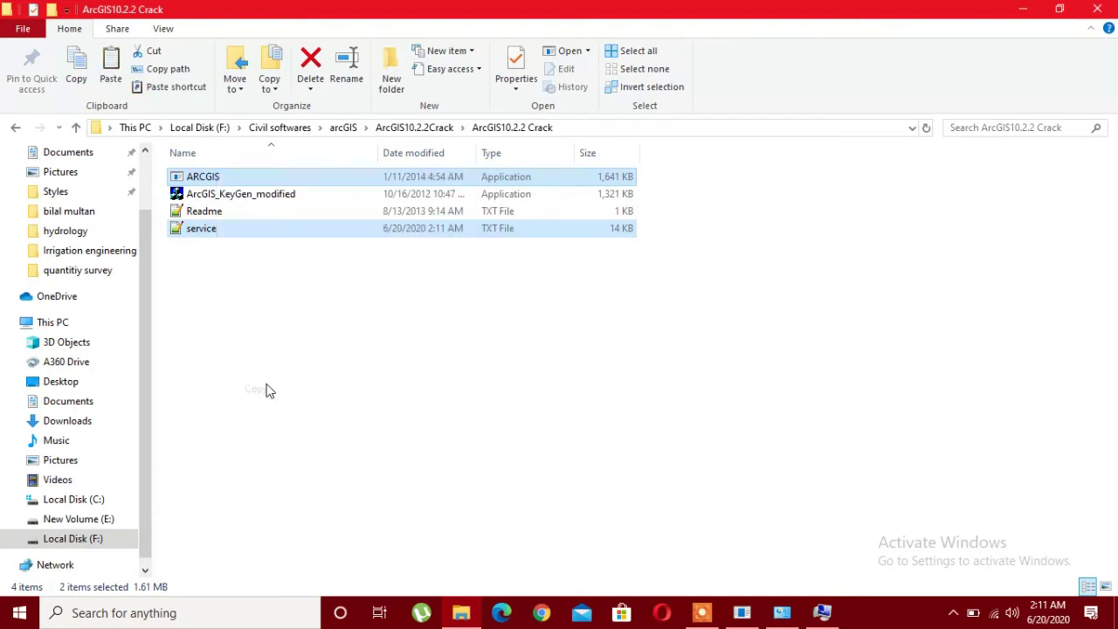
Step: Open the bin folder of License10.2 under Program Files (x86)\ArcGIS on Local Disk (C:)
{"action": "left_click", "coordinate": [106, 500]}
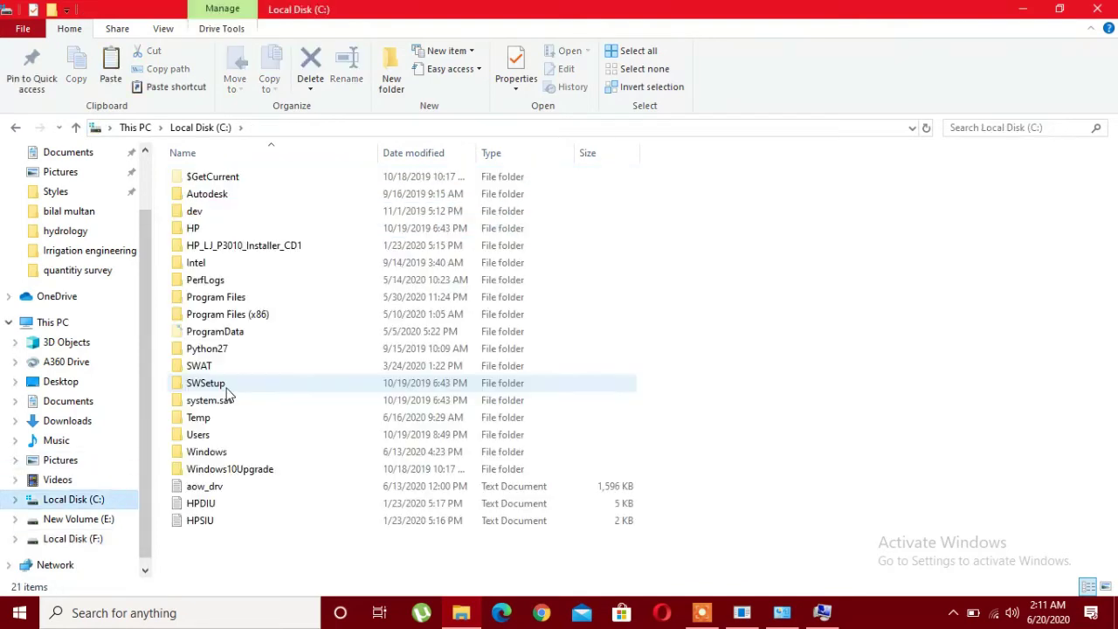
{"action": "left_click", "coordinate": [244, 305]}
{"action": "double_click", "coordinate": [244, 302]}
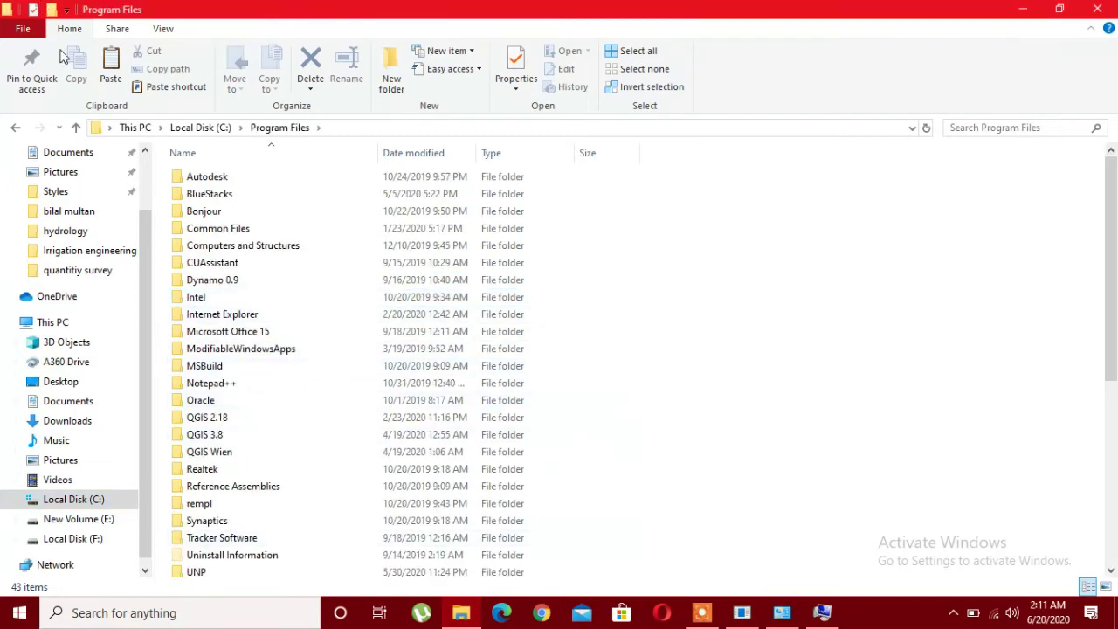
{"action": "left_click", "coordinate": [77, 129]}
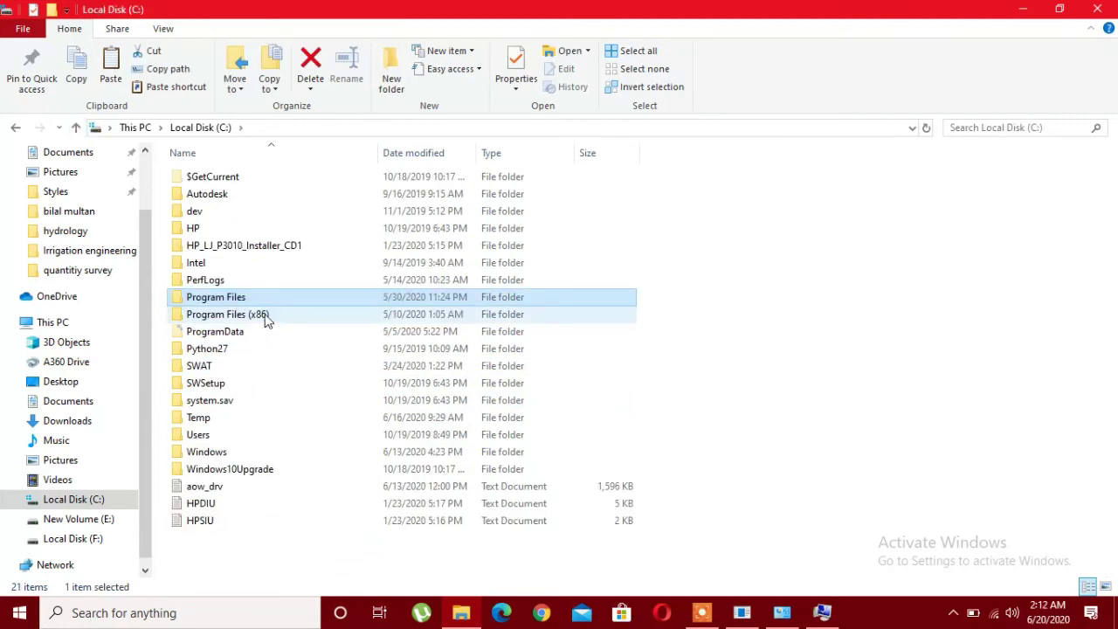
{"action": "double_click", "coordinate": [264, 316]}
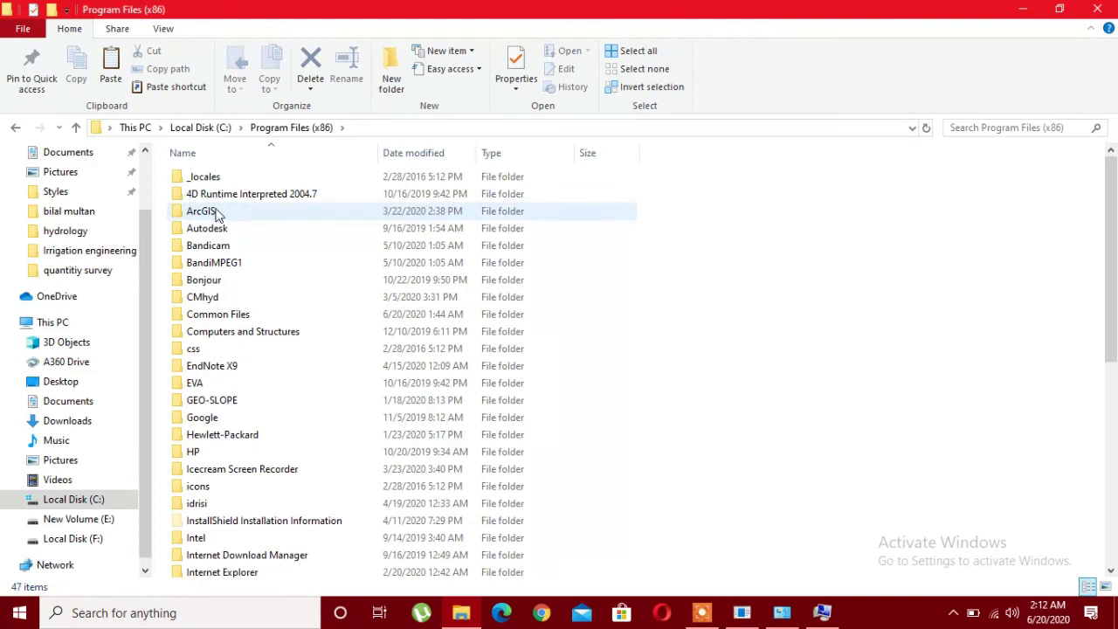
{"action": "double_click", "coordinate": [217, 213]}
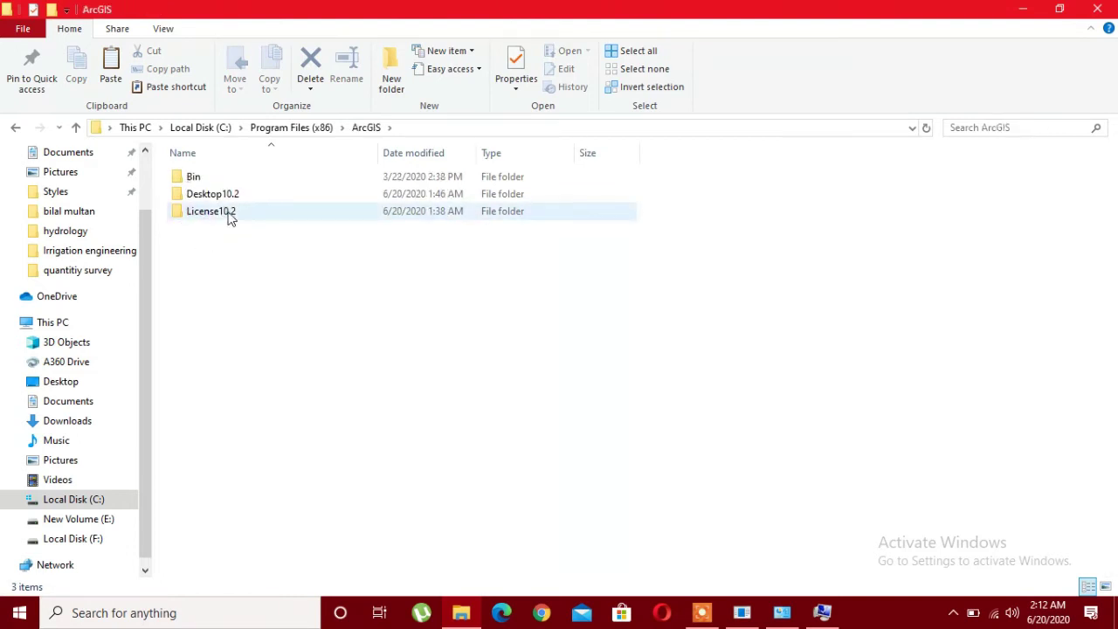
{"action": "double_click", "coordinate": [227, 216]}
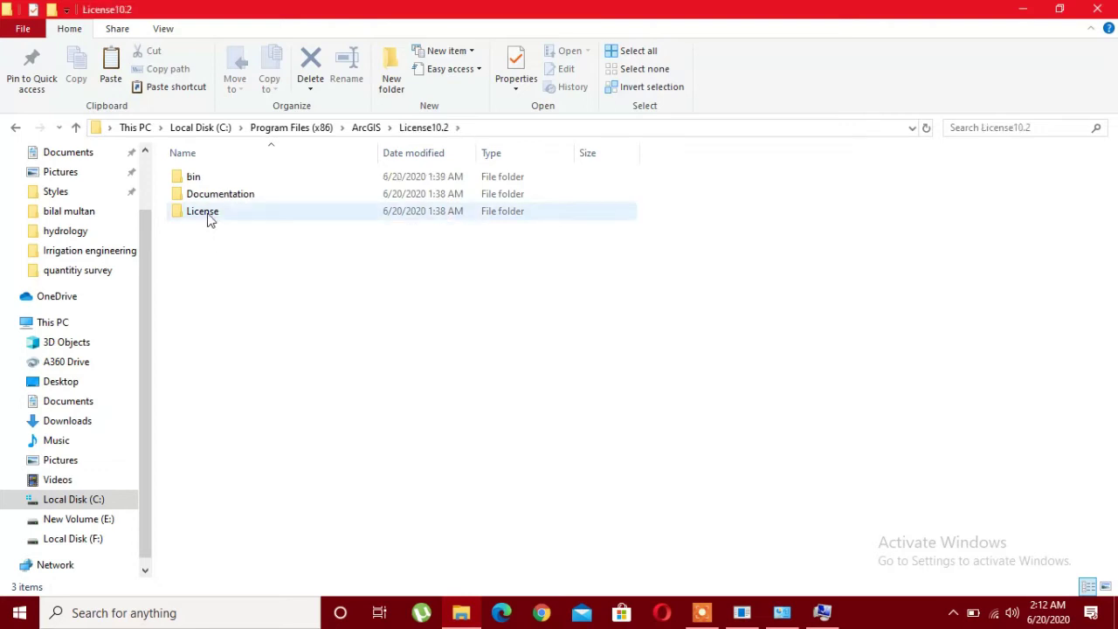
{"action": "double_click", "coordinate": [226, 179]}
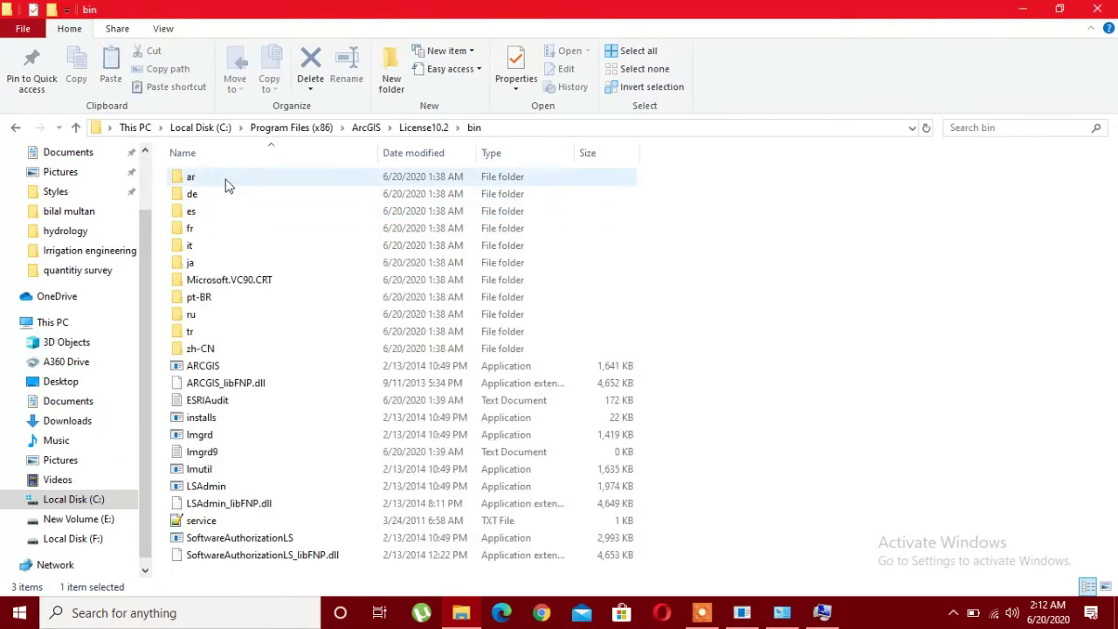
Step: Paste the two copied files into the bin folder, choosing to replace the existing ones and granting administrator permission
{"action": "right_click", "coordinate": [833, 239]}
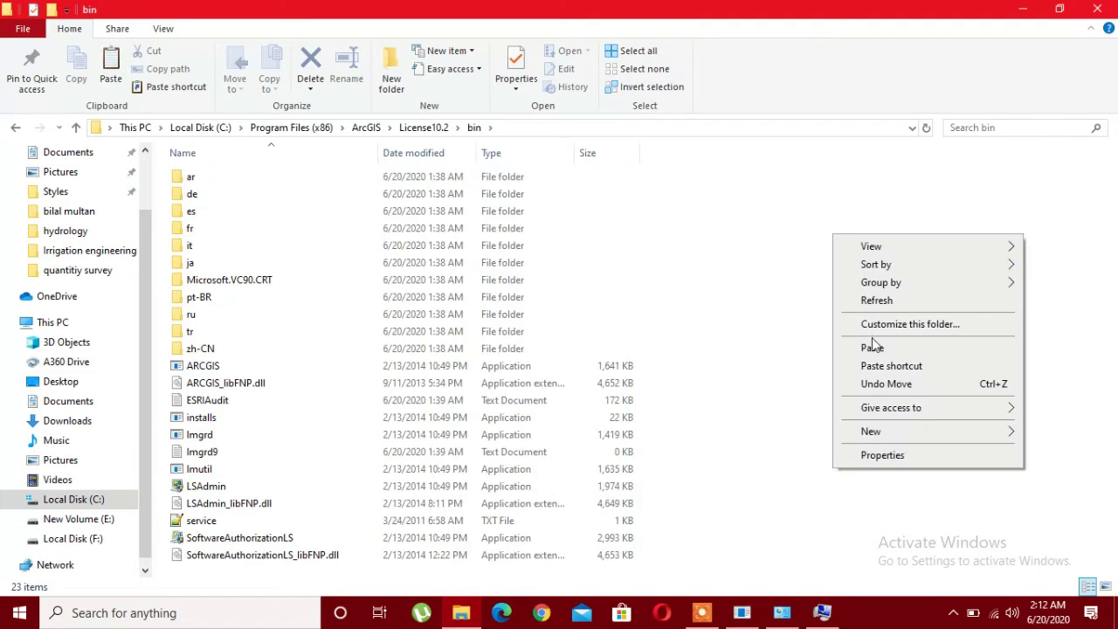
{"action": "left_click", "coordinate": [872, 347]}
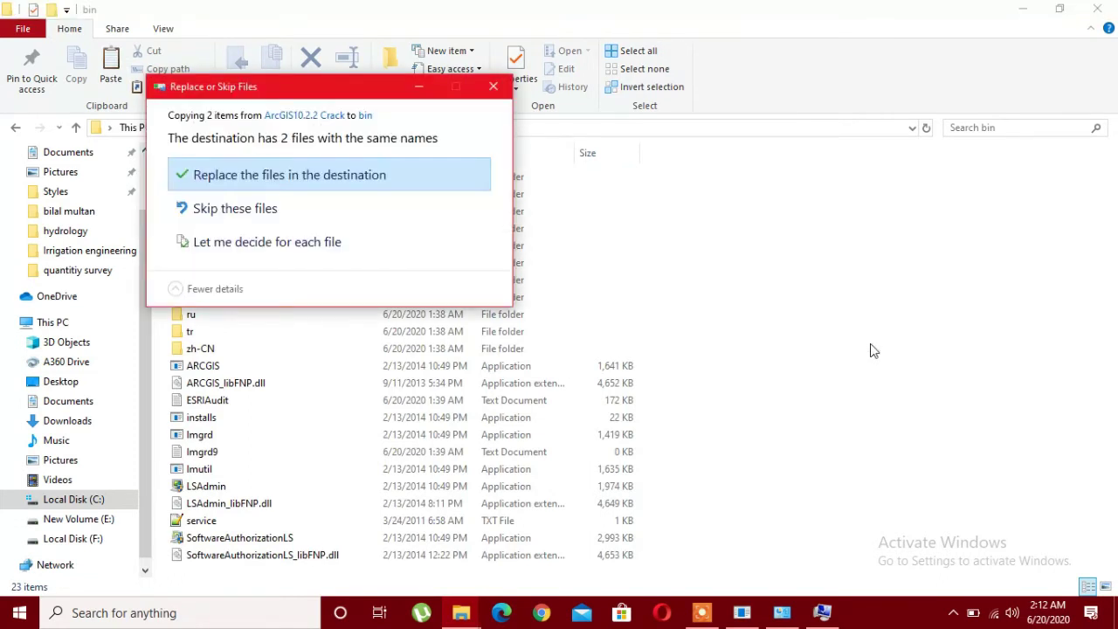
{"action": "left_click", "coordinate": [379, 175]}
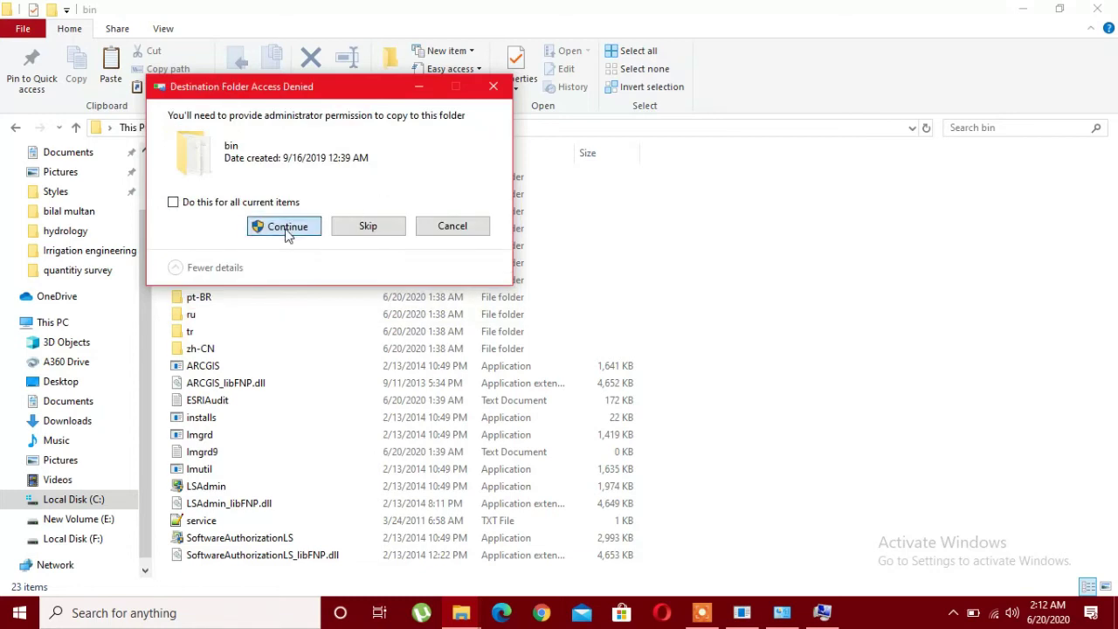
{"action": "left_click", "coordinate": [287, 227]}
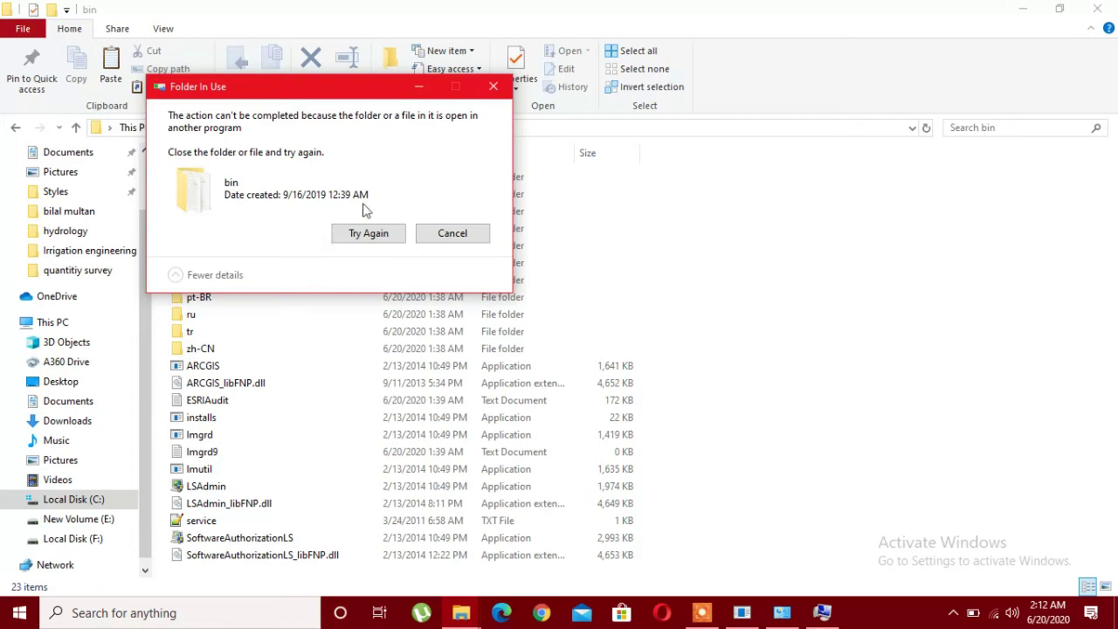
Step: Show the services list in Task Manager and open the Services console from it
{"action": "left_click_drag", "start_coordinate": [375, 83], "coordinate": [401, 155]}
{"action": "right_click", "coordinate": [888, 623]}
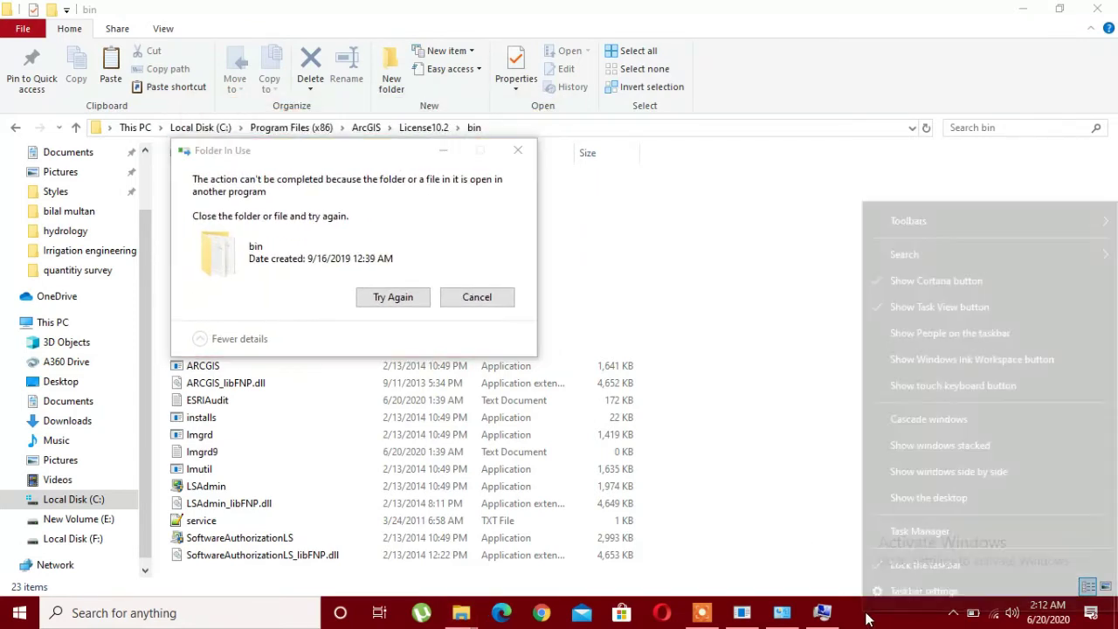
{"action": "left_click", "coordinate": [913, 527]}
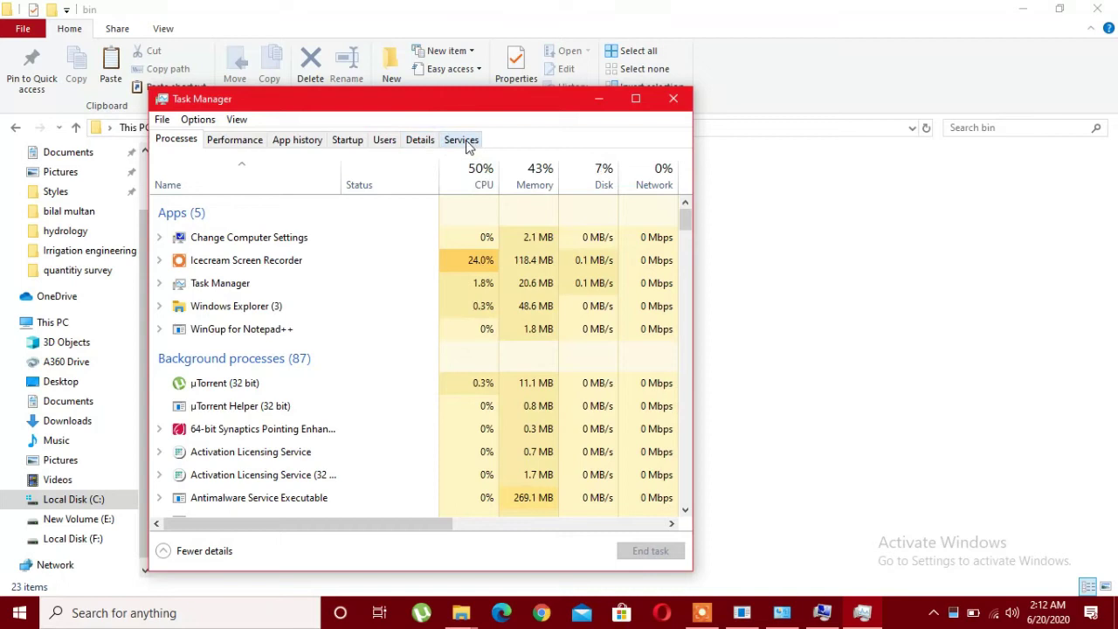
{"action": "left_click", "coordinate": [463, 142]}
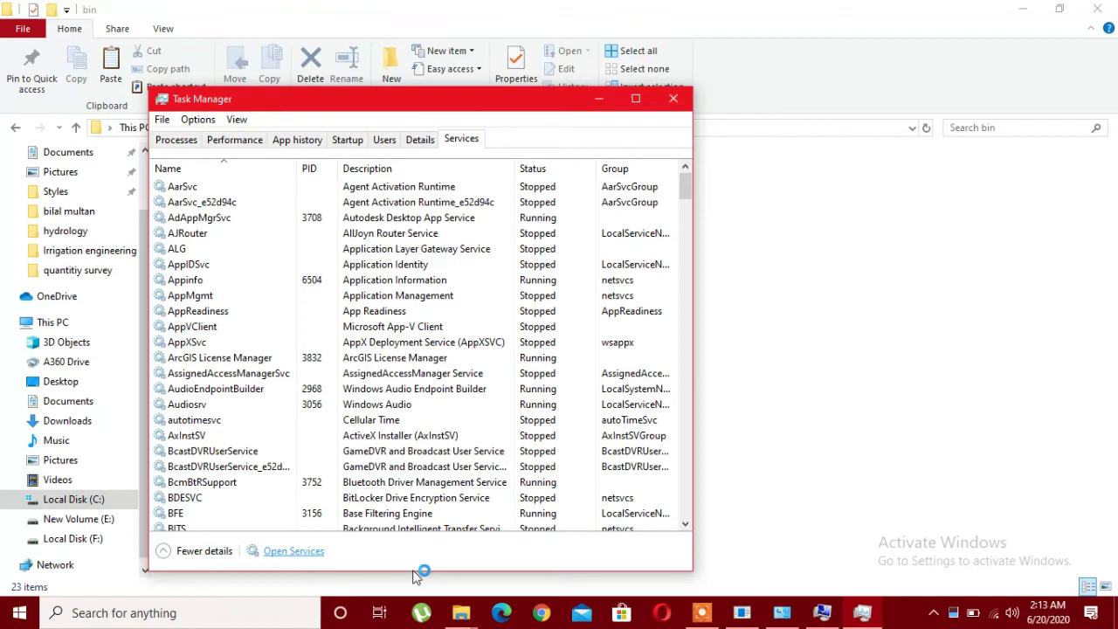
{"action": "mouse_move", "coordinate": [708, 610]}
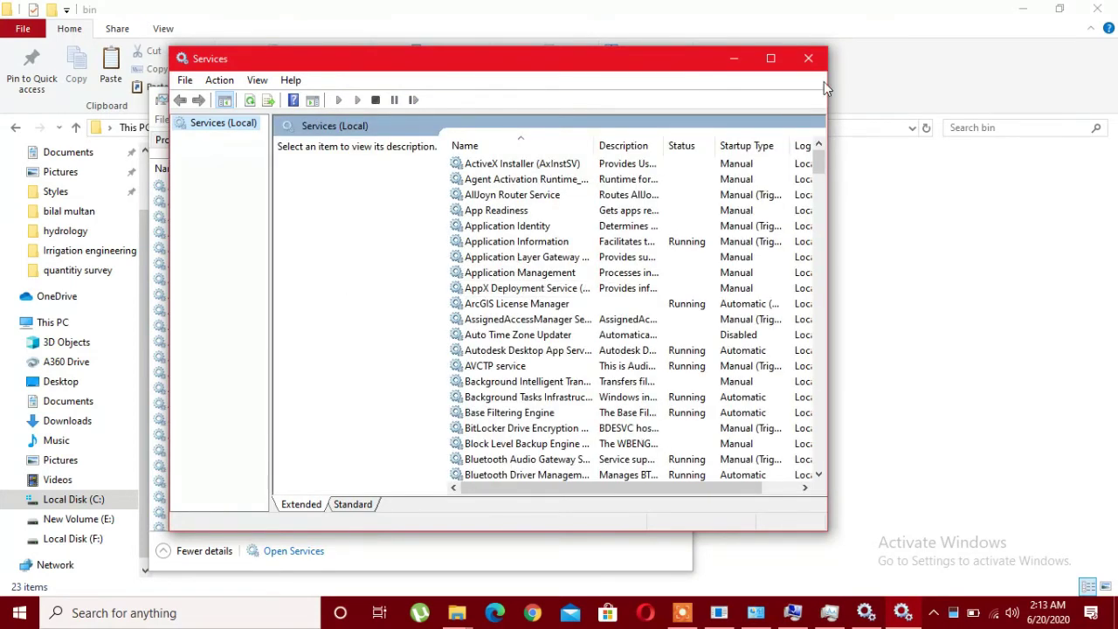
Step: Close the duplicate Services window and stop the ArcGIS License Manager service
{"action": "left_click_drag", "start_coordinate": [687, 204], "coordinate": [737, 59]}
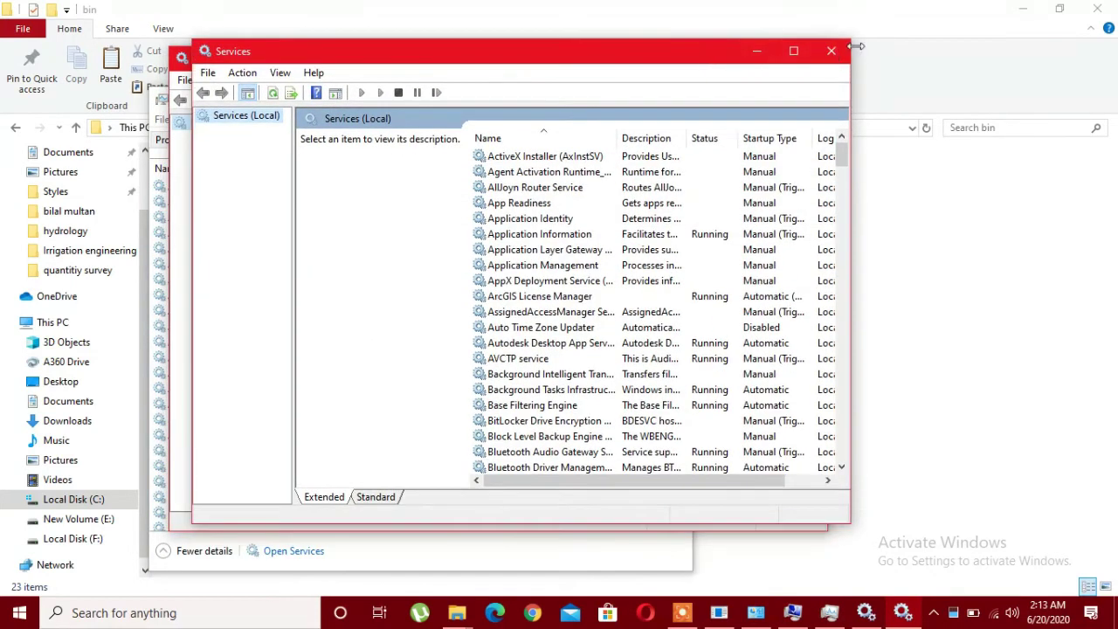
{"action": "key", "text": "alt+F4"}
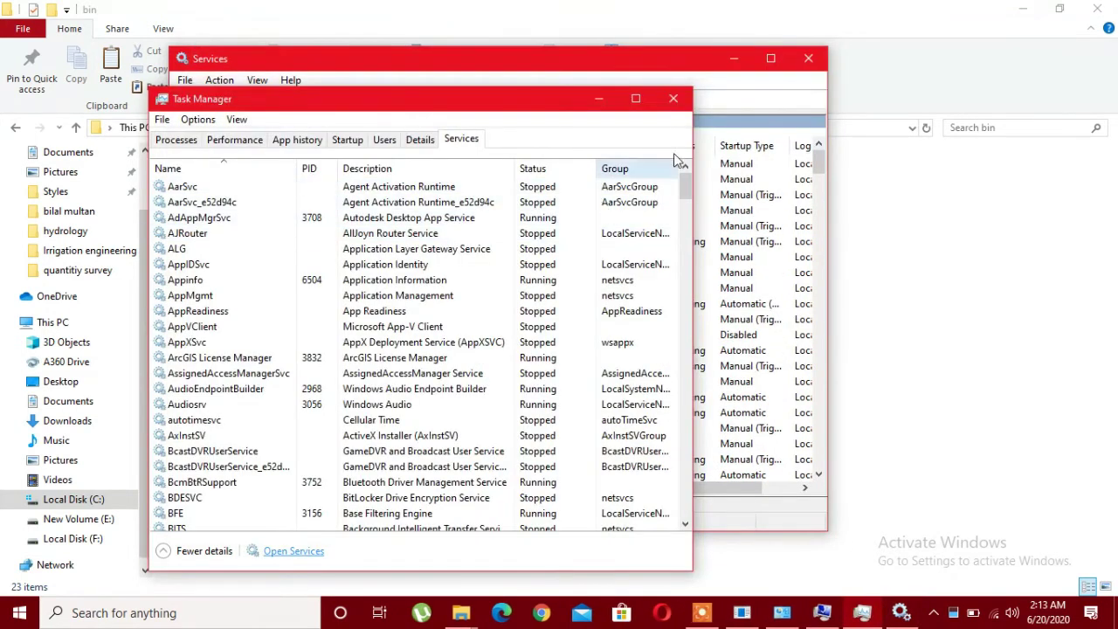
{"action": "left_click", "coordinate": [670, 51]}
{"action": "left_click_drag", "start_coordinate": [639, 68], "coordinate": [621, 92]}
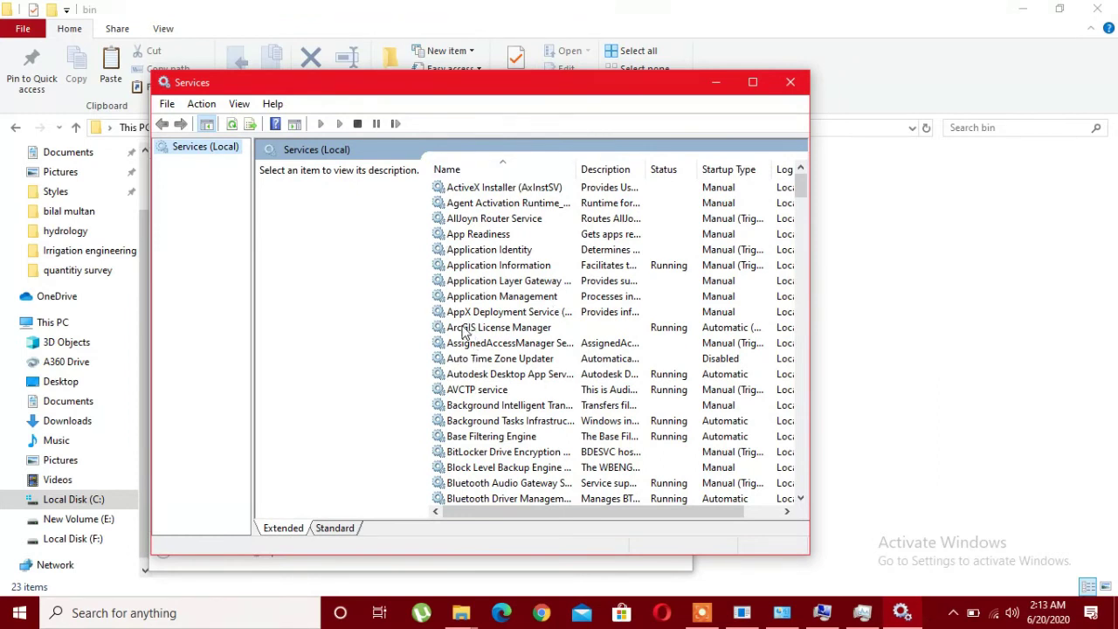
{"action": "left_click", "coordinate": [464, 328]}
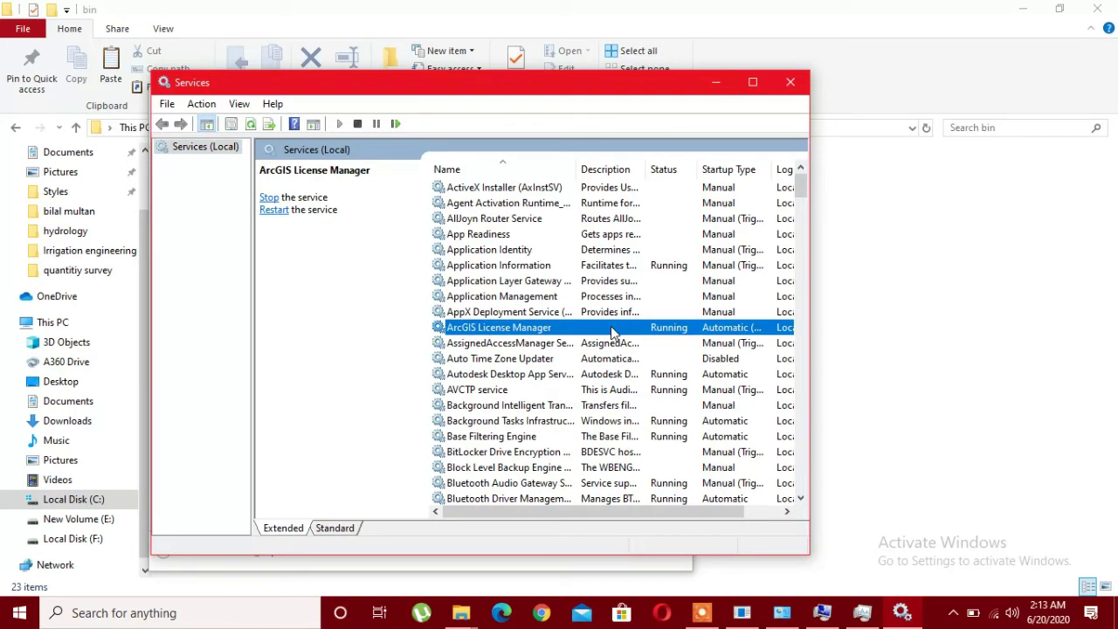
{"action": "left_click", "coordinate": [269, 199]}
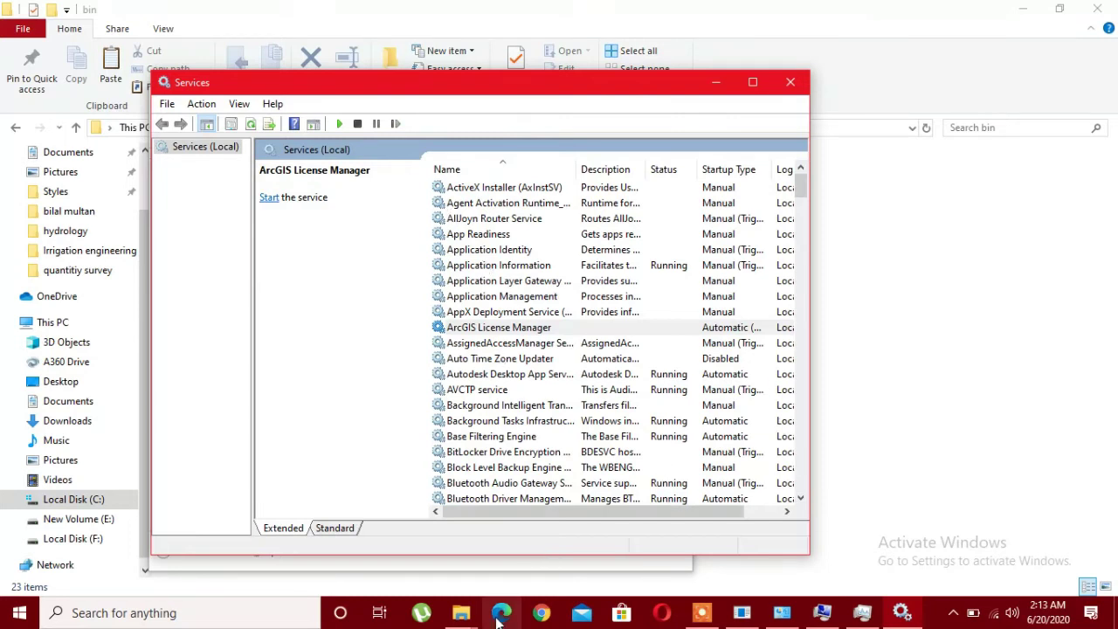
Step: Retry the interrupted file replacement in the bin folder and grant administrator permission again
{"action": "mouse_move", "coordinate": [461, 612]}
{"action": "left_click", "coordinate": [568, 542]}
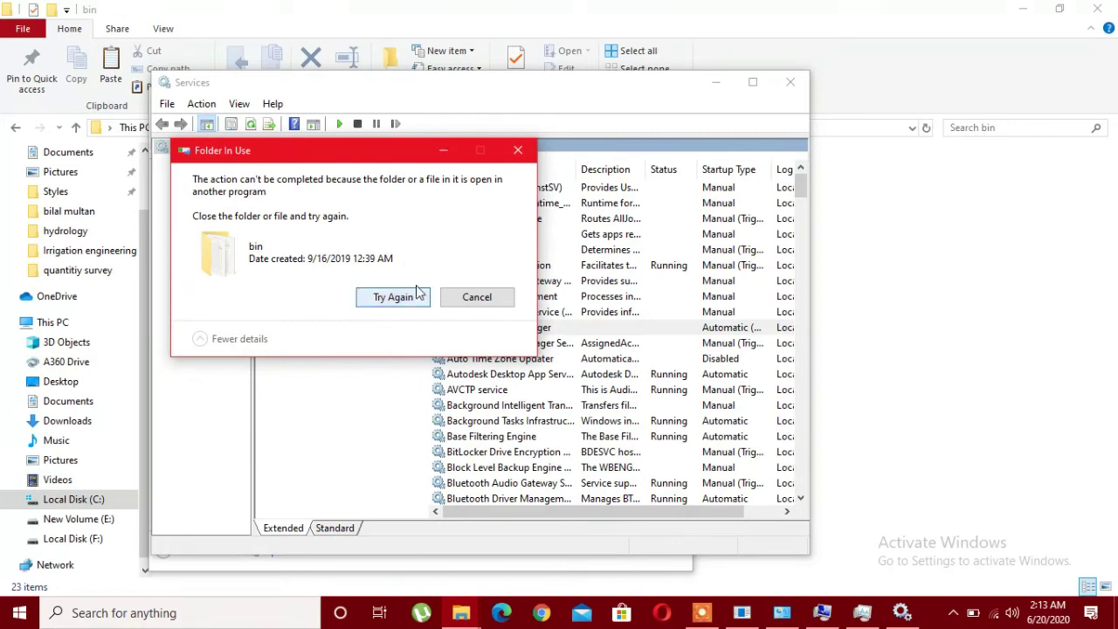
{"action": "left_click", "coordinate": [392, 301]}
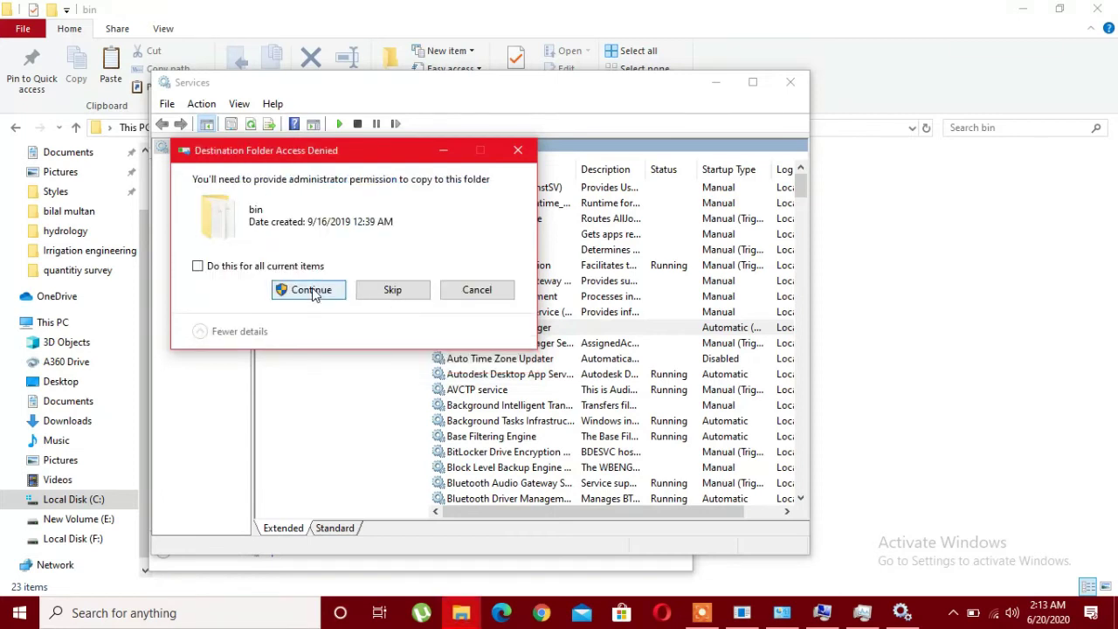
{"action": "left_click", "coordinate": [311, 290]}
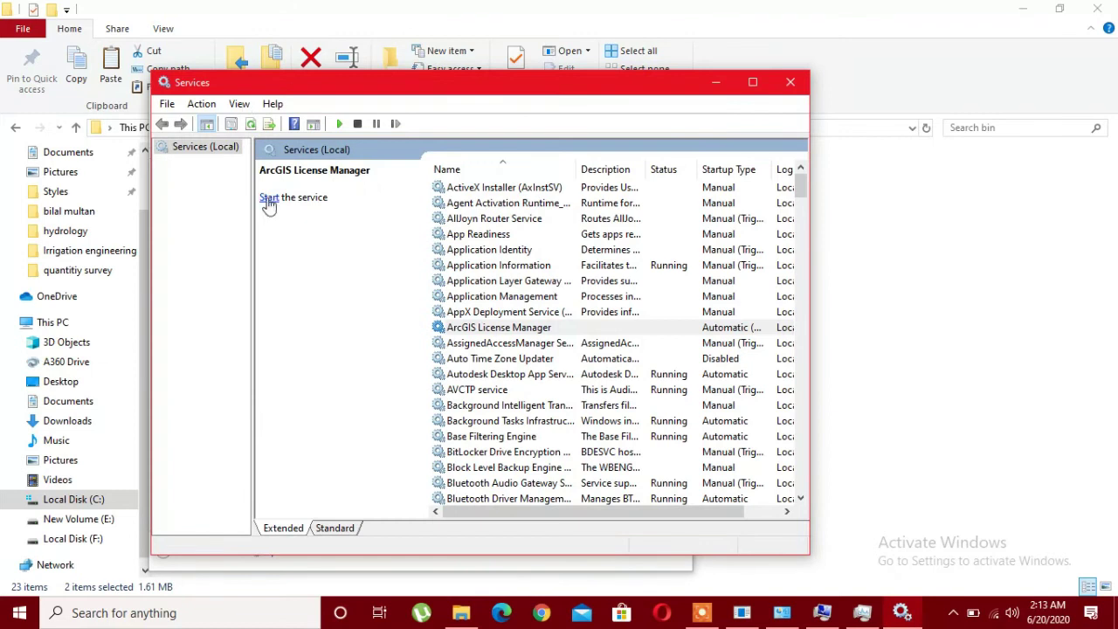
Step: Start the ArcGIS License Manager service and close the Services console and Task Manager
{"action": "left_click", "coordinate": [269, 199]}
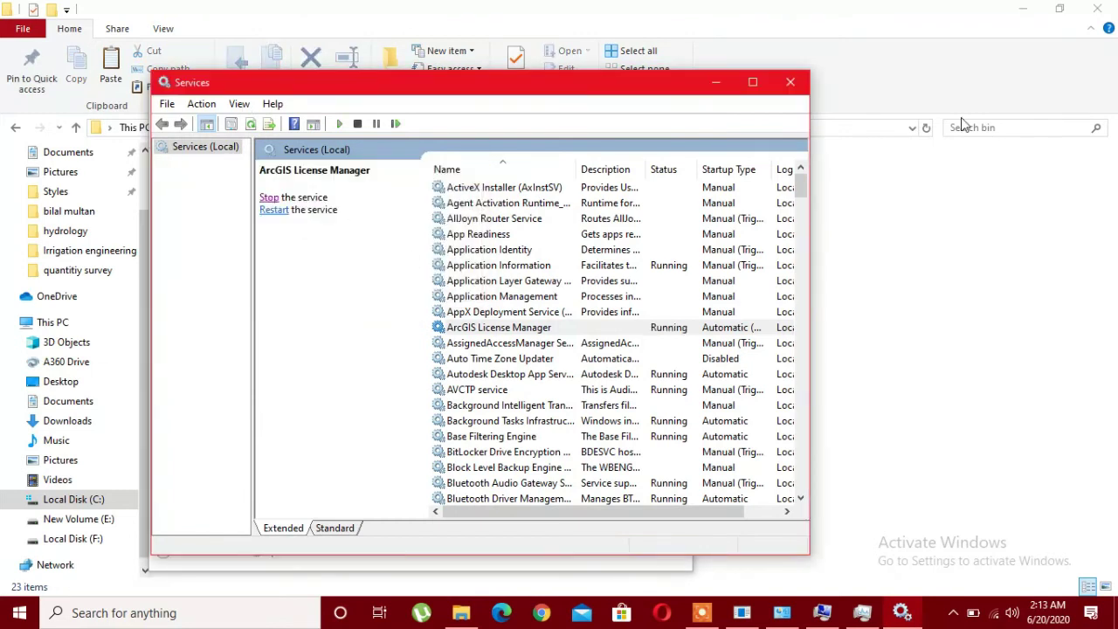
{"action": "left_click", "coordinate": [790, 85]}
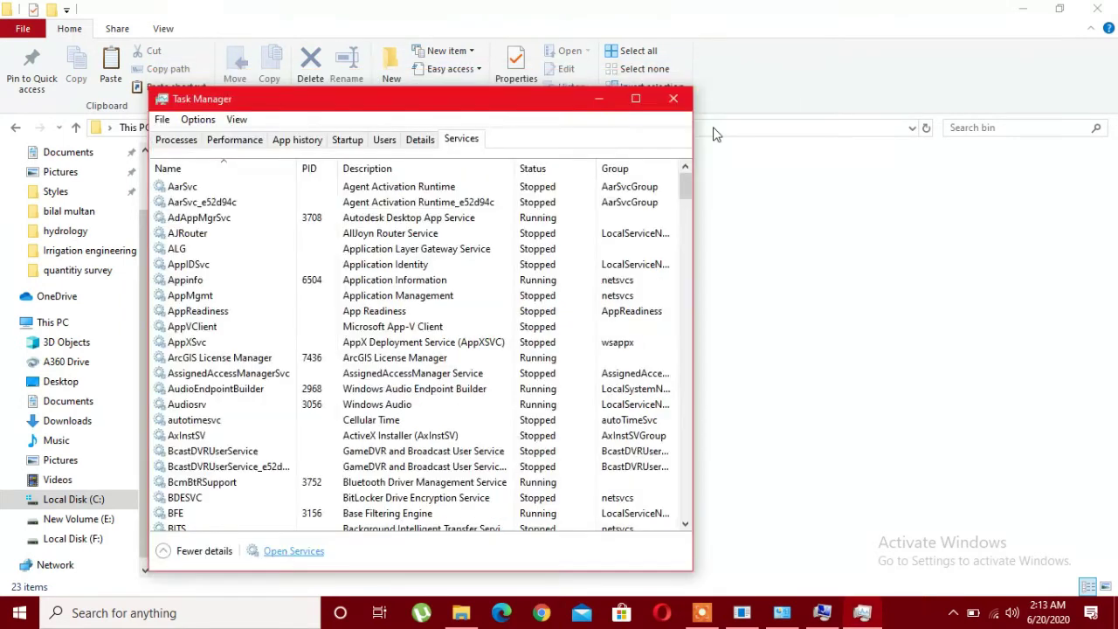
{"action": "left_click", "coordinate": [673, 100]}
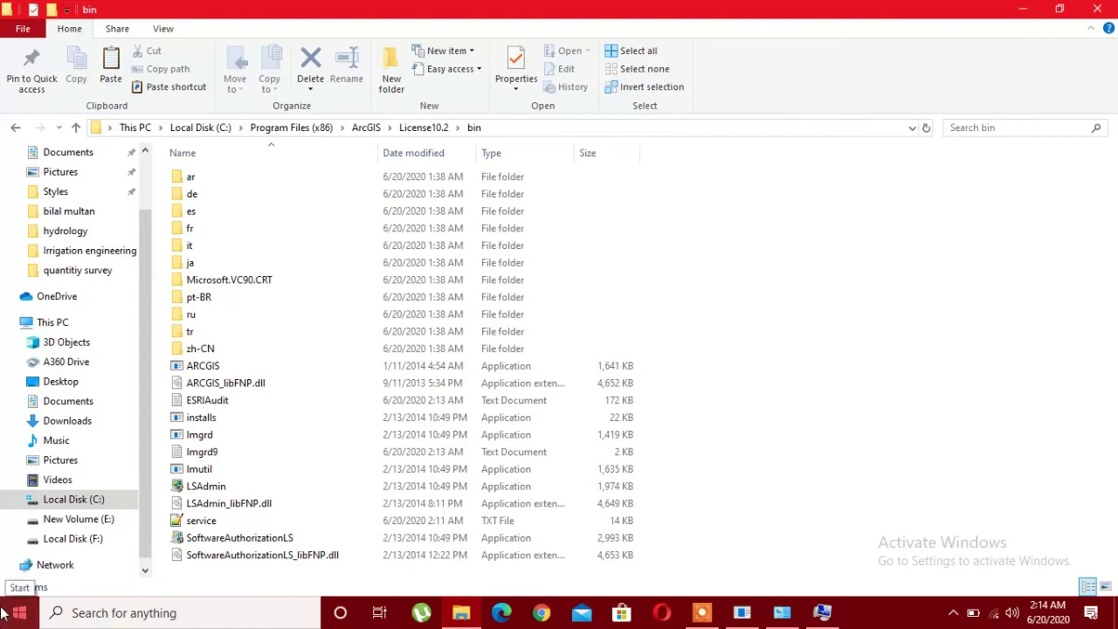
Step: Search Windows for "arcgis admi" and open ArcGIS Administrator
{"action": "left_click", "coordinate": [20, 617]}
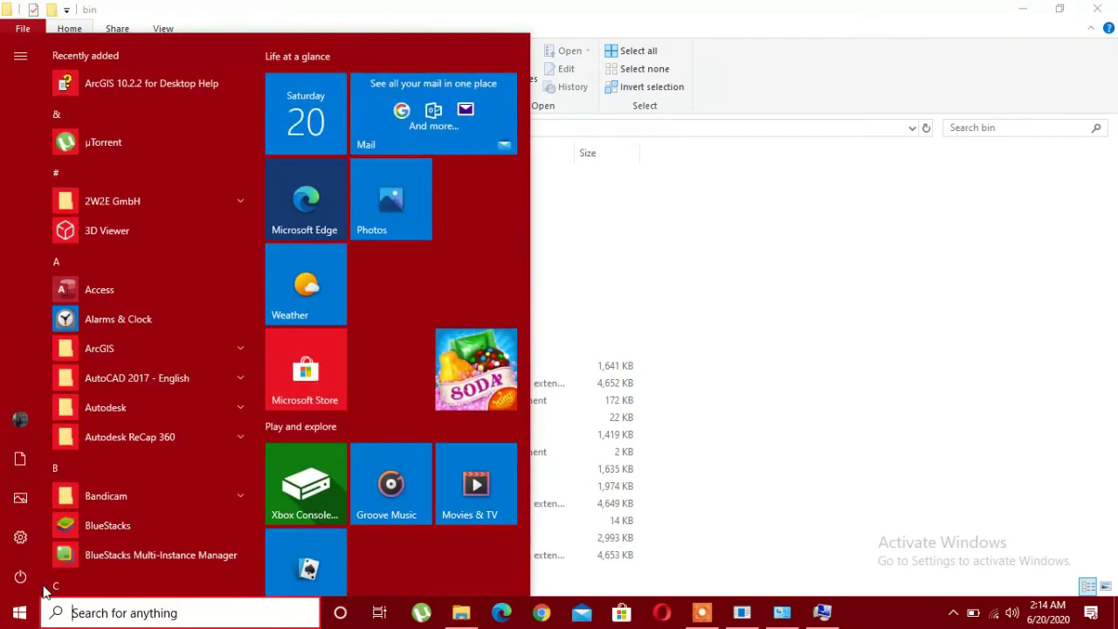
{"action": "type", "text": "arc"}
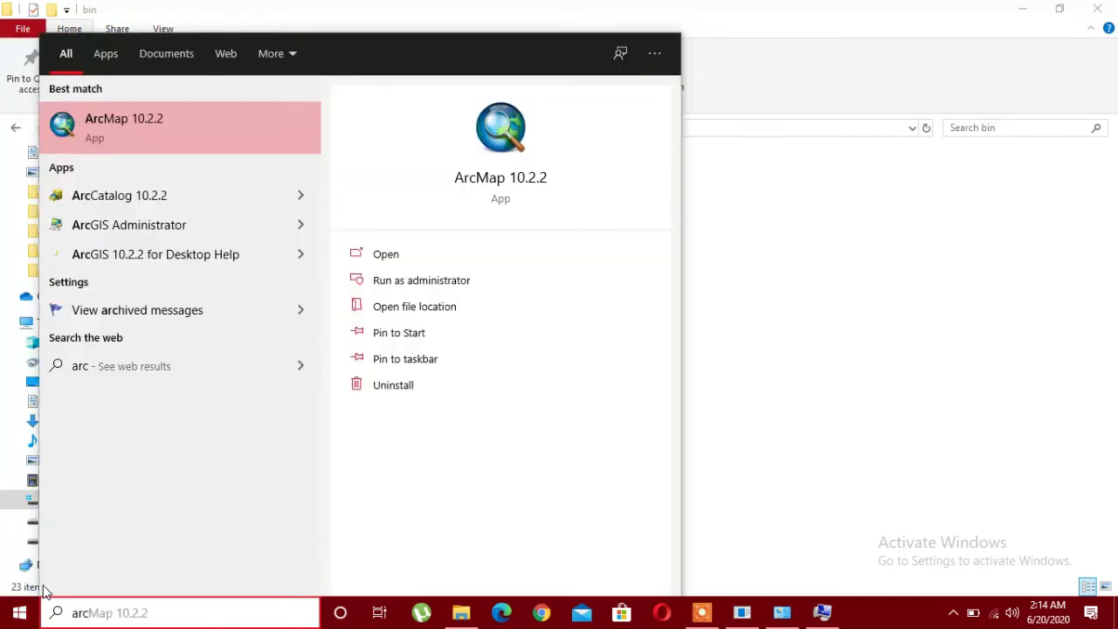
{"action": "type", "text": "gis "}
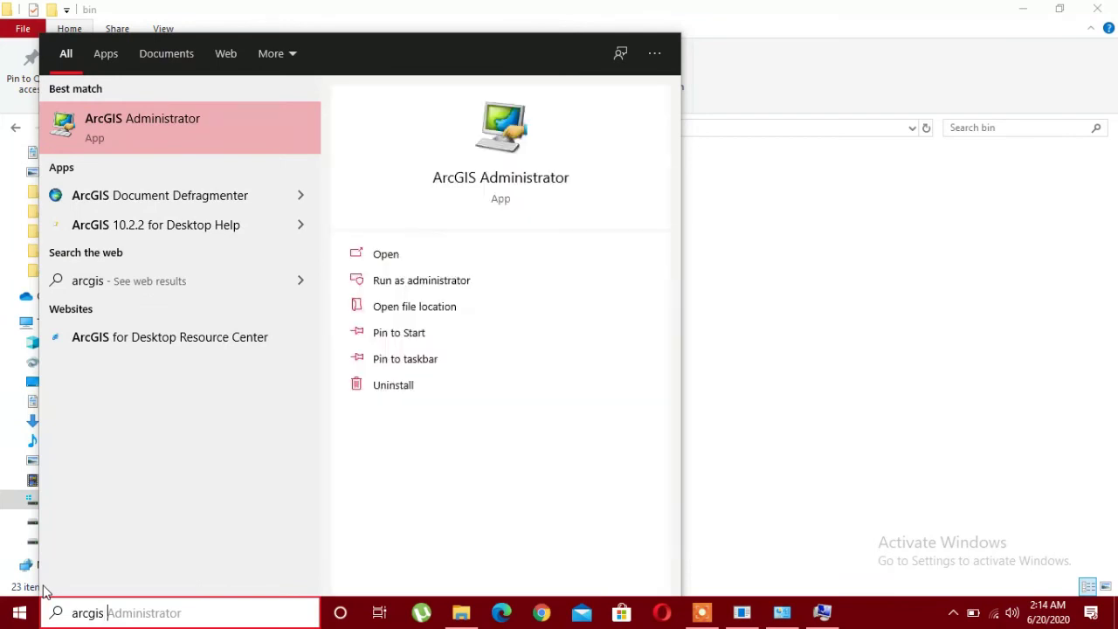
{"action": "type", "text": "admi"}
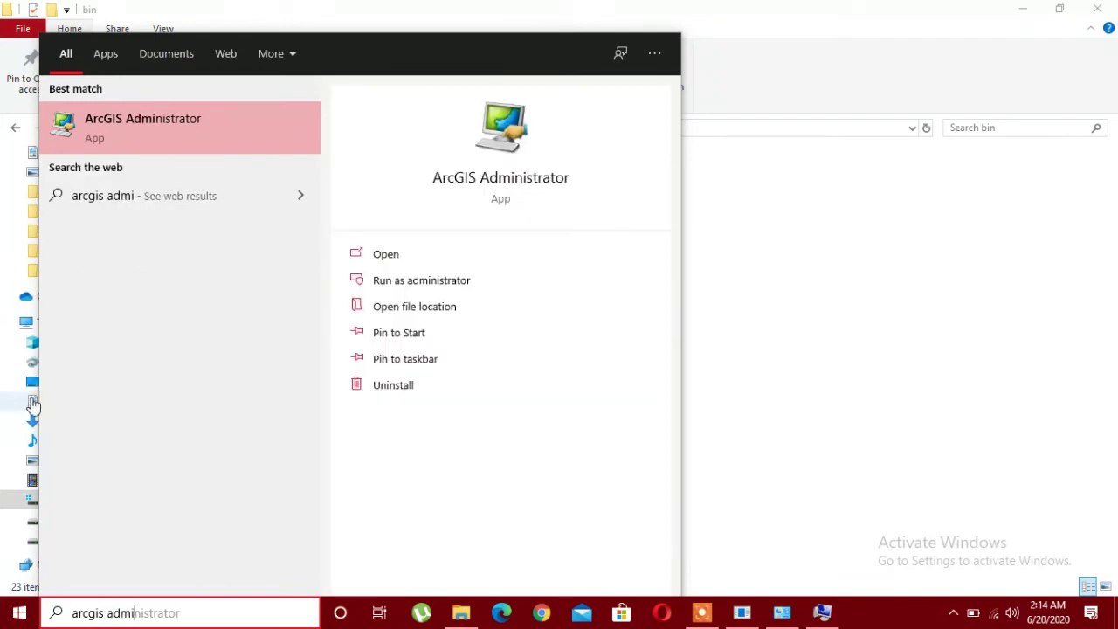
{"action": "left_click", "coordinate": [103, 136]}
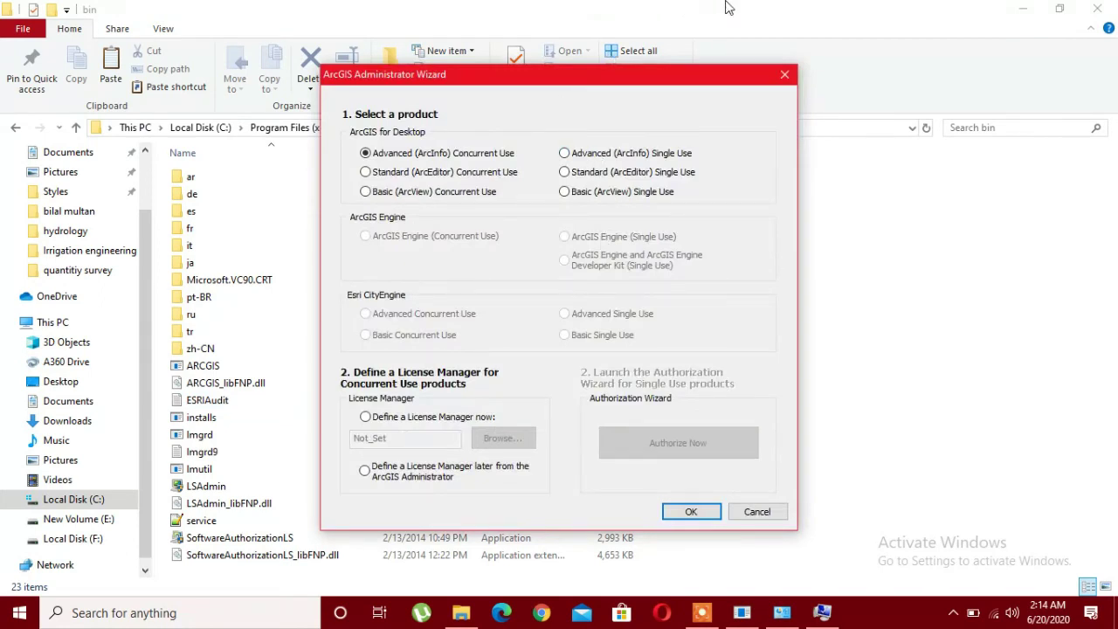
Step: Choose to define a License Manager now in the ArcGIS Administrator Wizard and copy the full computer name from System Properties
{"action": "left_click", "coordinate": [389, 426]}
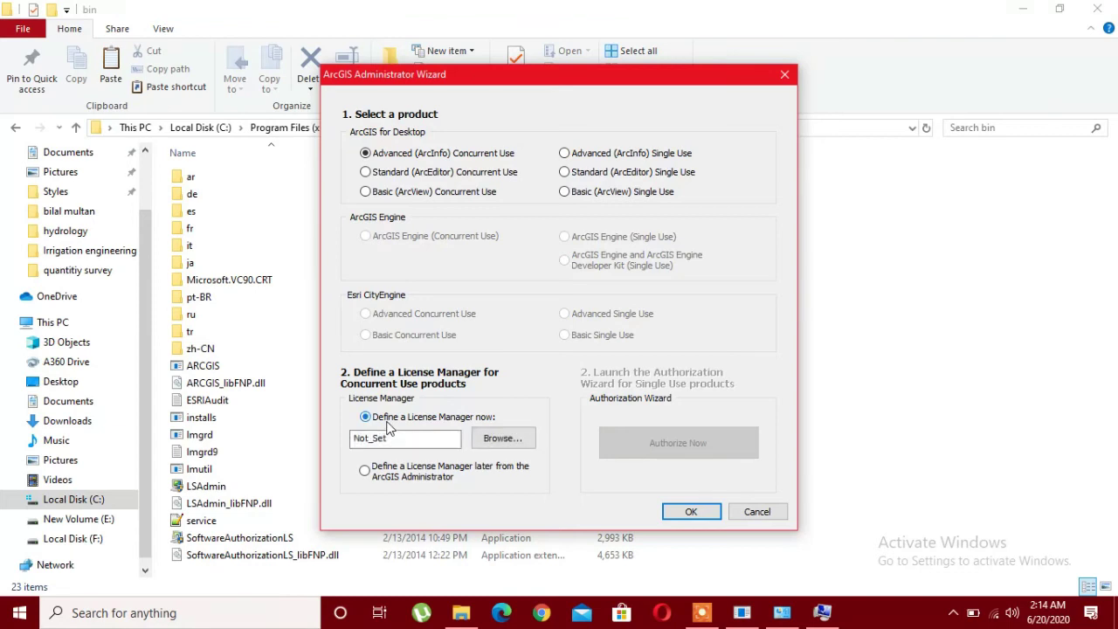
{"action": "left_click_drag", "start_coordinate": [414, 440], "coordinate": [303, 441]}
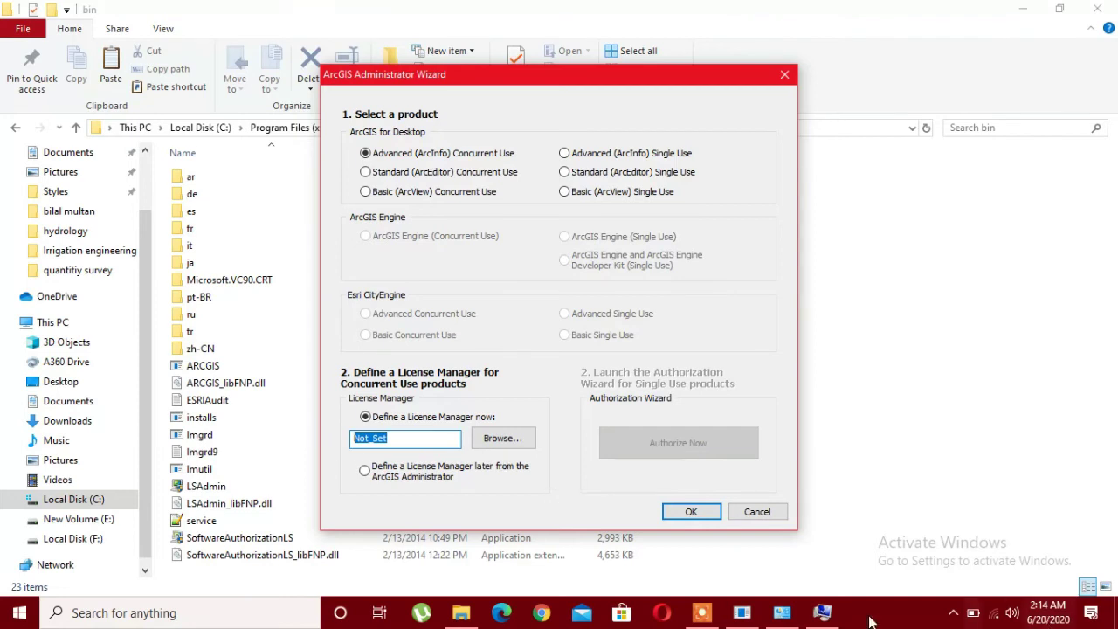
{"action": "left_click", "coordinate": [782, 612]}
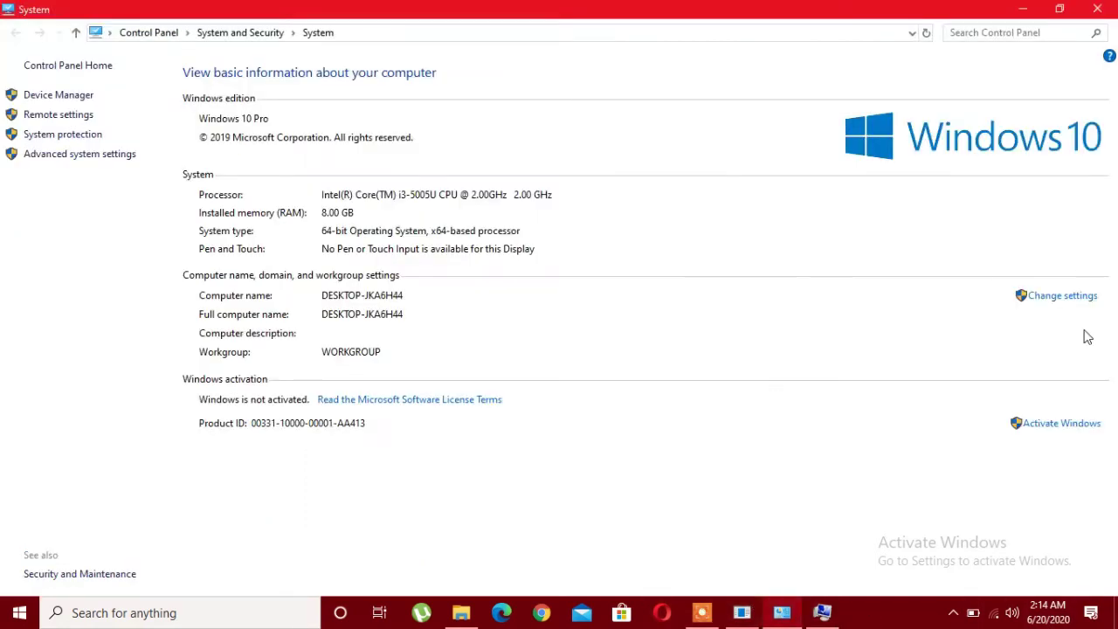
{"action": "left_click", "coordinate": [821, 613]}
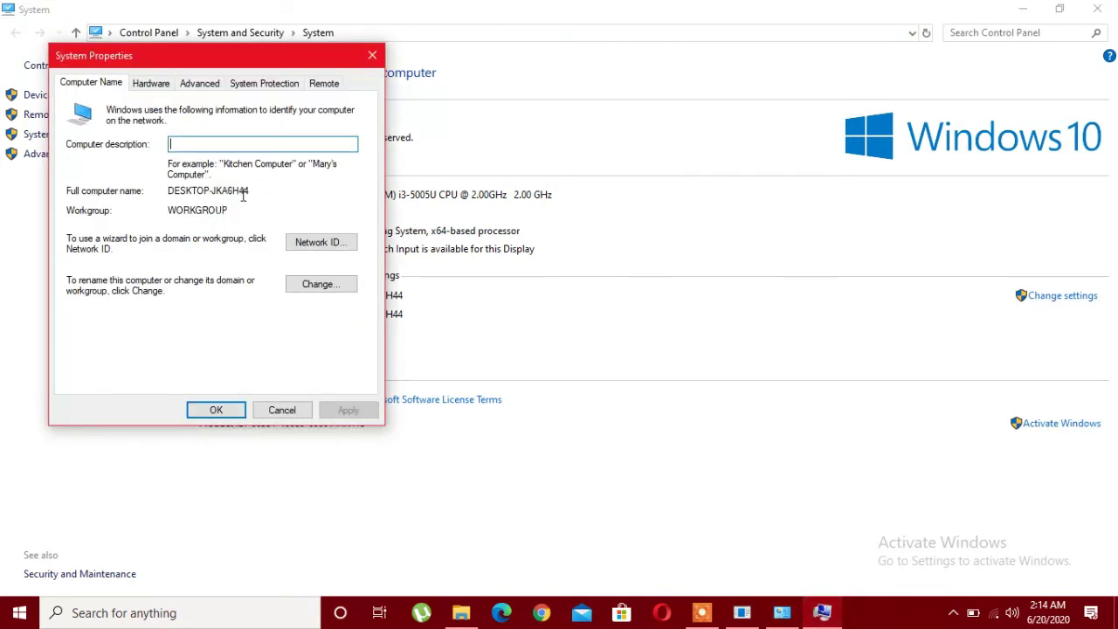
{"action": "left_click_drag", "start_coordinate": [254, 190], "coordinate": [163, 191]}
{"action": "right_click", "coordinate": [179, 189]}
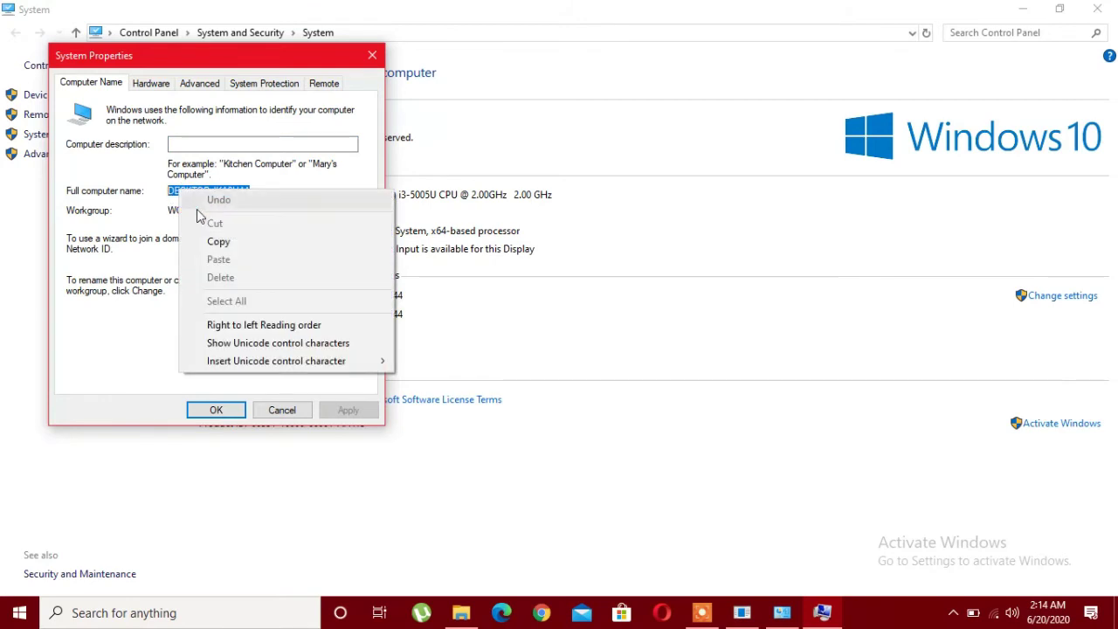
{"action": "left_click", "coordinate": [219, 242]}
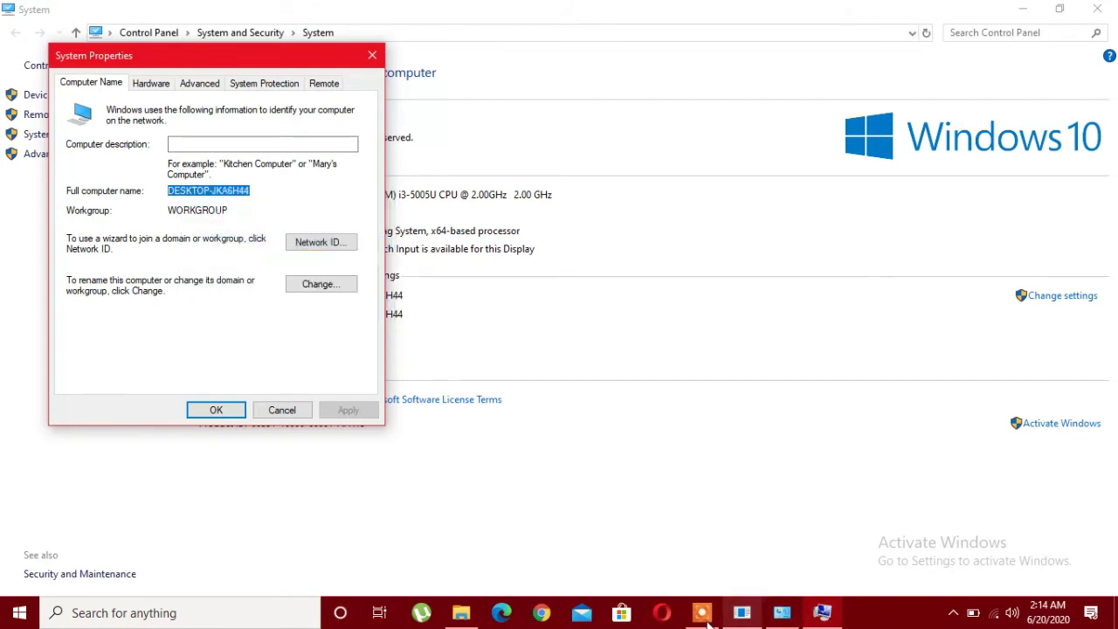
Step: Decline the Notepad++ update and bring the ArcGIS Administrator Wizard back to the front
{"action": "left_click", "coordinate": [748, 616]}
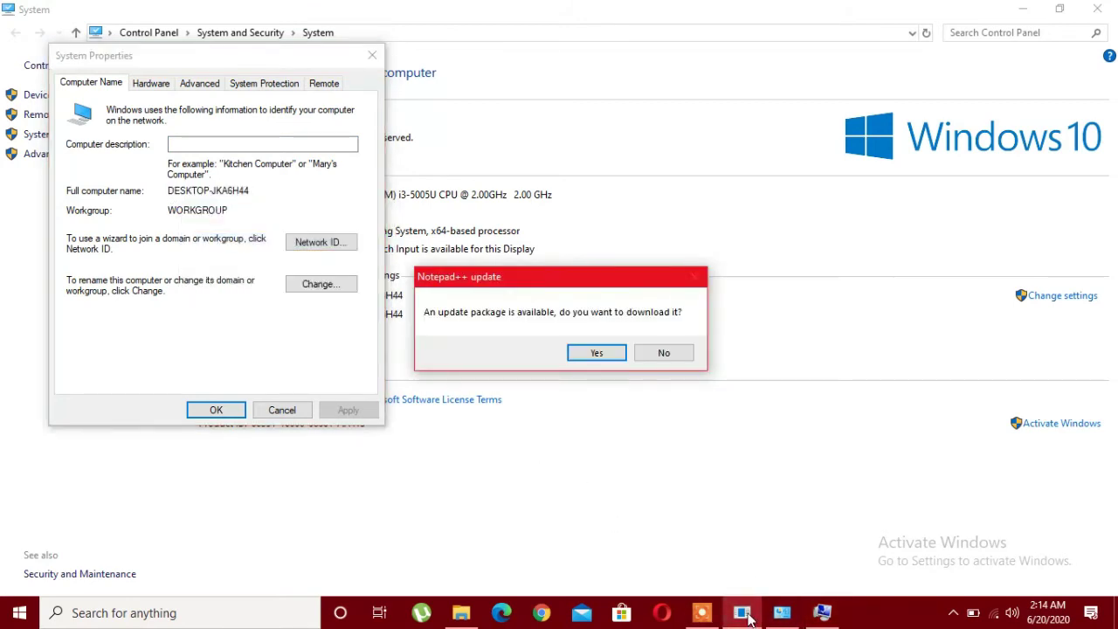
{"action": "left_click", "coordinate": [674, 352]}
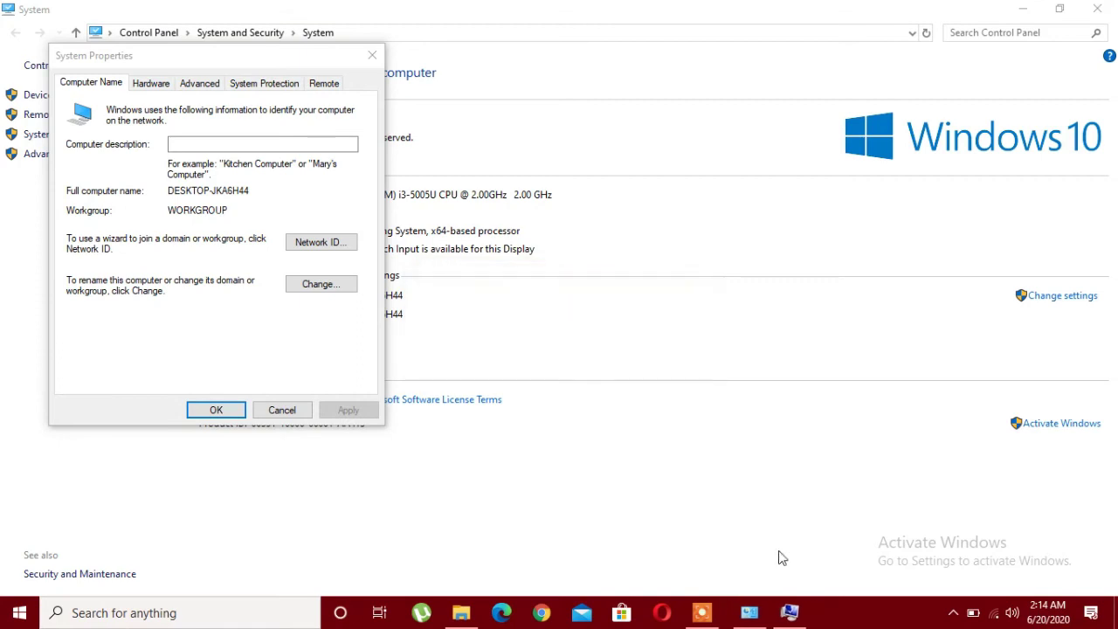
{"action": "left_click", "coordinate": [780, 616]}
{"action": "left_click", "coordinate": [780, 616]}
{"action": "left_click", "coordinate": [742, 614]}
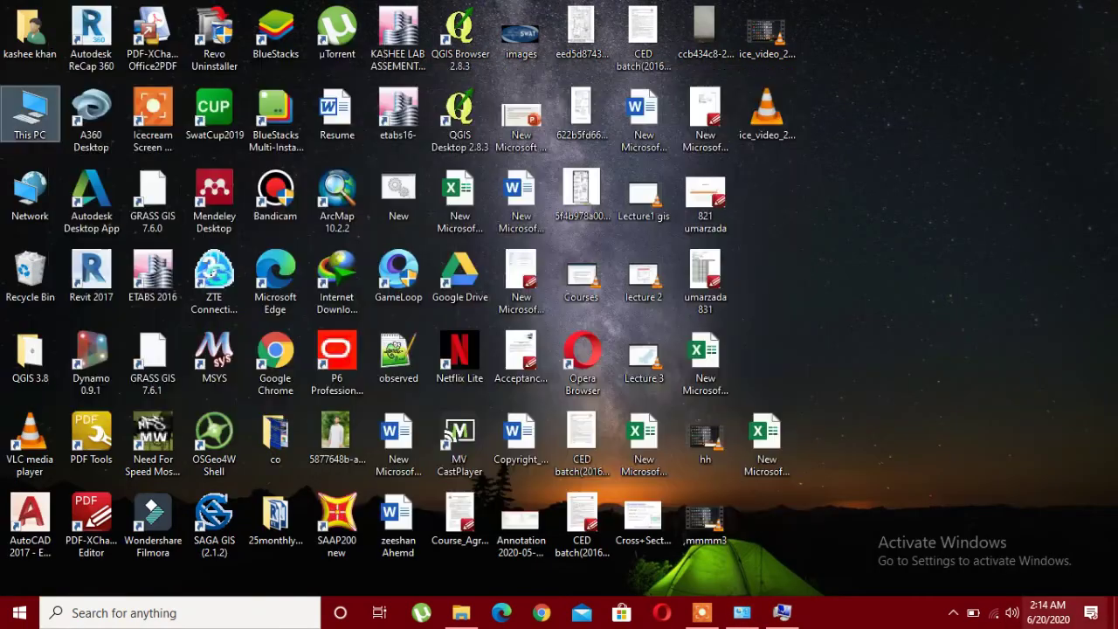
{"action": "left_click", "coordinate": [742, 615]}
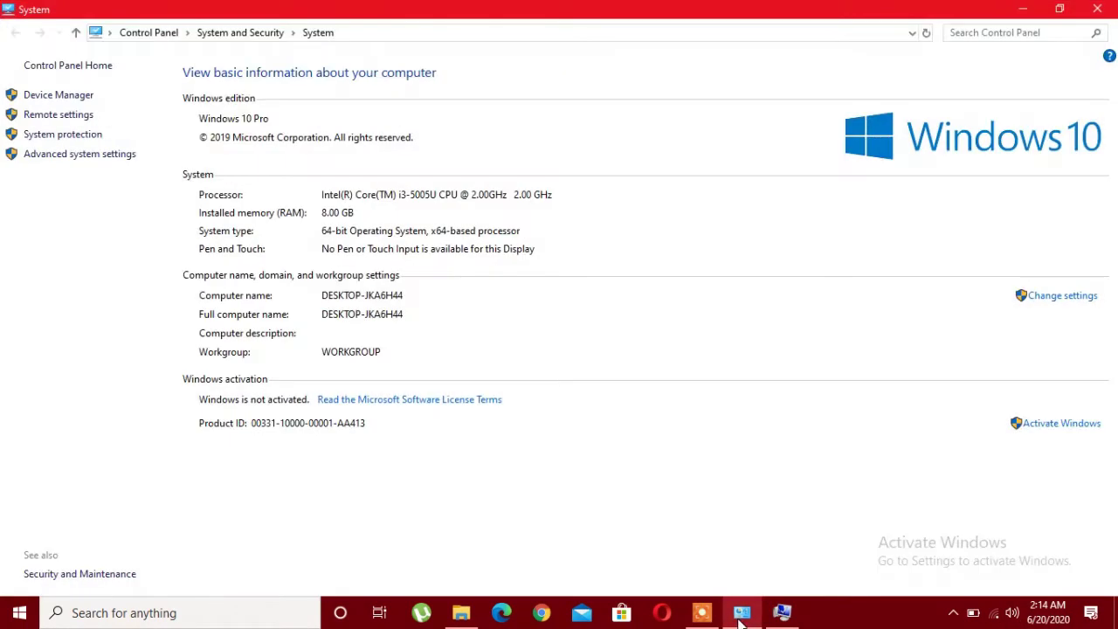
{"action": "left_click", "coordinate": [461, 611]}
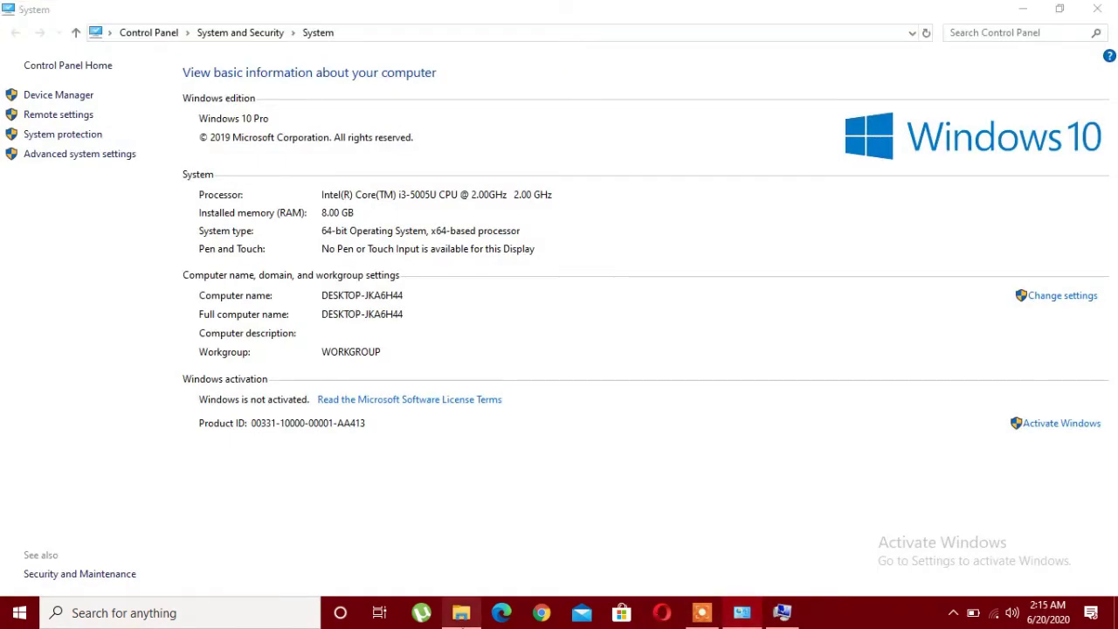
{"action": "left_click", "coordinate": [755, 619]}
{"action": "left_click", "coordinate": [790, 618]}
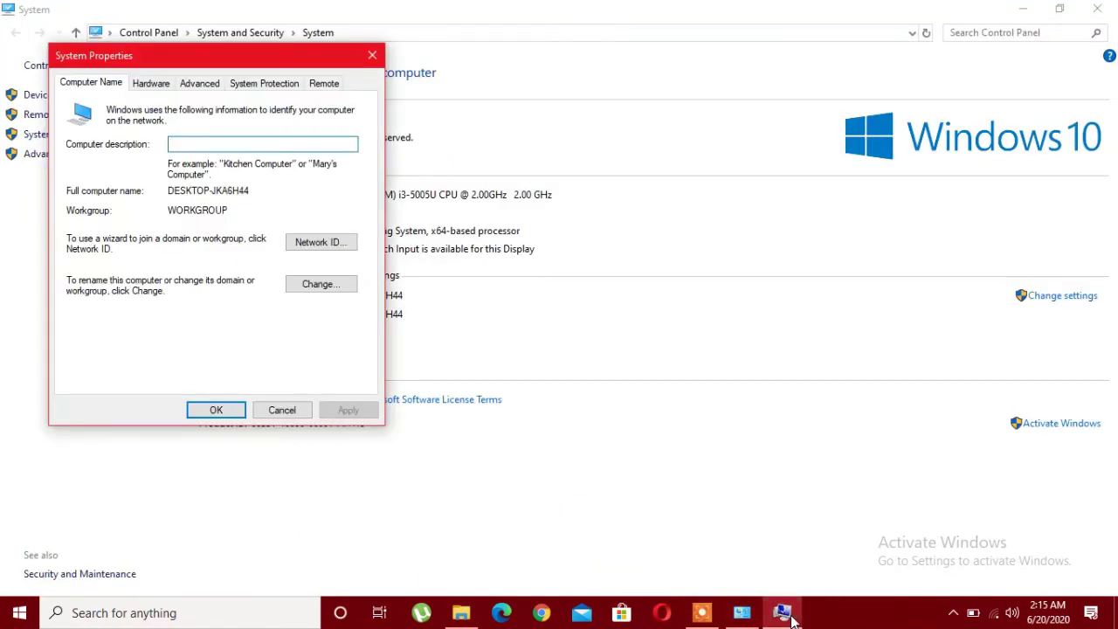
{"action": "mouse_move", "coordinate": [722, 620]}
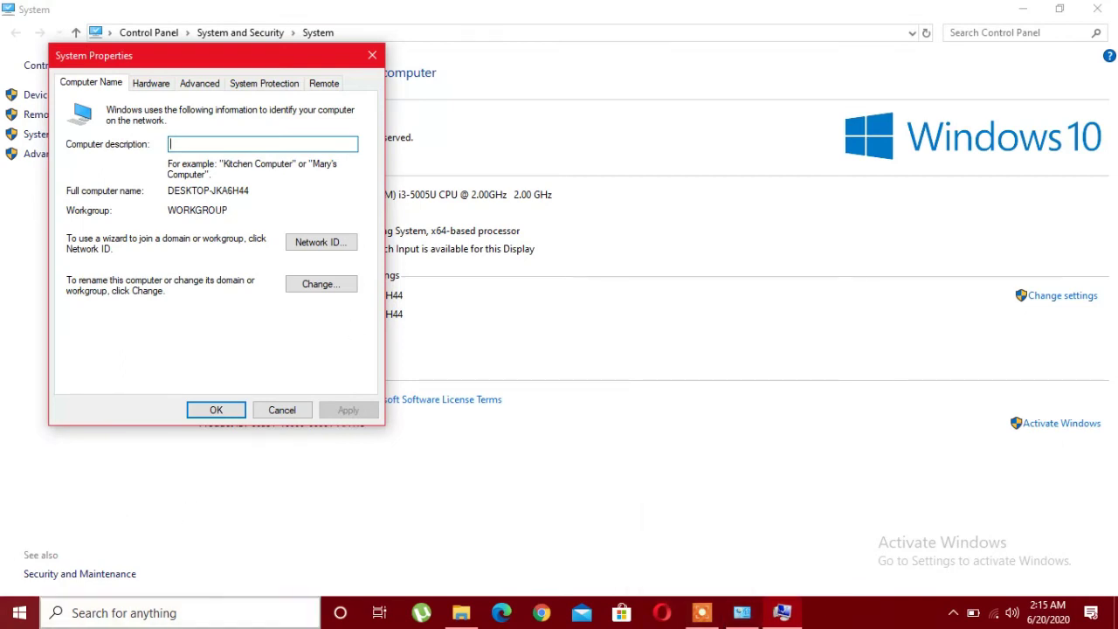
{"action": "key", "text": "super+d"}
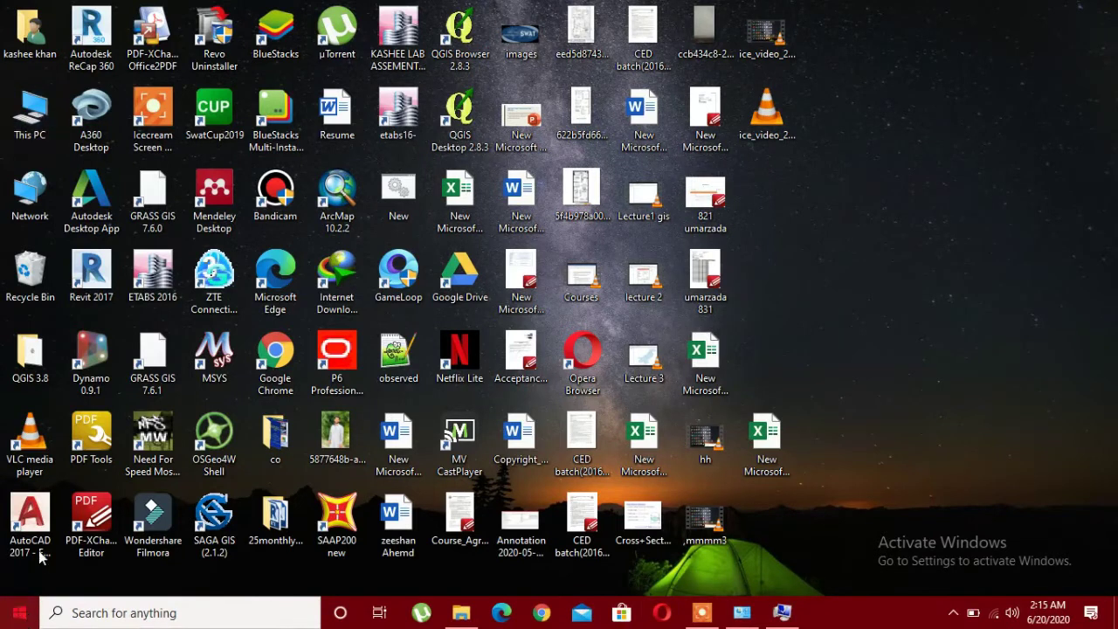
{"action": "key", "text": "super"}
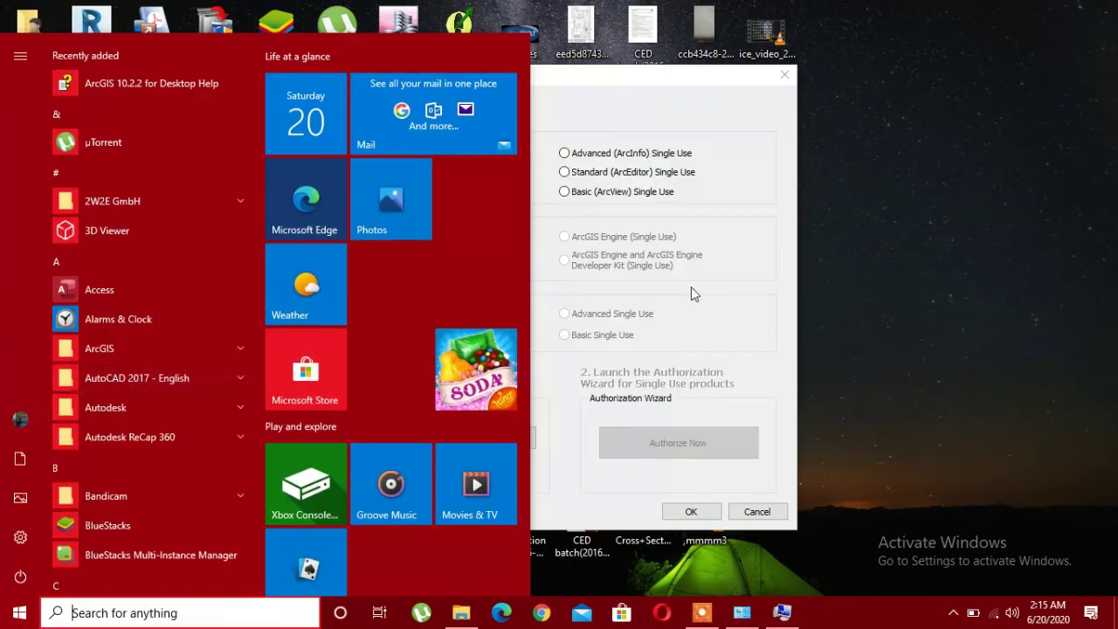
{"action": "left_click", "coordinate": [597, 304]}
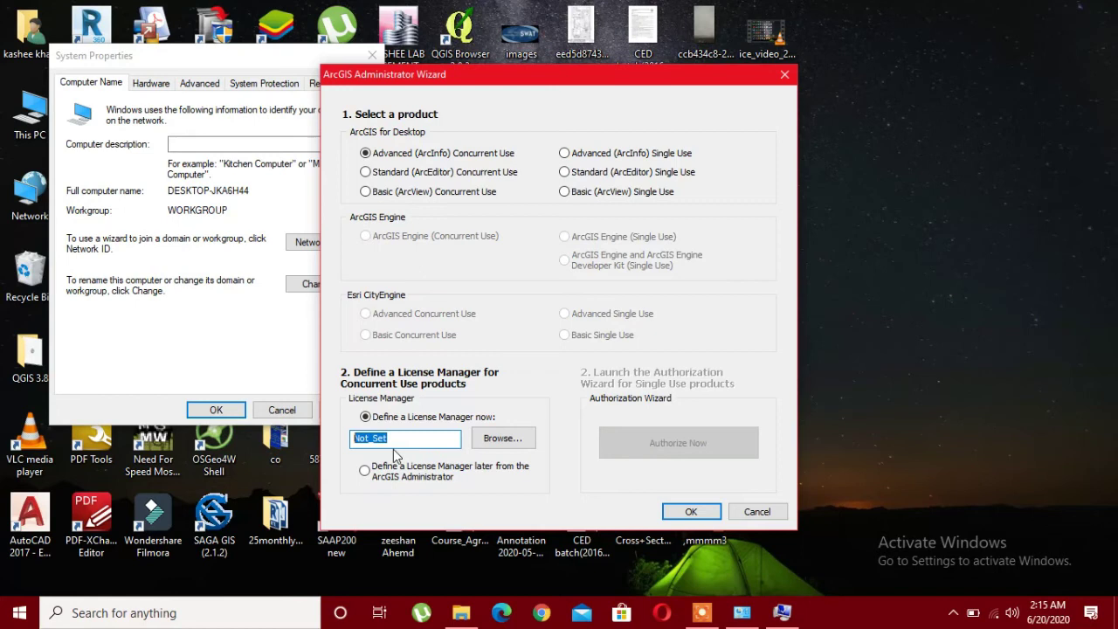
Step: Replace the Not_Set License Manager entry with the copied computer name DESKTOP-JKA6H44 and confirm the wizard
{"action": "left_click", "coordinate": [400, 446]}
{"action": "left_click_drag", "start_coordinate": [400, 445], "coordinate": [346, 444]}
{"action": "right_click", "coordinate": [370, 437]}
{"action": "left_click", "coordinate": [426, 282]}
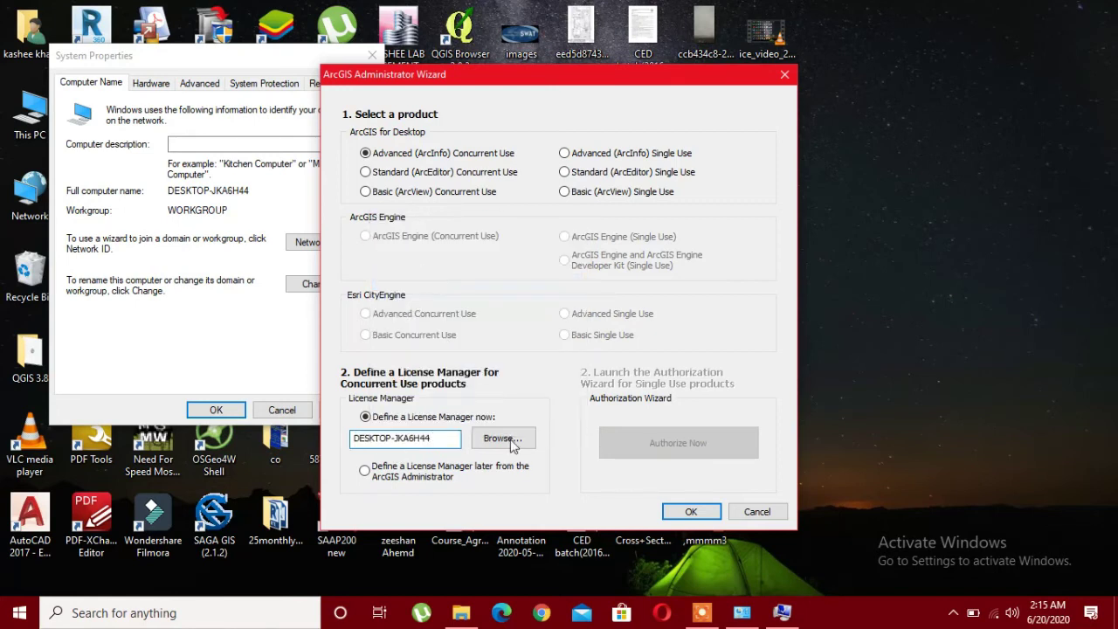
{"action": "left_click", "coordinate": [691, 513]}
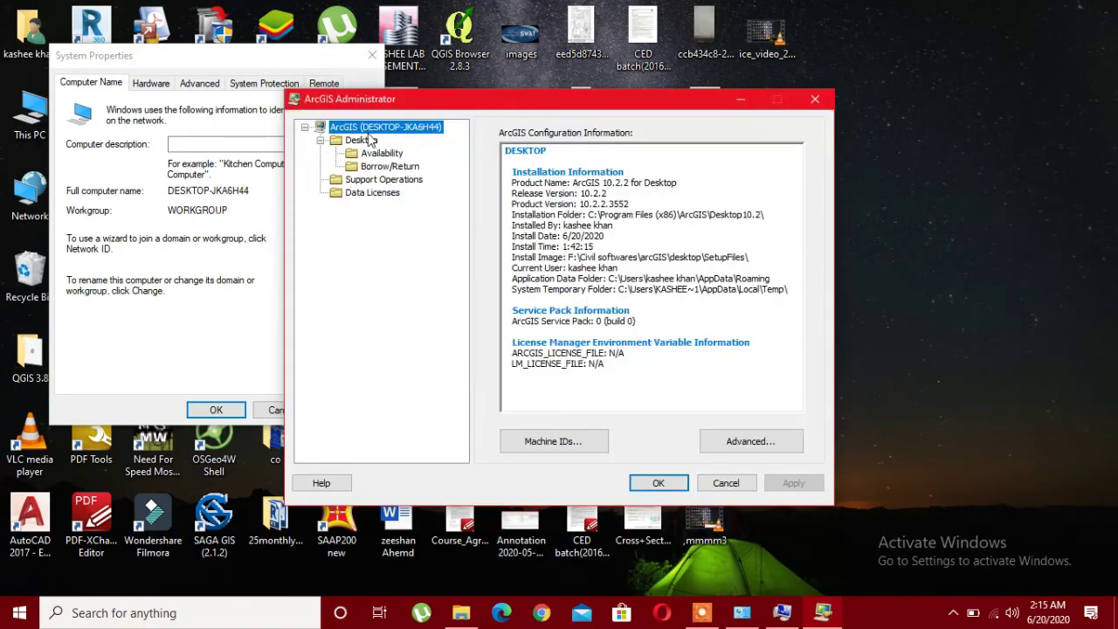
Step: Reconfirm the License Manager in the Desktop product settings, apply it, and close ArcGIS Administrator and System Properties
{"action": "left_click", "coordinate": [358, 142]}
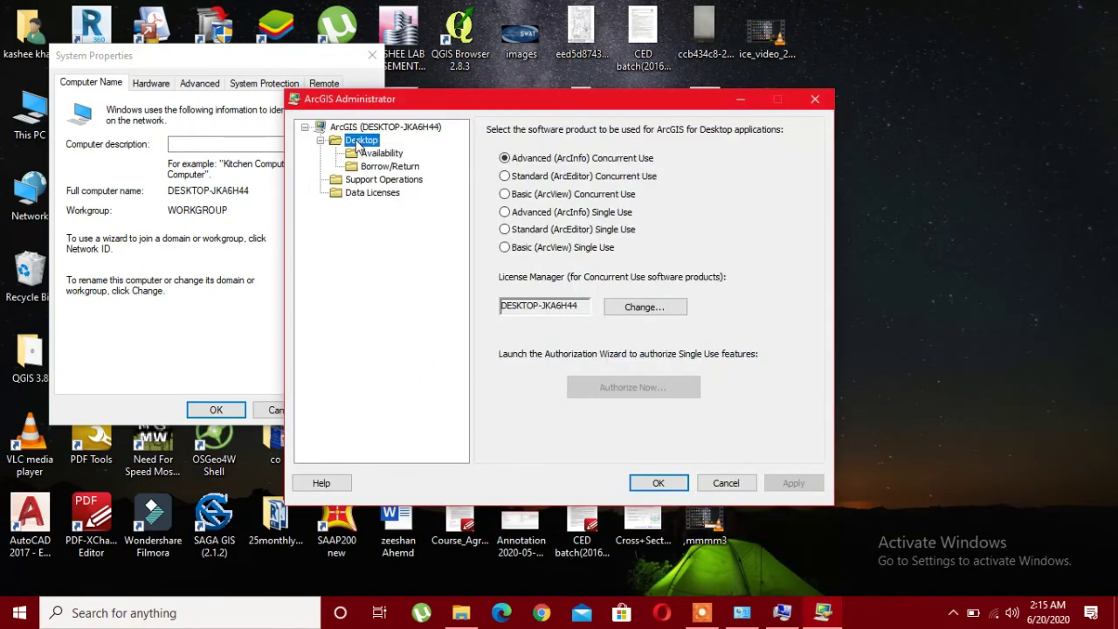
{"action": "left_click", "coordinate": [633, 306]}
{"action": "left_click", "coordinate": [550, 328]}
{"action": "left_click_drag", "start_coordinate": [551, 327], "coordinate": [509, 326]}
{"action": "left_click", "coordinate": [579, 360]}
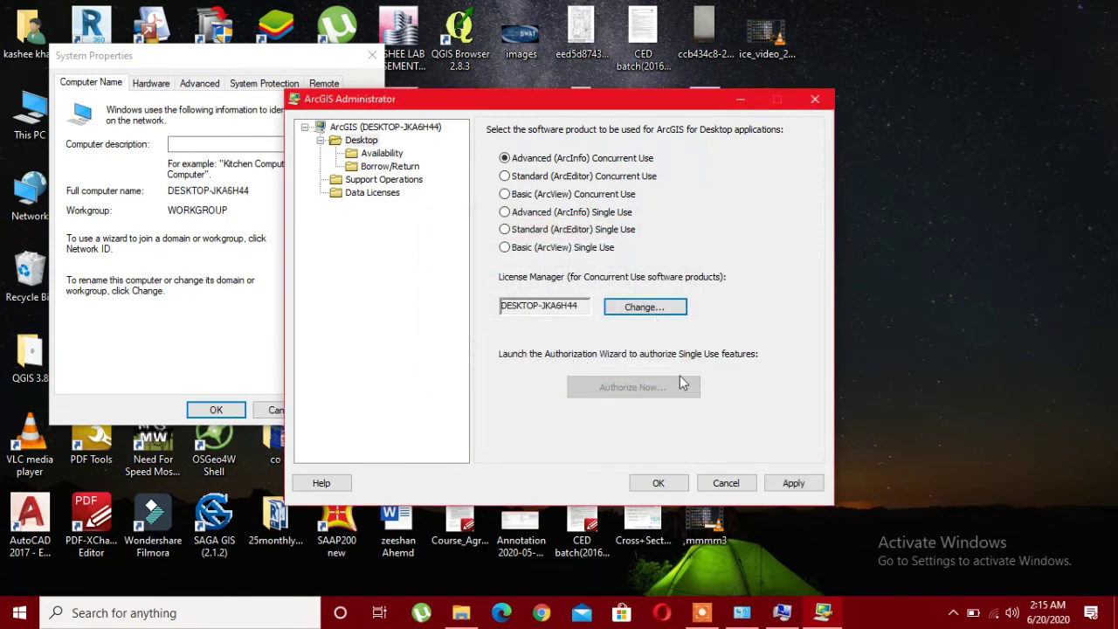
{"action": "left_click", "coordinate": [792, 486]}
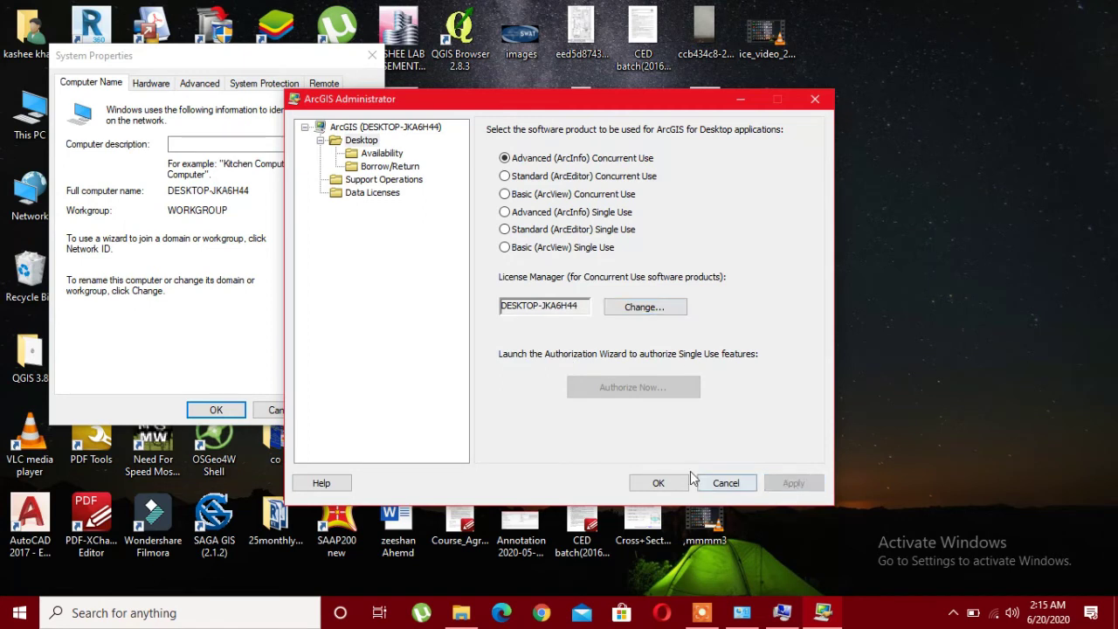
{"action": "left_click", "coordinate": [662, 483]}
{"action": "left_click", "coordinate": [281, 409]}
Step: In File Explorer, open C:\Program Files (x86)\ArcGIS\License10.2\bin and launch LSAdmin
{"action": "mouse_move", "coordinate": [462, 612]}
{"action": "left_click", "coordinate": [384, 562]}
{"action": "left_click", "coordinate": [194, 129]}
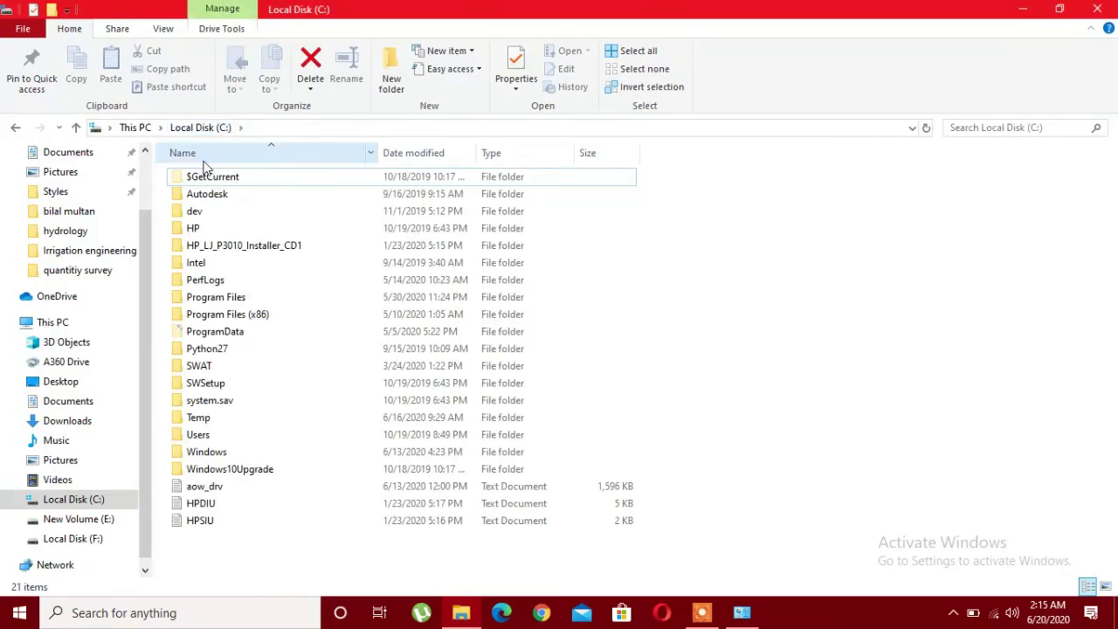
{"action": "double_click", "coordinate": [246, 322]}
{"action": "left_click", "coordinate": [222, 212]}
{"action": "double_click", "coordinate": [222, 213]}
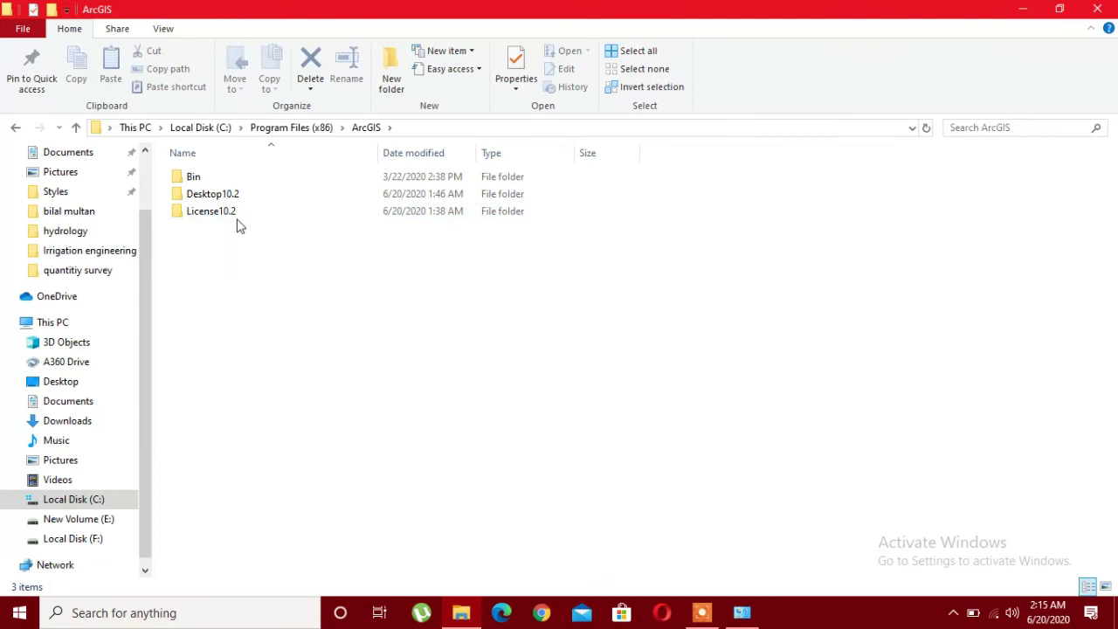
{"action": "left_click", "coordinate": [240, 216]}
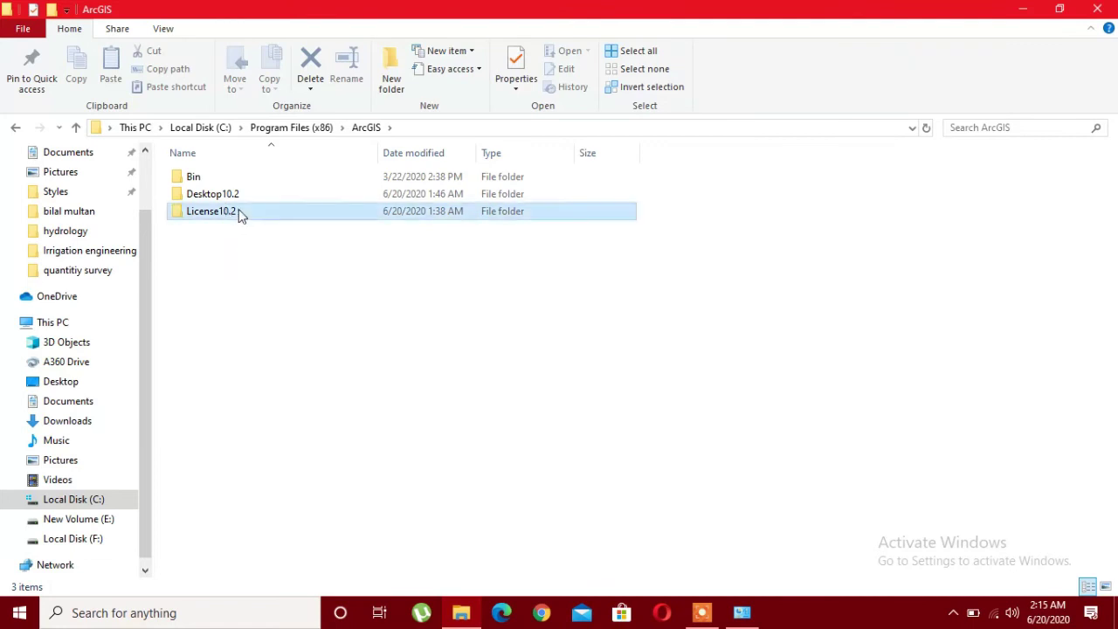
{"action": "double_click", "coordinate": [240, 216]}
{"action": "left_click", "coordinate": [197, 177]}
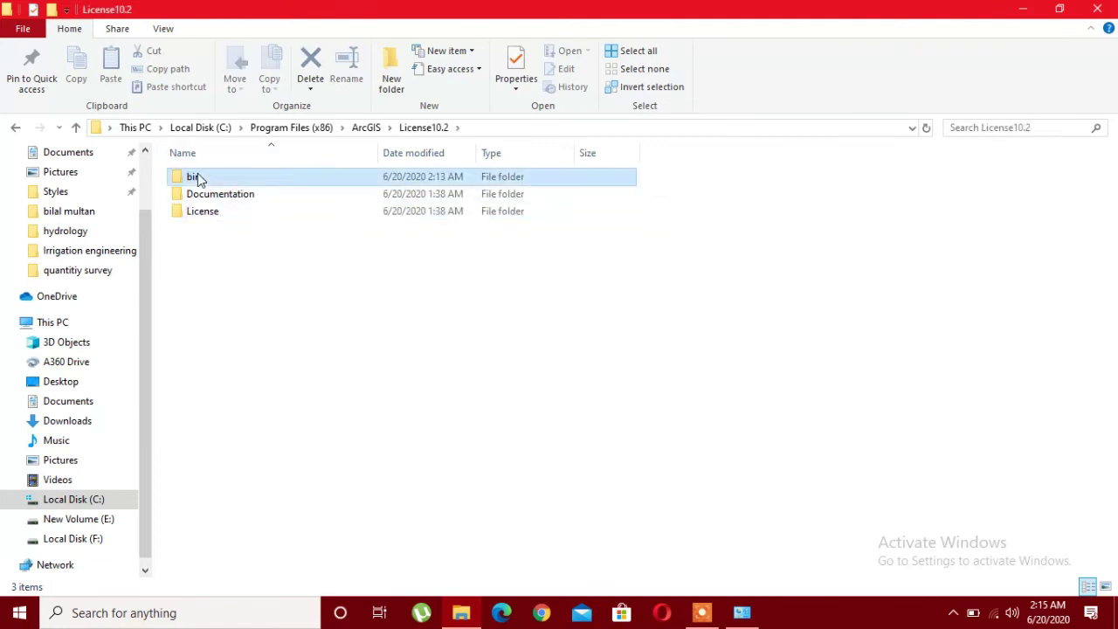
{"action": "double_click", "coordinate": [198, 176]}
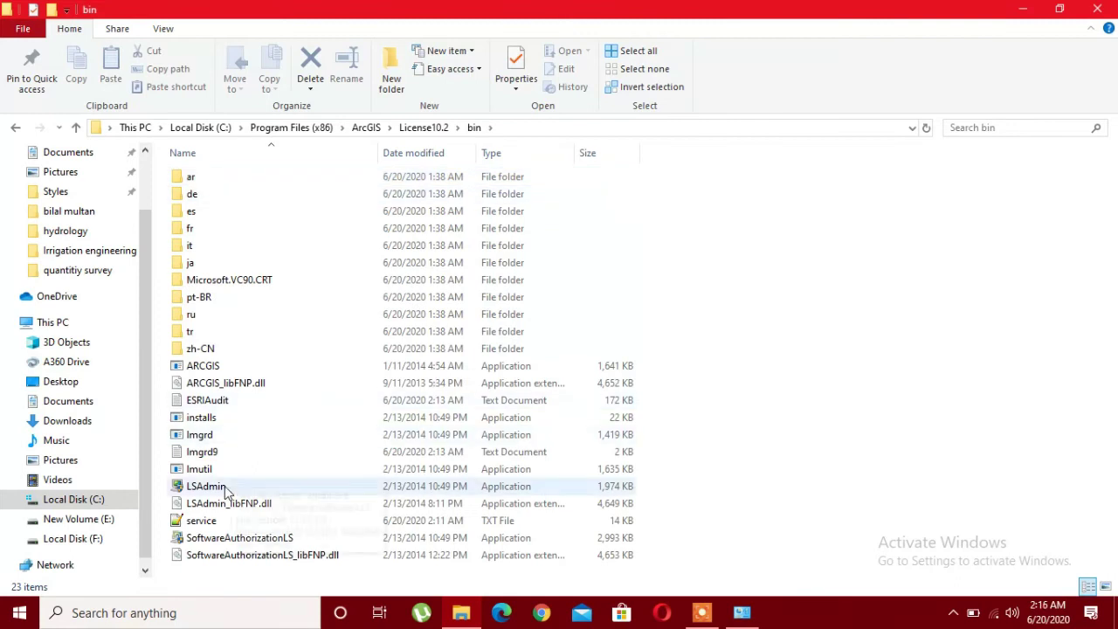
{"action": "double_click", "coordinate": [223, 490]}
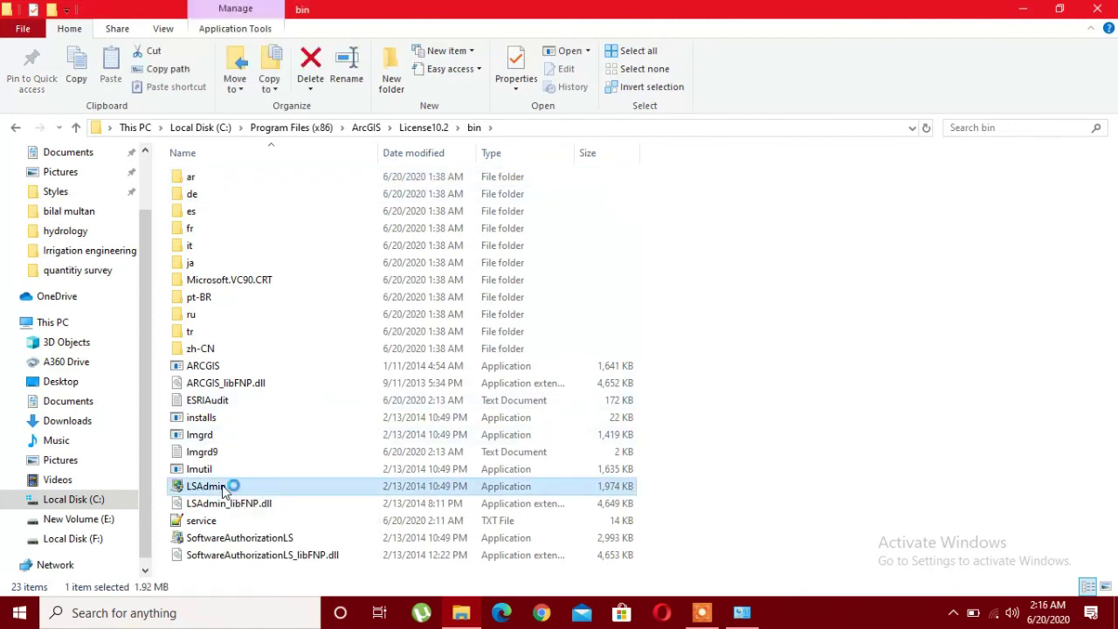
{"action": "left_click", "coordinate": [529, 422]}
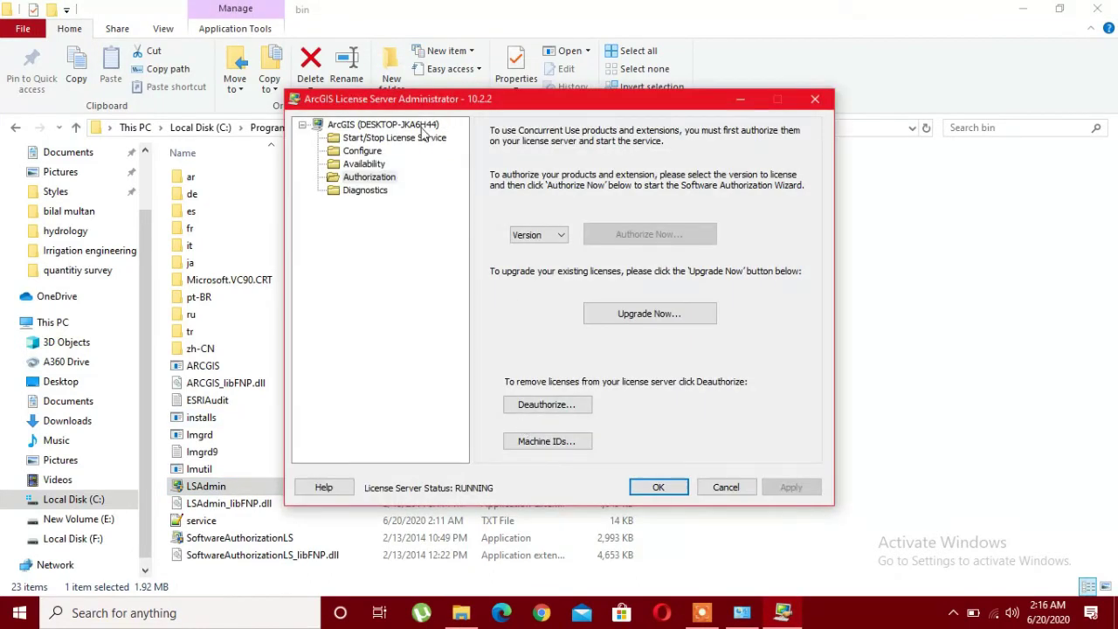
Step: Re-read the licenses for the license service and close ArcGIS License Server Administrator
{"action": "left_click", "coordinate": [394, 140]}
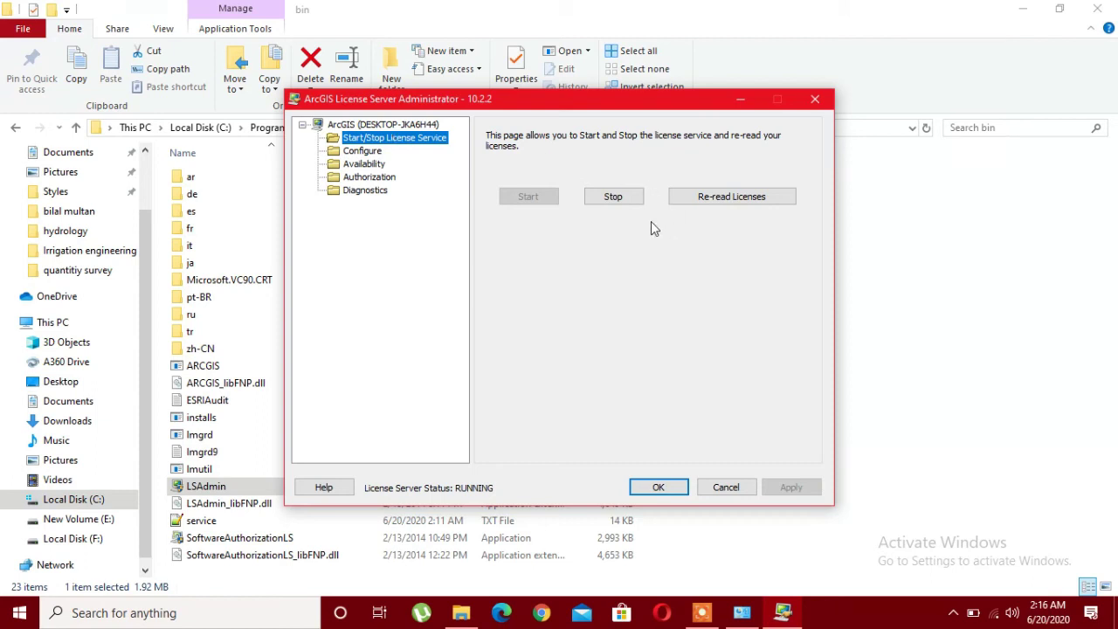
{"action": "left_click", "coordinate": [709, 199]}
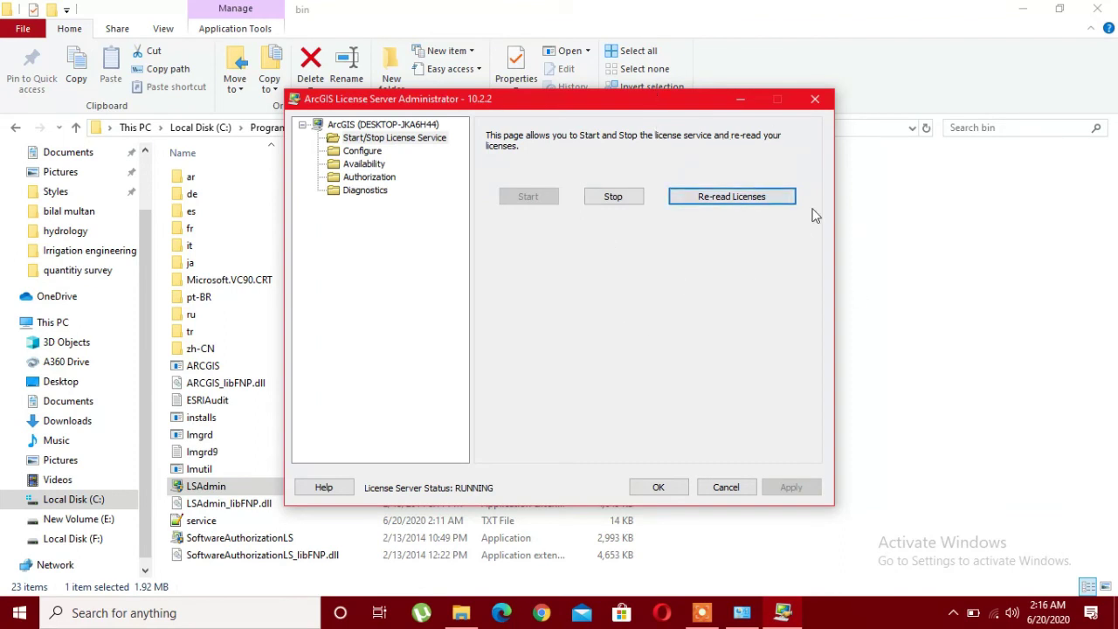
{"action": "left_click", "coordinate": [678, 487]}
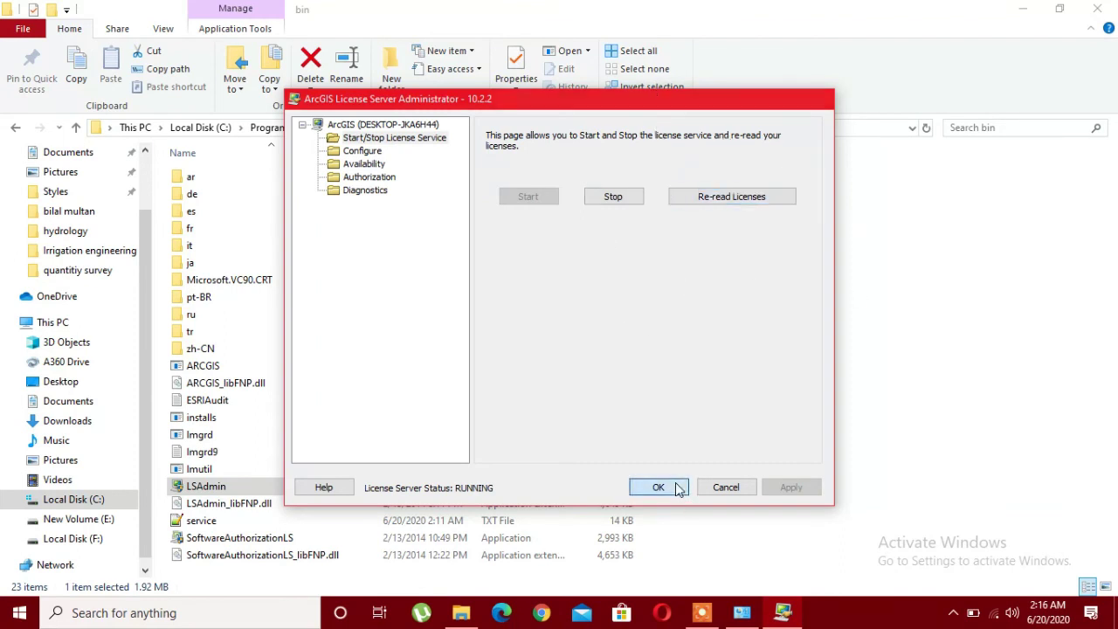
Step: Search Windows for "arcma" and open ArcMap 10.2.2
{"action": "left_click", "coordinate": [20, 612]}
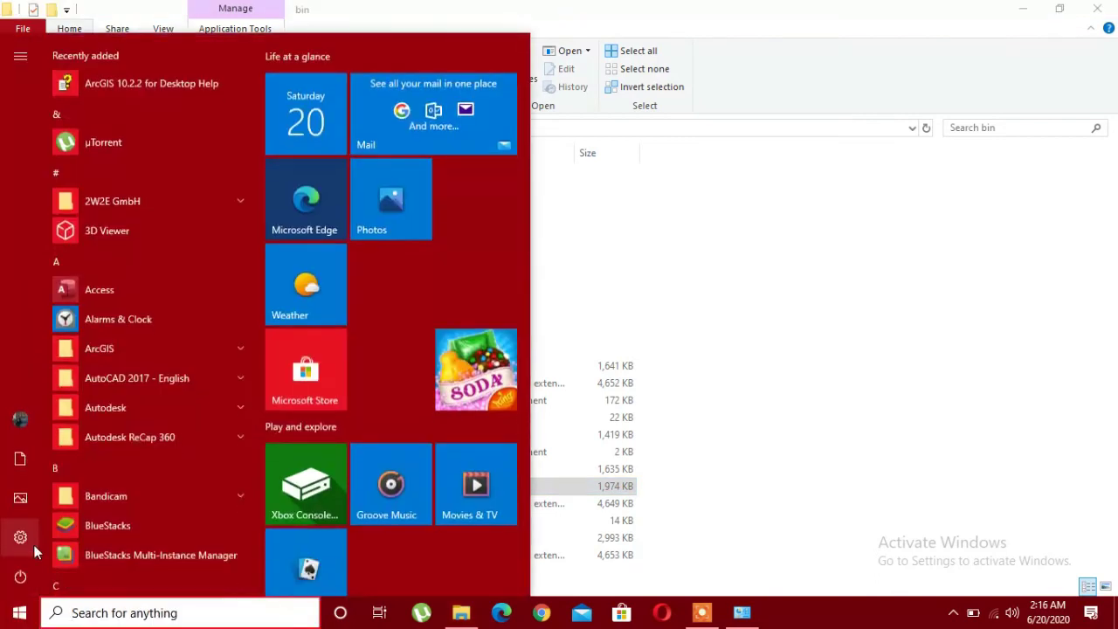
{"action": "type", "text": "arc"}
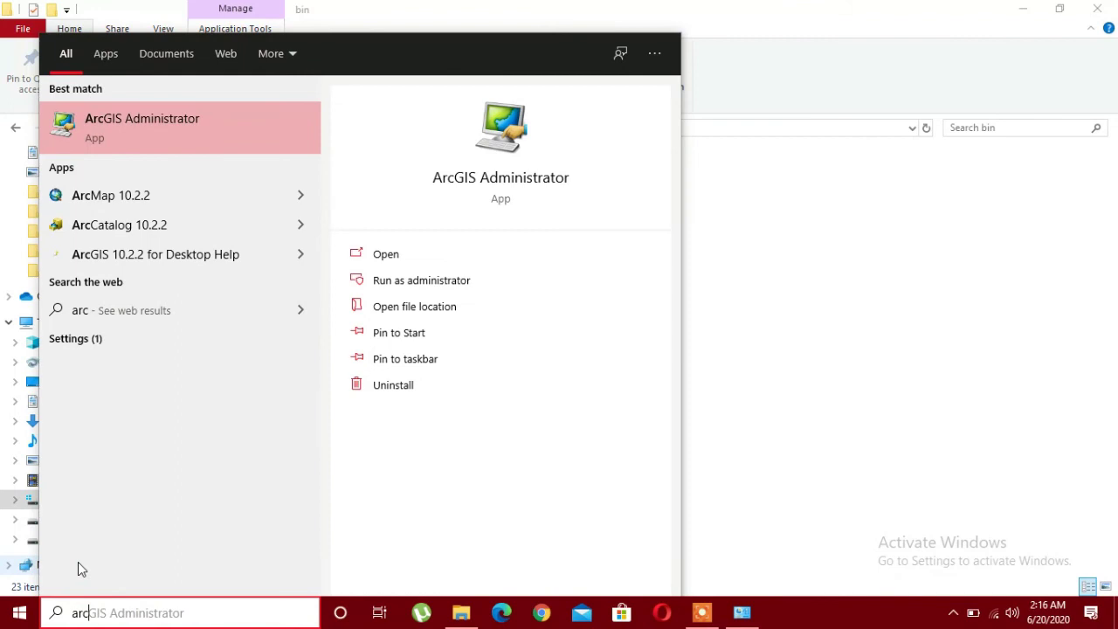
{"action": "type", "text": "ma"}
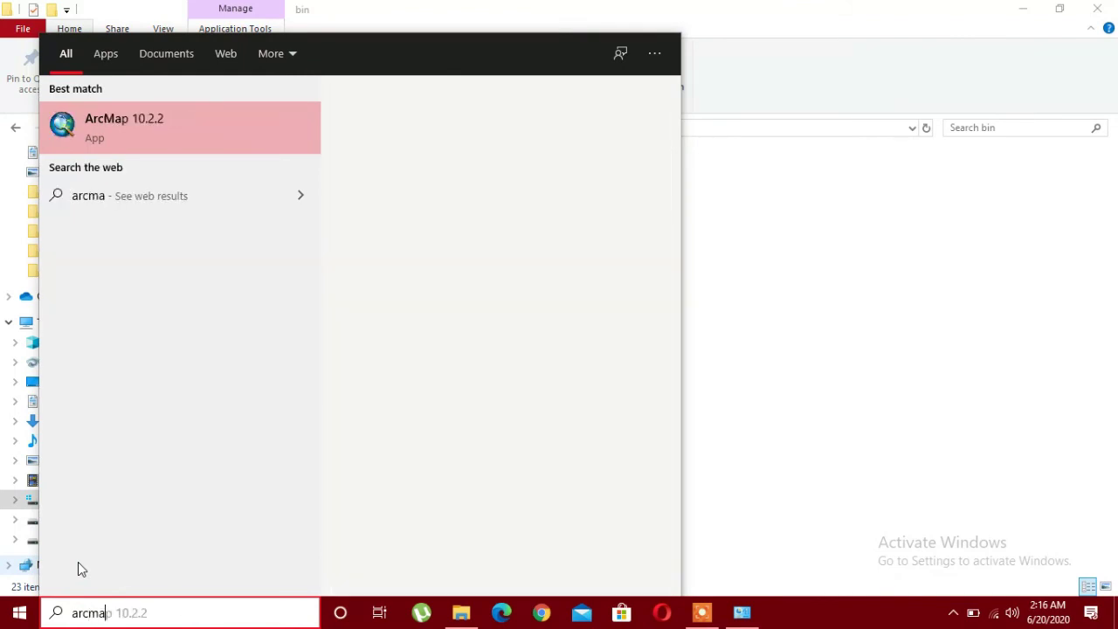
{"action": "left_click", "coordinate": [117, 113]}
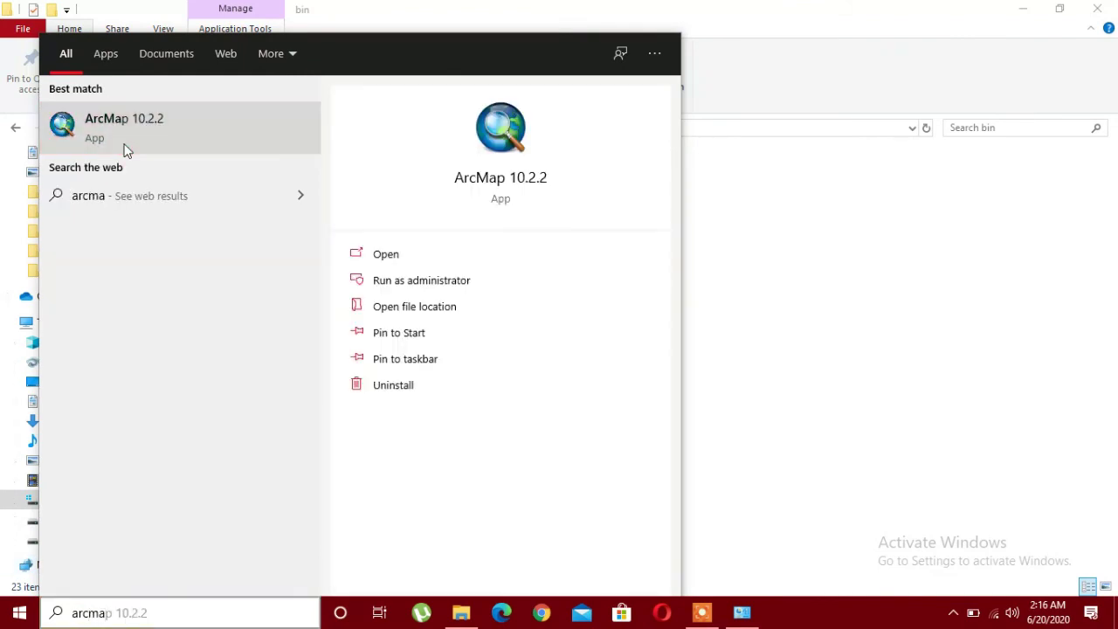
Step: Open the file location of ArcMap 10.2.2 from the Windows search result and copy its shortcut
{"action": "right_click", "coordinate": [121, 130]}
{"action": "right_click", "coordinate": [121, 123]}
{"action": "left_click", "coordinate": [184, 173]}
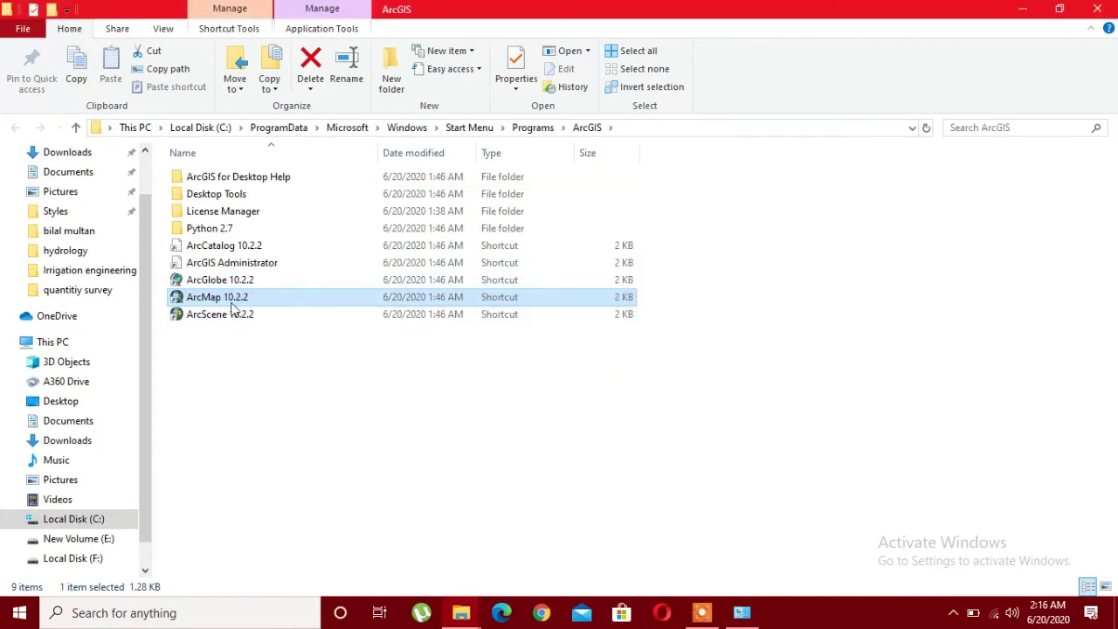
{"action": "right_click", "coordinate": [229, 298]}
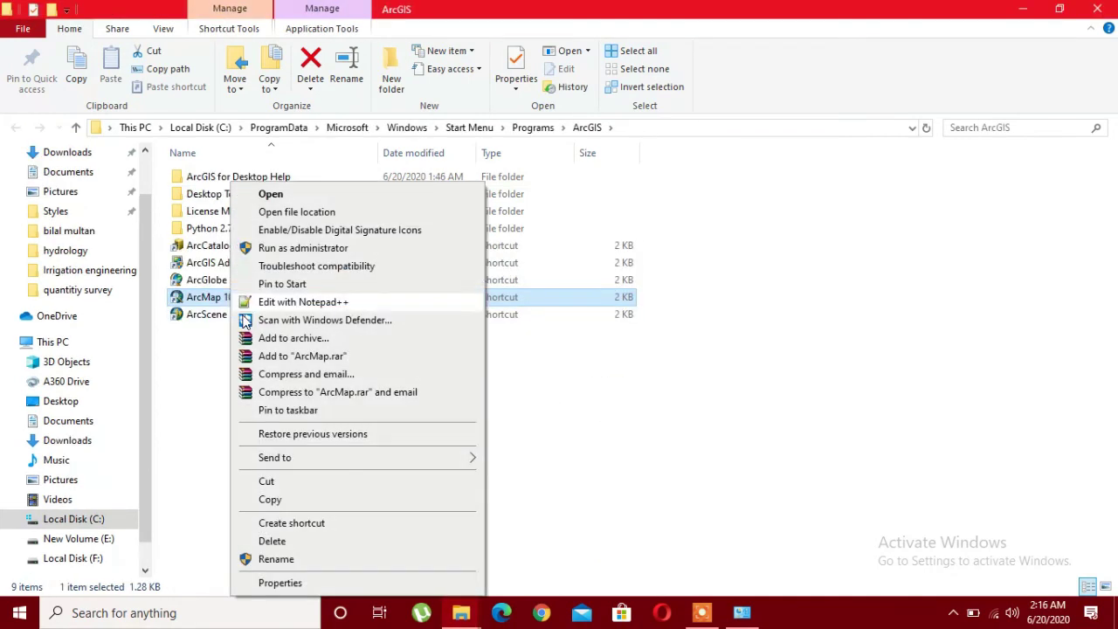
{"action": "left_click", "coordinate": [270, 498]}
Step: Try to paste the copied ArcMap 10.2.2 shortcut onto the Windows desktop, dismissing the file replacement
{"action": "left_click", "coordinate": [1115, 619]}
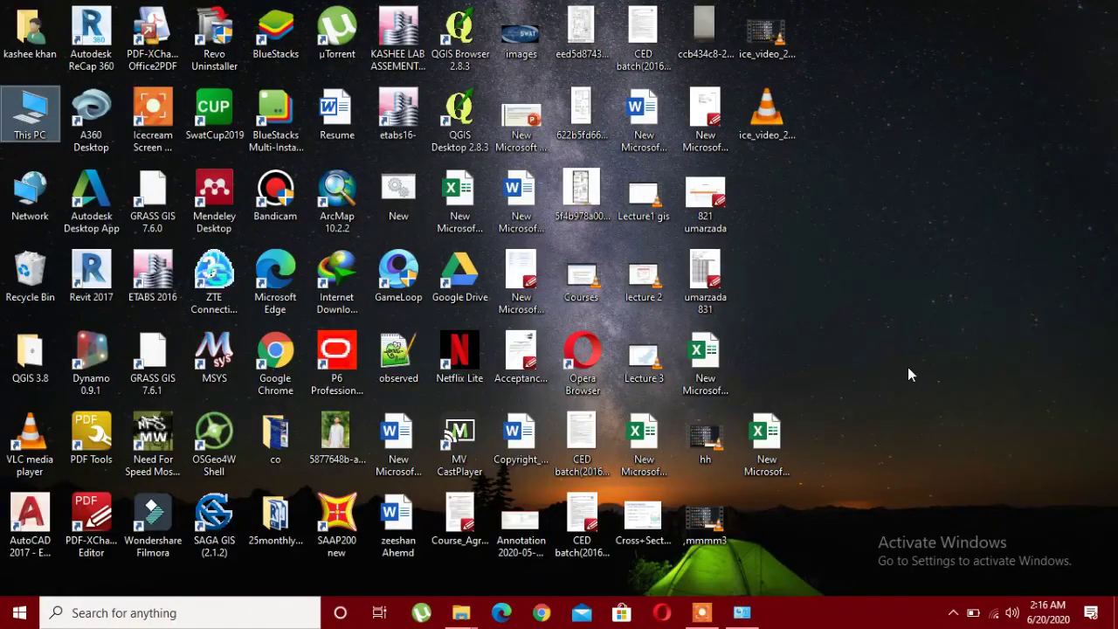
{"action": "right_click", "coordinate": [879, 302]}
{"action": "left_click", "coordinate": [930, 377]}
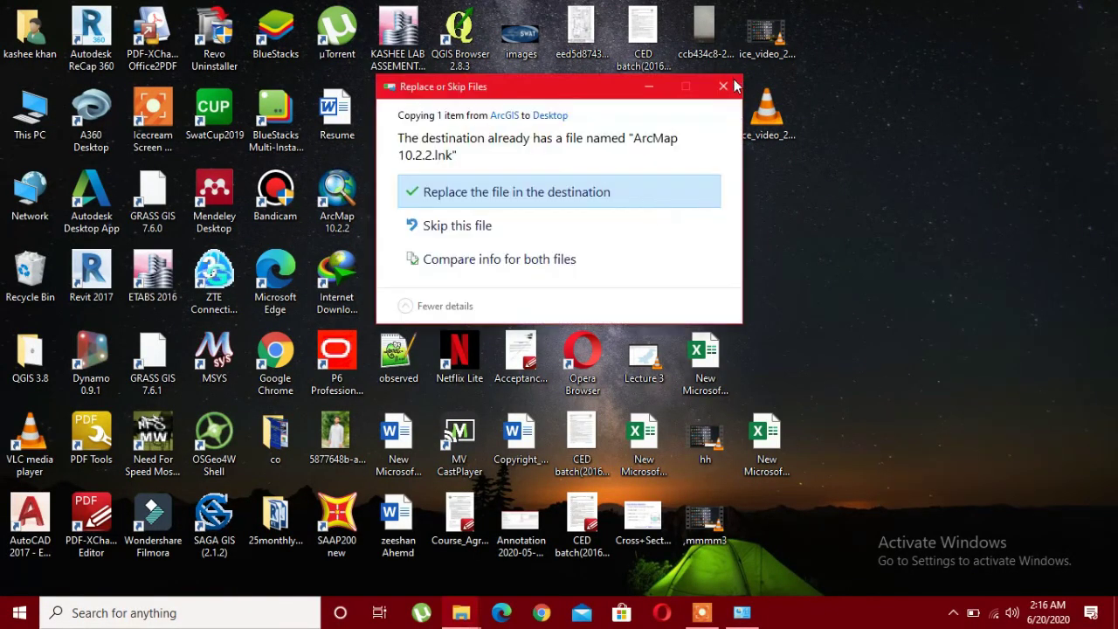
{"action": "left_click", "coordinate": [730, 86]}
Step: Launch ArcMap 10.2.2 from its existing desktop shortcut
{"action": "left_click", "coordinate": [342, 230]}
{"action": "double_click", "coordinate": [344, 205]}
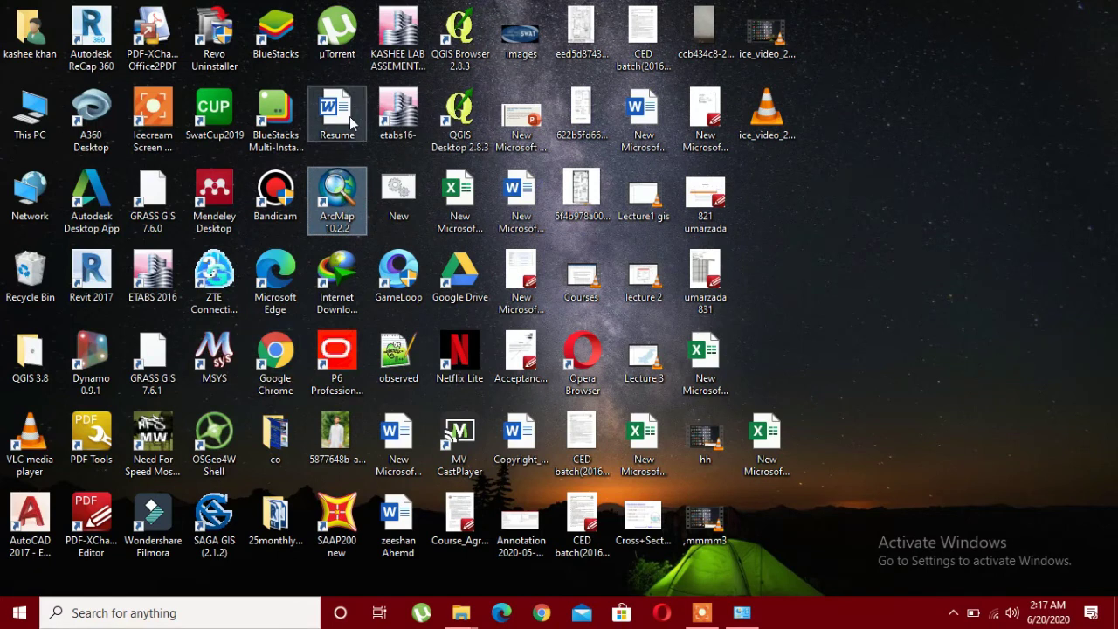
{"action": "left_click", "coordinate": [704, 615]}
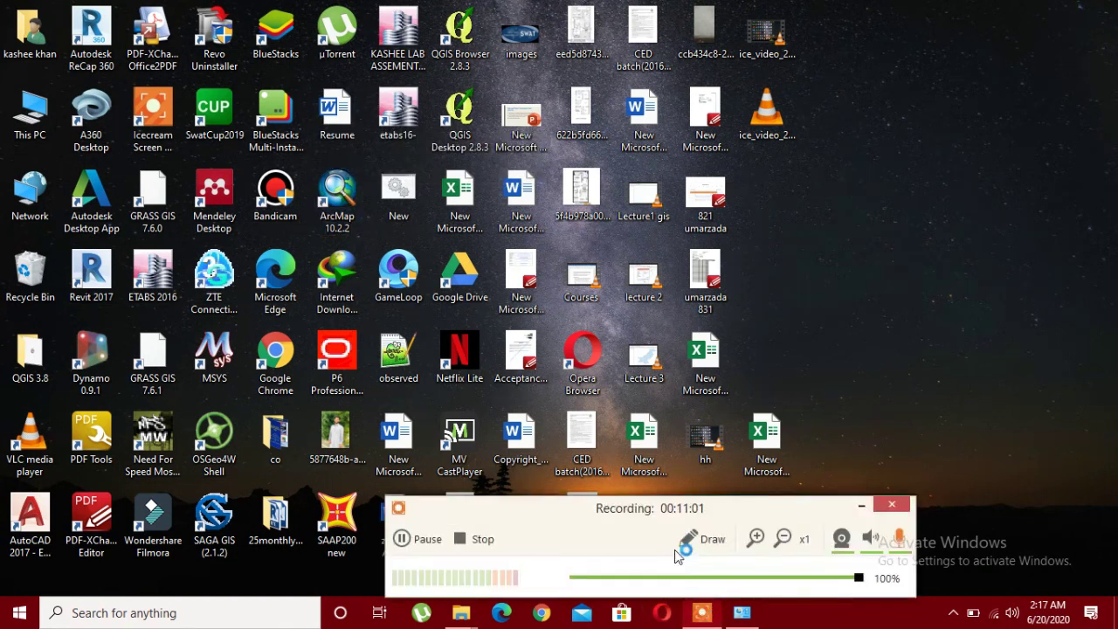
{"action": "left_click", "coordinate": [427, 539]}
{"action": "left_click", "coordinate": [429, 541]}
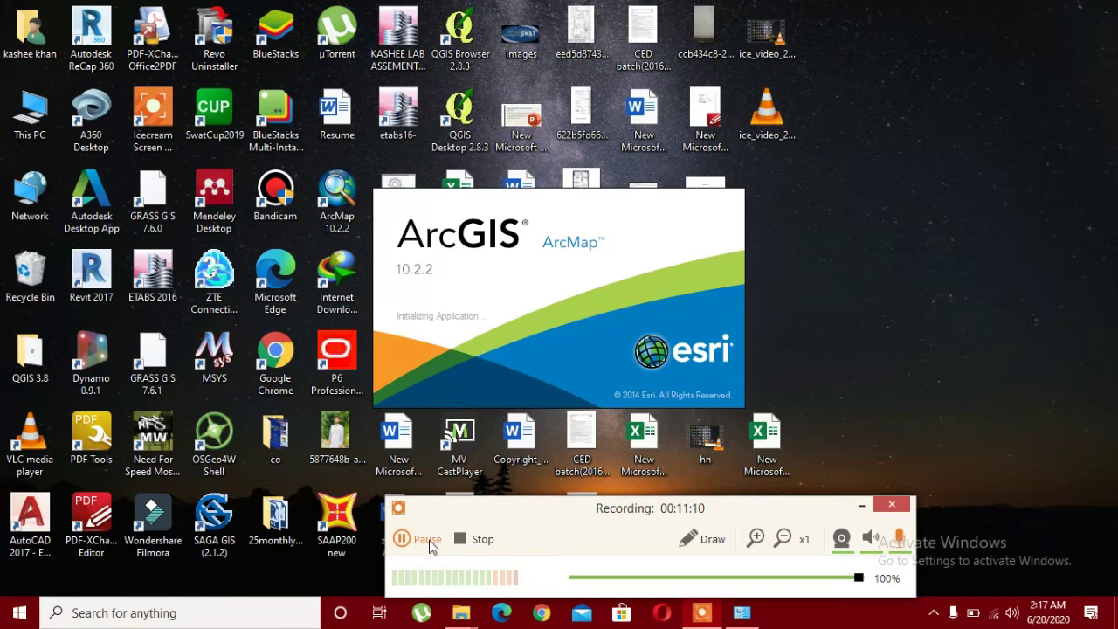
{"action": "left_click", "coordinate": [426, 540]}
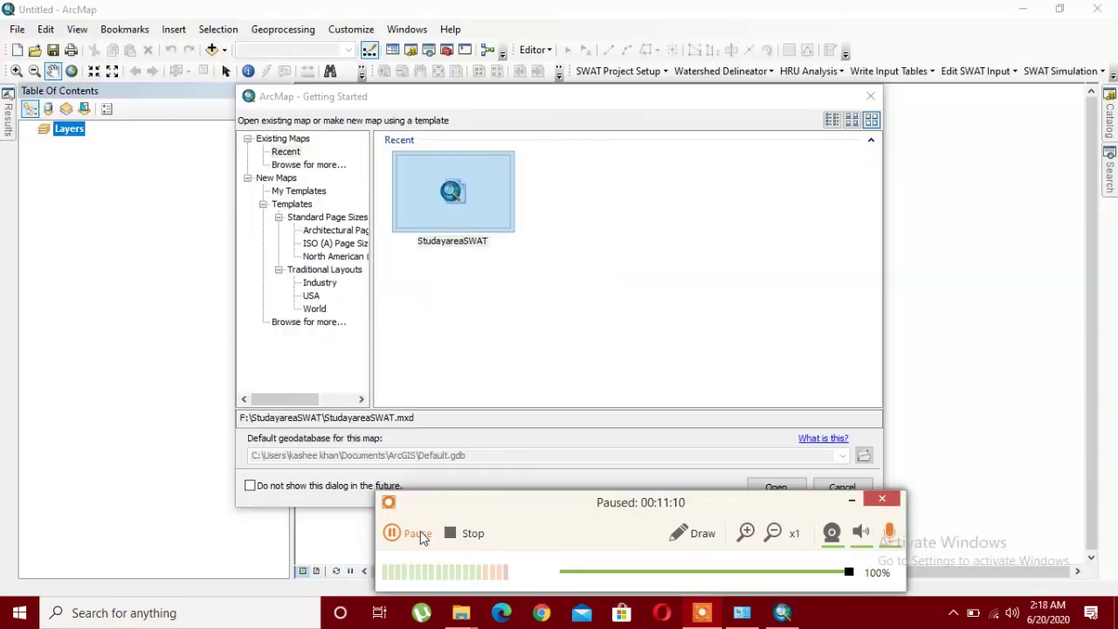
{"action": "left_click", "coordinate": [419, 533]}
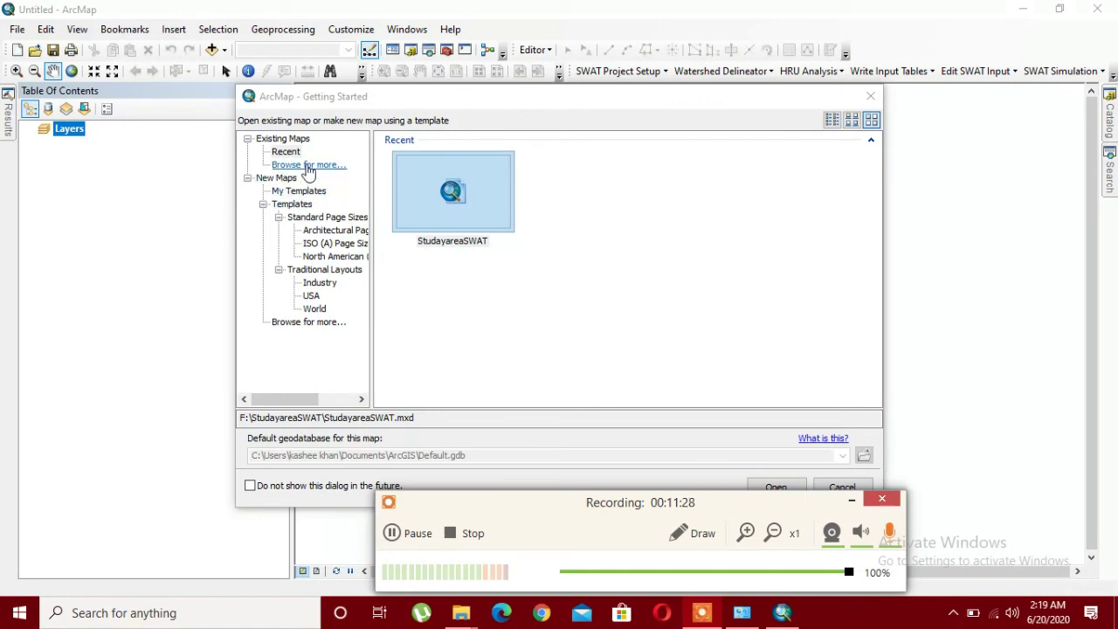
Step: Create a new map from the Blank Map template under My Templates, keeping the default geodatabase
{"action": "left_click", "coordinate": [301, 192]}
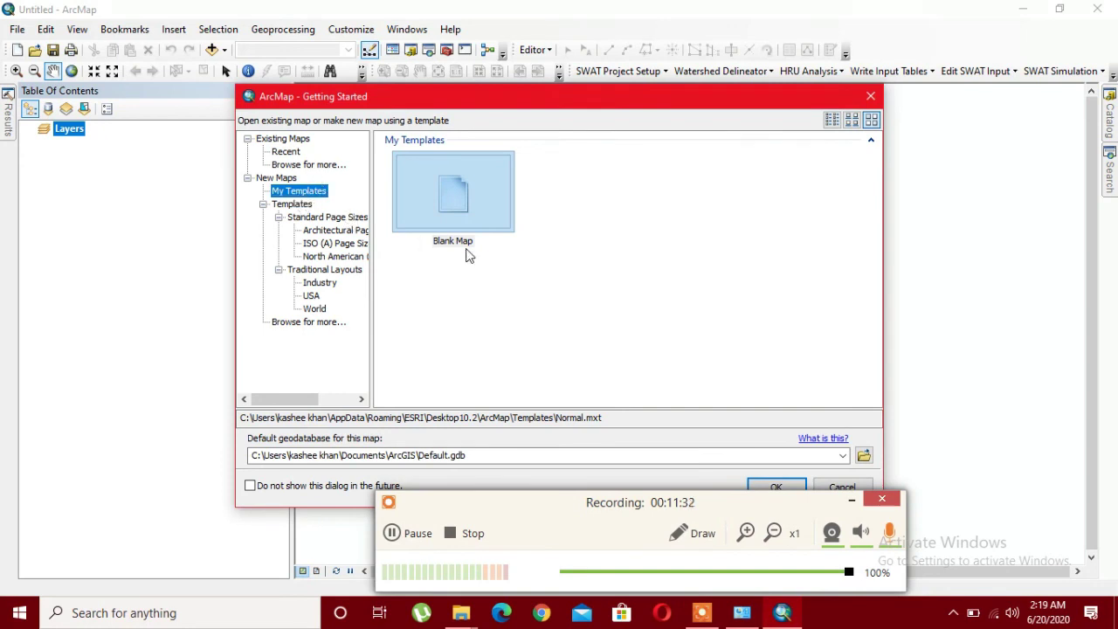
{"action": "left_click", "coordinate": [468, 206]}
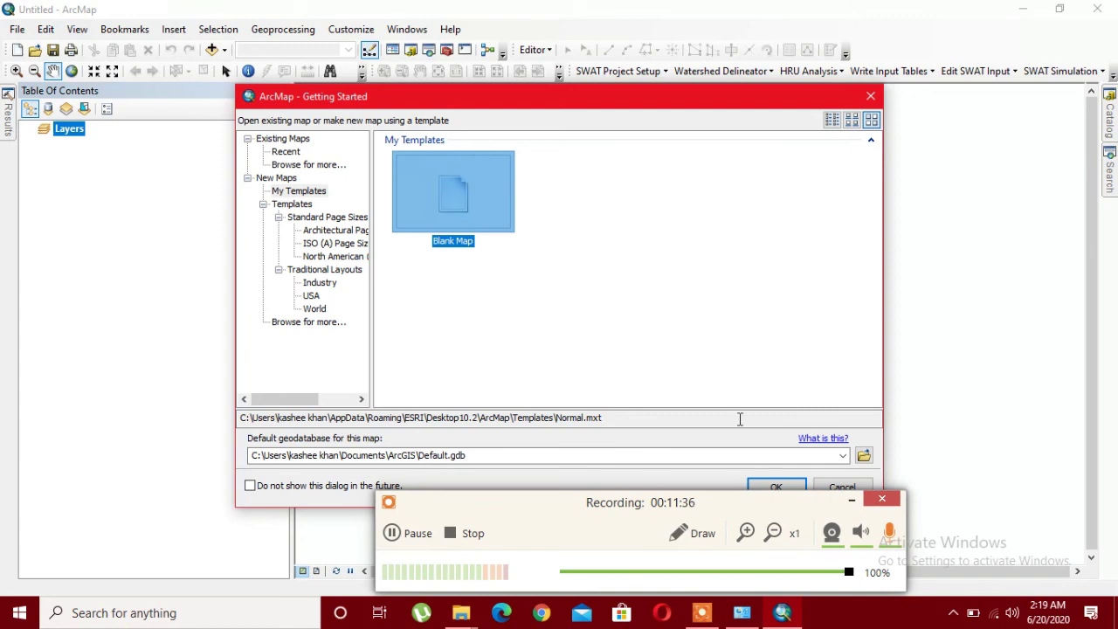
{"action": "left_click", "coordinate": [852, 500]}
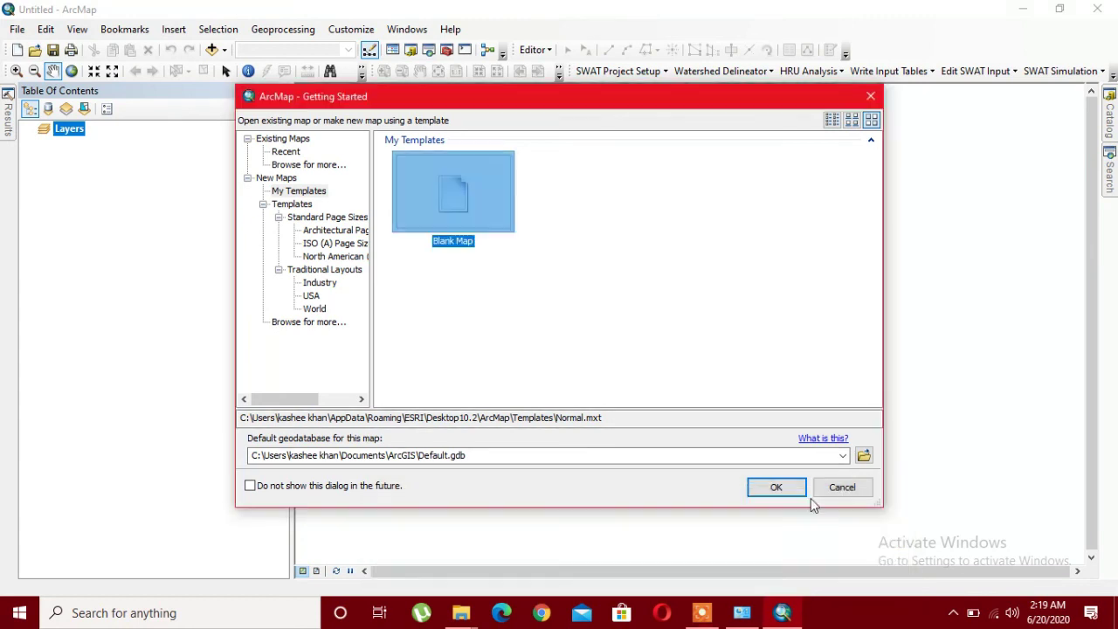
{"action": "left_click", "coordinate": [789, 489]}
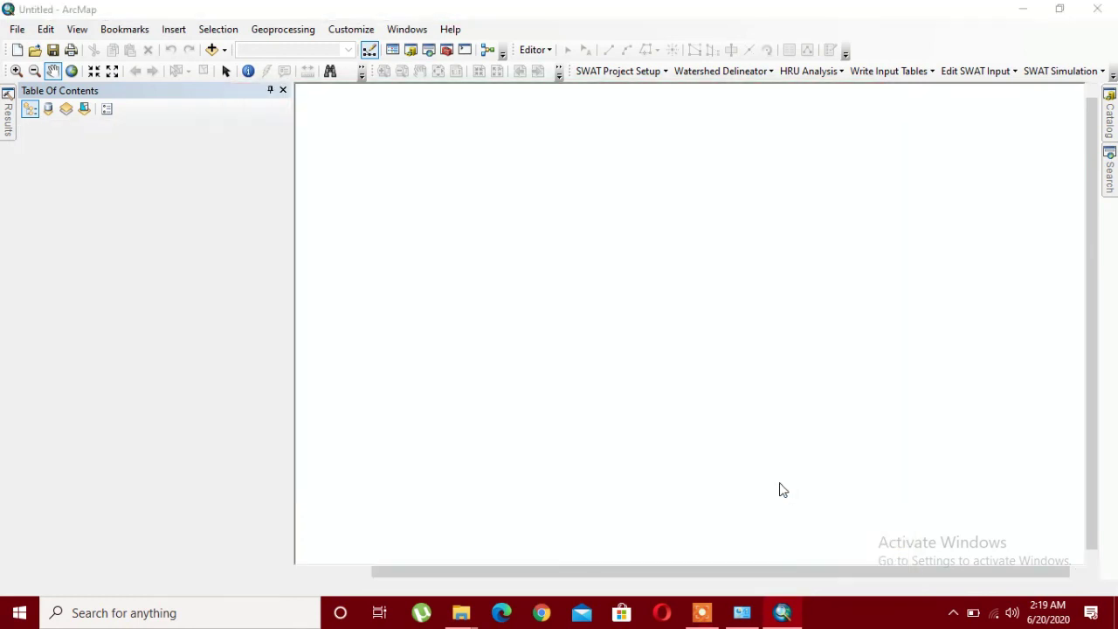